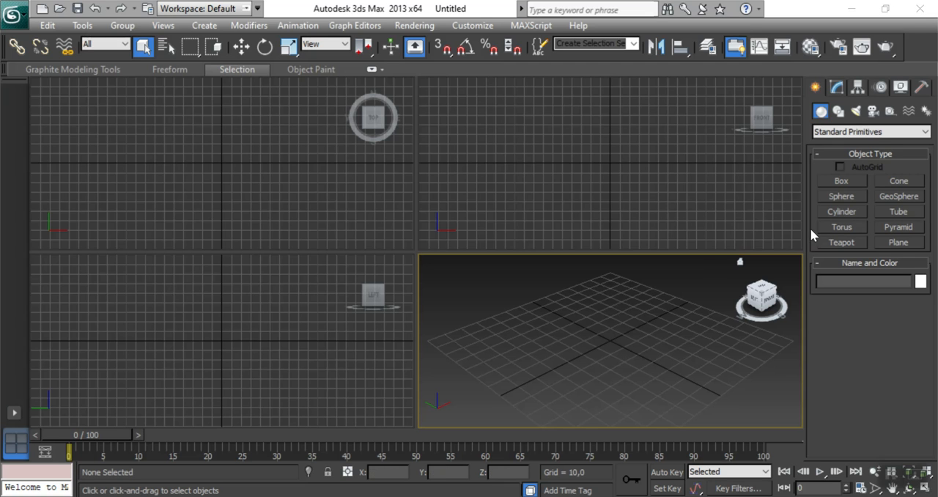
Create a flat box in the Top viewport, about 50.6 long, 109.6 wide and 6.9 high.
{"action": "left_click", "coordinate": [842, 181]}
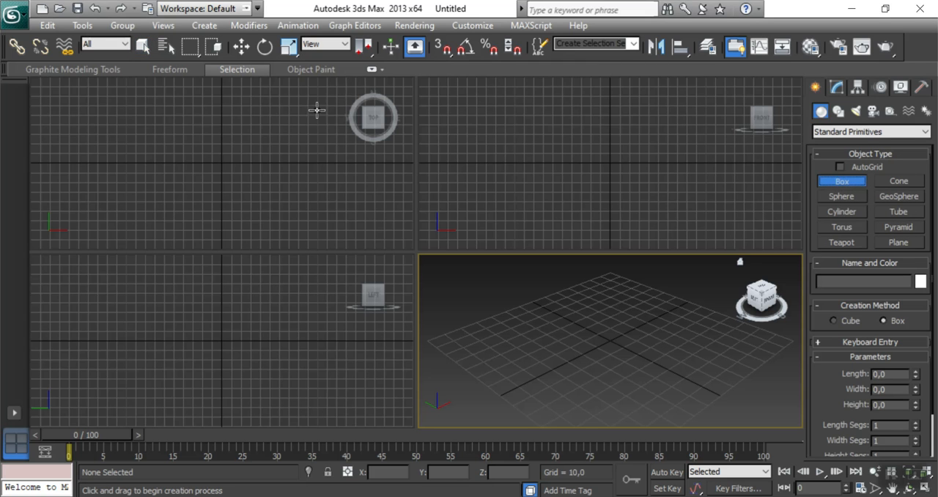
{"action": "left_click_drag", "start_coordinate": [154, 135], "coordinate": [259, 183]}
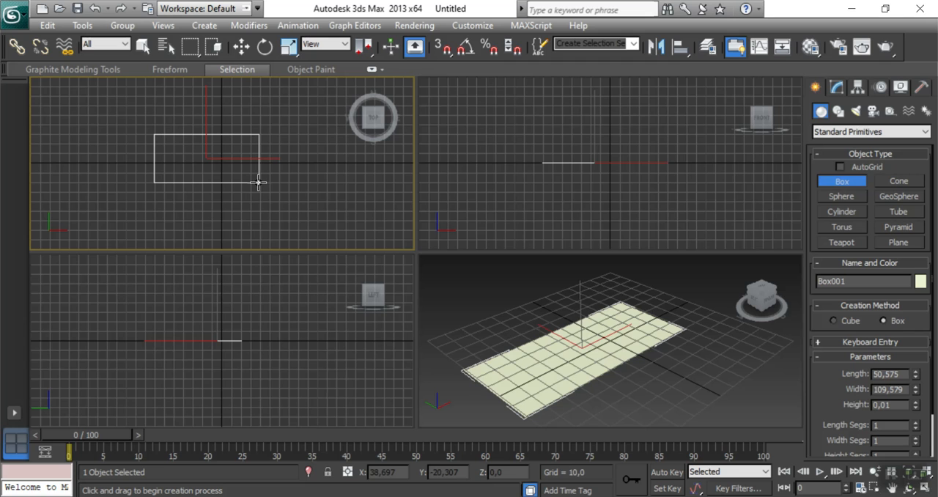
{"action": "left_click", "coordinate": [258, 171]}
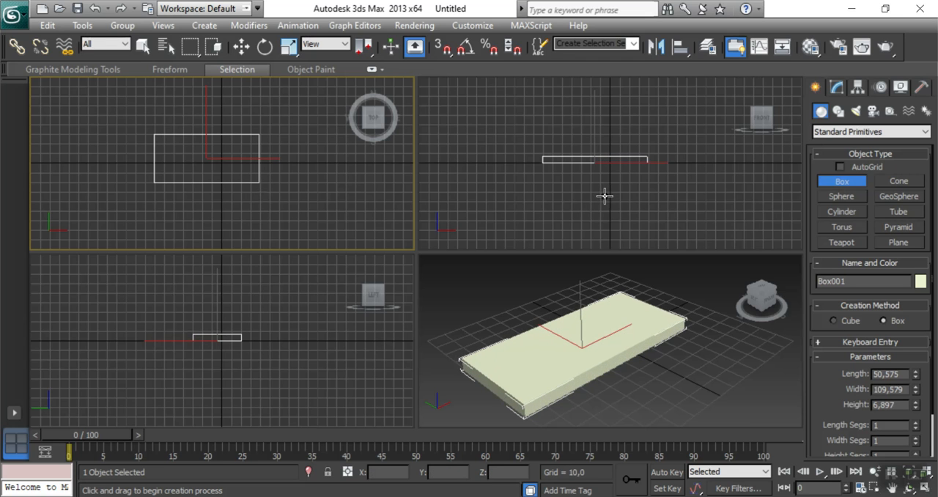
Set the box's segments to 3 along the length, 3 along the width and 2 along the height.
{"action": "left_click_drag", "start_coordinate": [831, 405], "coordinate": [813, 302]}
{"action": "left_click_drag", "start_coordinate": [903, 325], "coordinate": [870, 323]}
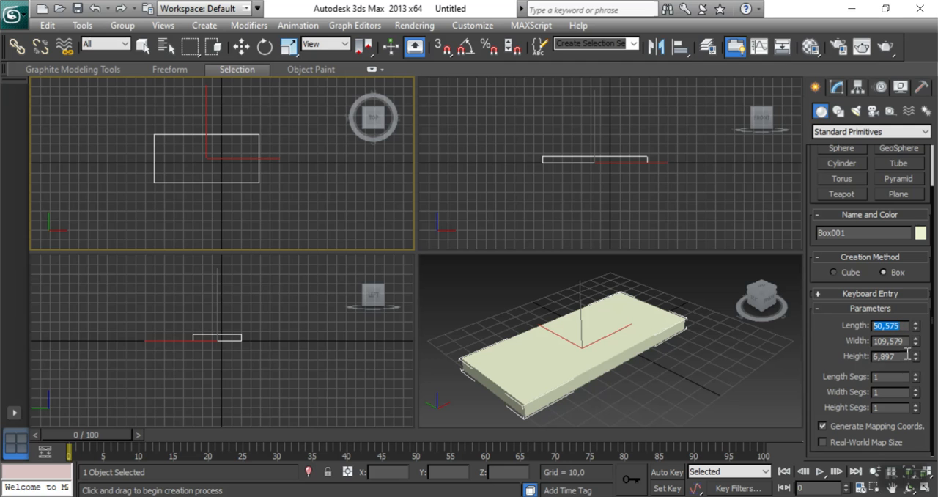
{"action": "left_click_drag", "start_coordinate": [902, 356], "coordinate": [871, 356]}
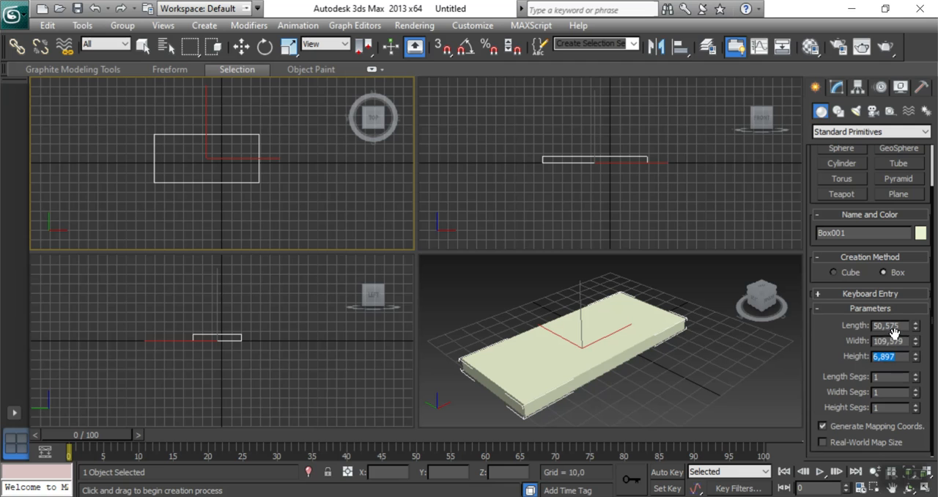
{"action": "left_click_drag", "start_coordinate": [890, 376], "coordinate": [855, 372]}
{"action": "type", "text": "3"}
{"action": "key", "text": "Return"}
{"action": "left_click_drag", "start_coordinate": [887, 393], "coordinate": [854, 389]}
{"action": "type", "text": "3"}
{"action": "key", "text": "Return"}
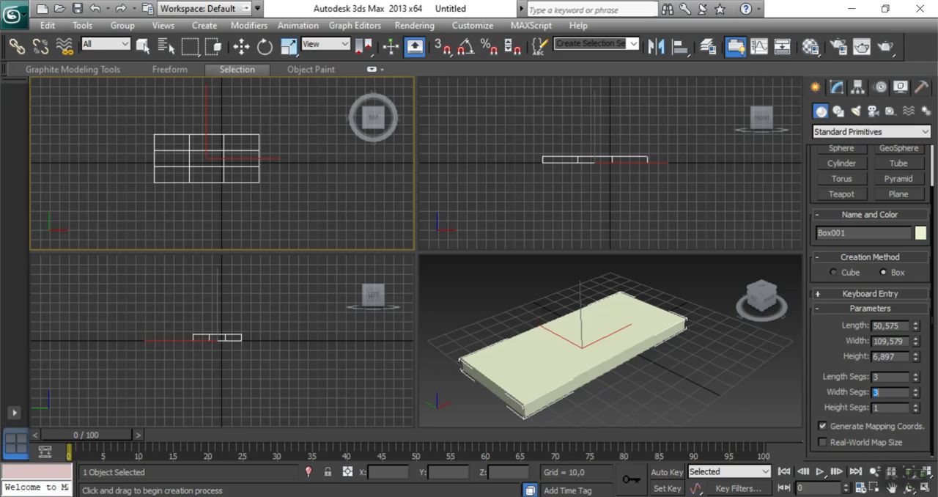
{"action": "left_click_drag", "start_coordinate": [898, 407], "coordinate": [849, 400]}
{"action": "type", "text": "2"}
{"action": "key", "text": "Tab"}
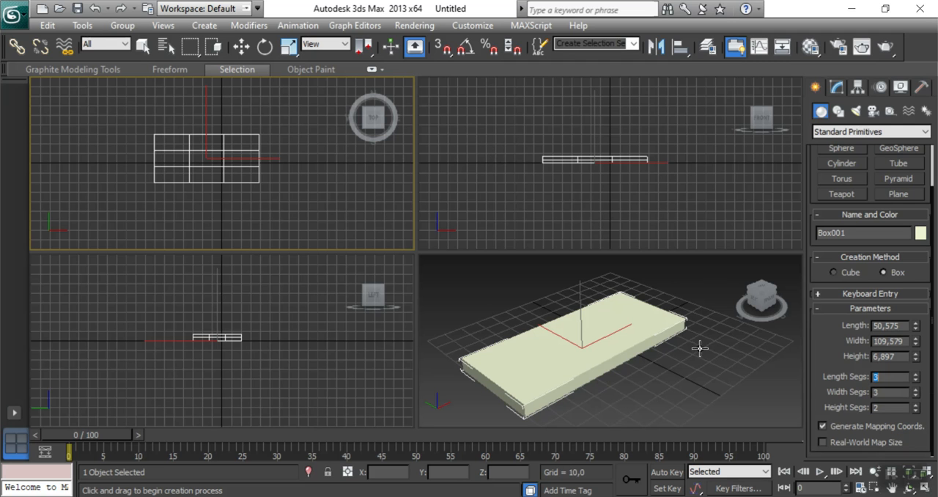
{"action": "left_click", "coordinate": [756, 304]}
{"action": "left_click_drag", "start_coordinate": [762, 298], "coordinate": [764, 332]}
{"action": "key", "text": "w"}
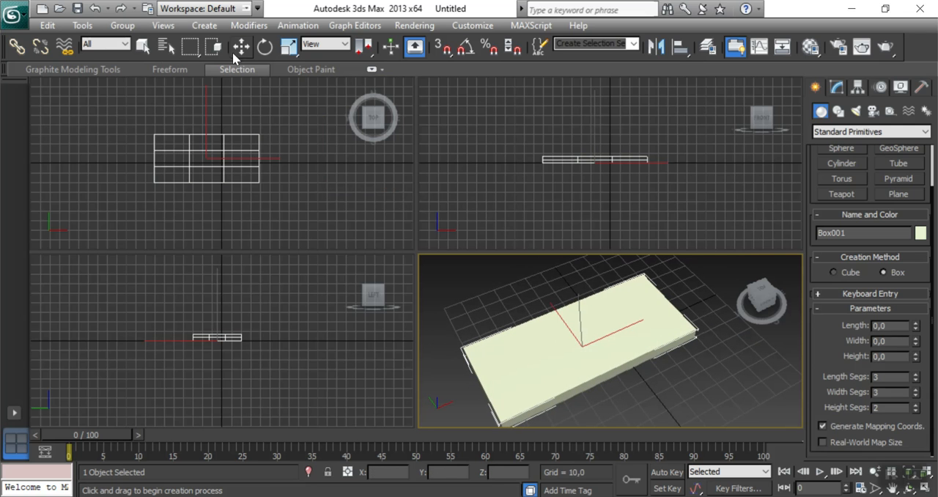
{"action": "left_click", "coordinate": [431, 260]}
{"action": "mouse_move", "coordinate": [579, 400]}
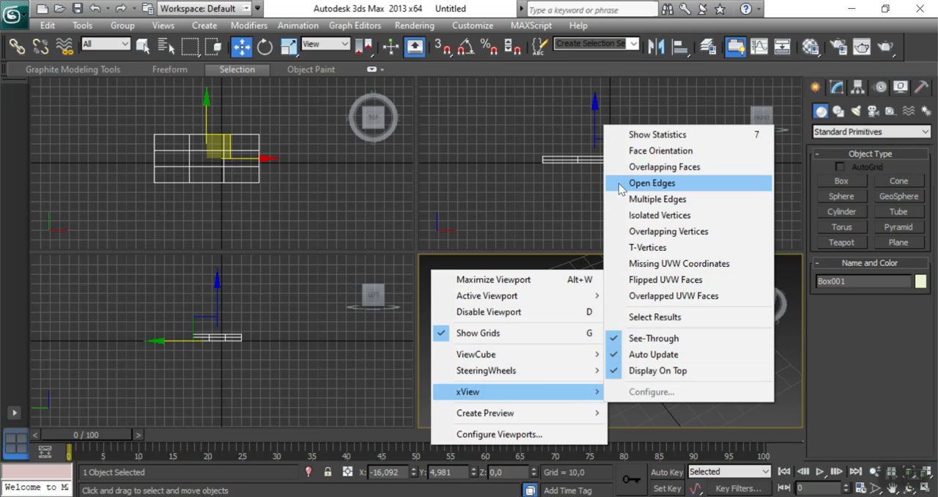
{"action": "left_click", "coordinate": [652, 182]}
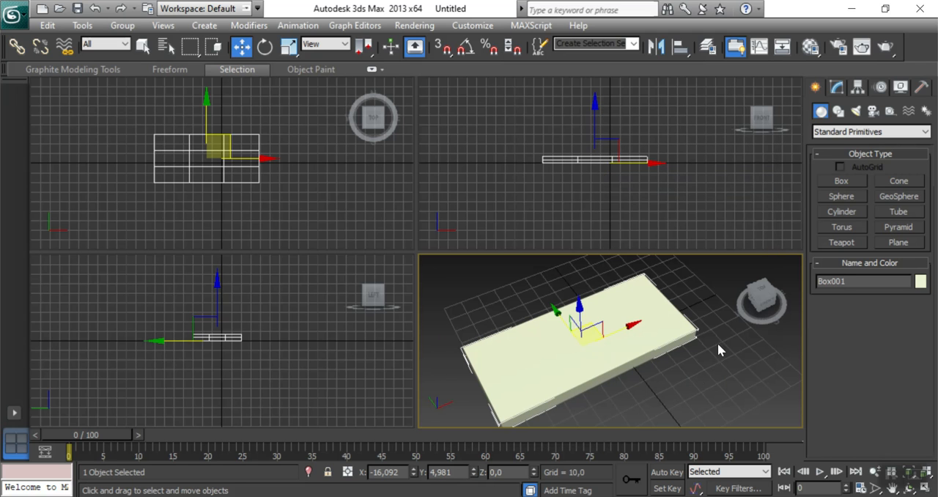
{"action": "mouse_move", "coordinate": [761, 300]}
{"action": "left_mouse_down"}
{"action": "mouse_move", "coordinate": [724, 281]}
{"action": "mouse_move", "coordinate": [715, 315]}
{"action": "mouse_move", "coordinate": [762, 338]}
{"action": "mouse_move", "coordinate": [750, 303]}
{"action": "left_mouse_up"}
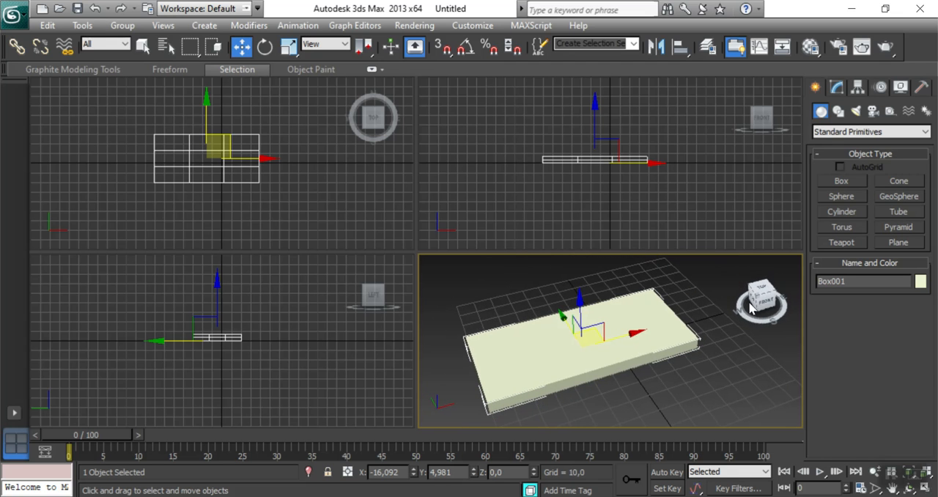
Change the box's object colour to the light orange swatch in the 3ds Max palette and deselect the box.
{"action": "left_click", "coordinate": [920, 282]}
{"action": "left_click", "coordinate": [520, 152]}
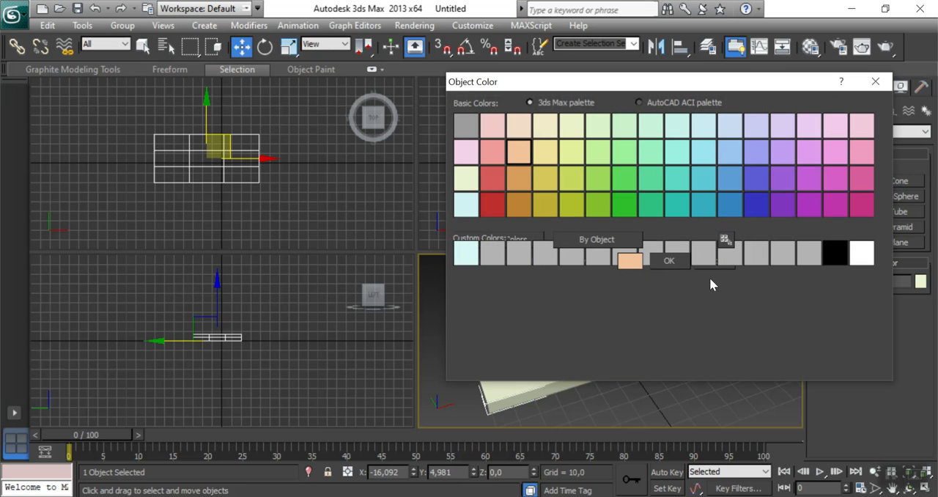
{"action": "left_click", "coordinate": [669, 265]}
{"action": "left_click", "coordinate": [698, 382]}
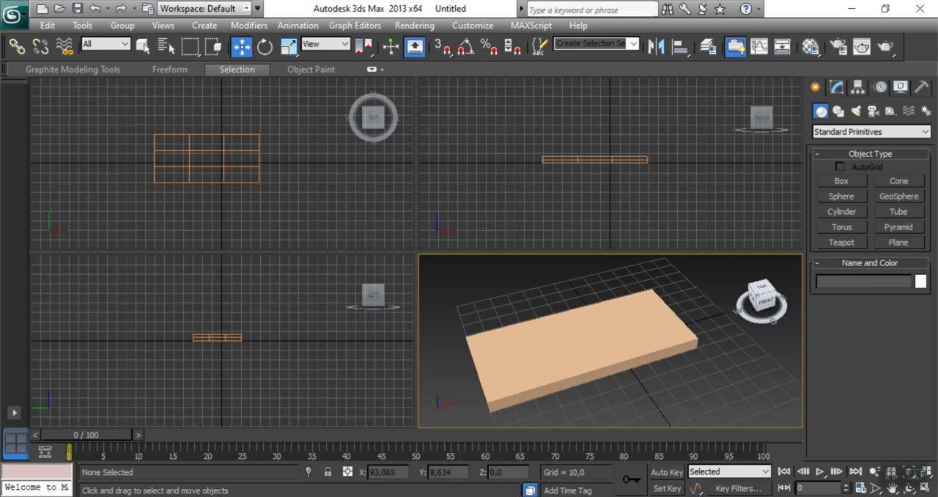
Select the box in the Top viewport and convert it to an Editable Poly.
{"action": "left_click_drag", "start_coordinate": [749, 309], "coordinate": [751, 329]}
{"action": "left_click_drag", "start_coordinate": [750, 289], "coordinate": [748, 322]}
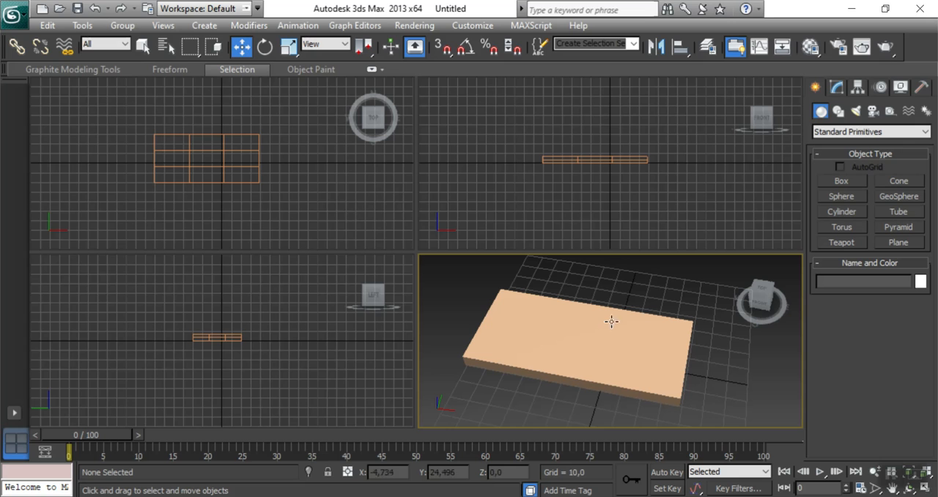
{"action": "scroll", "coordinate": [212, 200], "scroll_direction": "up", "scroll_amount": 5}
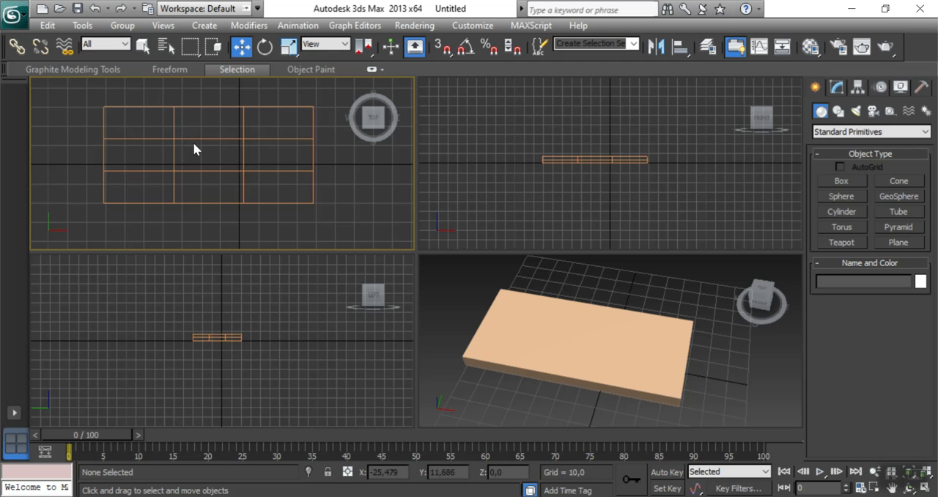
{"action": "right_click", "coordinate": [239, 139]}
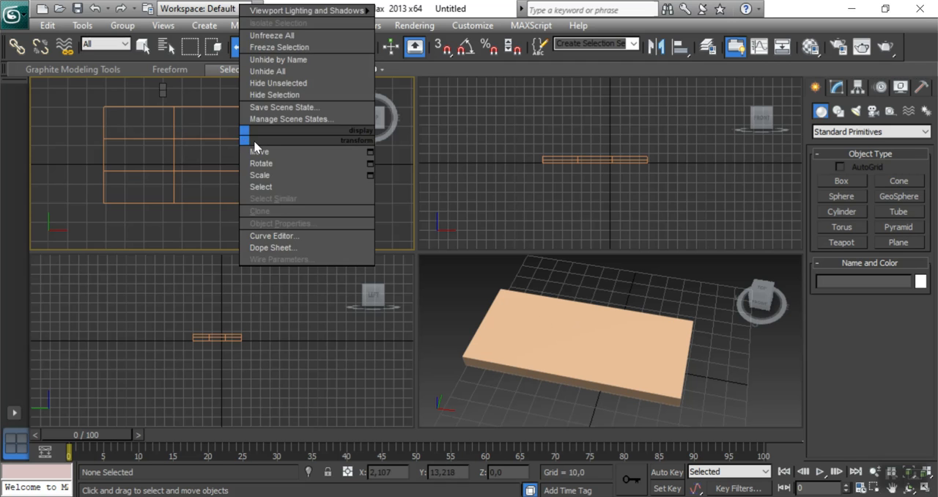
{"action": "left_click", "coordinate": [213, 126]}
{"action": "left_click", "coordinate": [210, 138]}
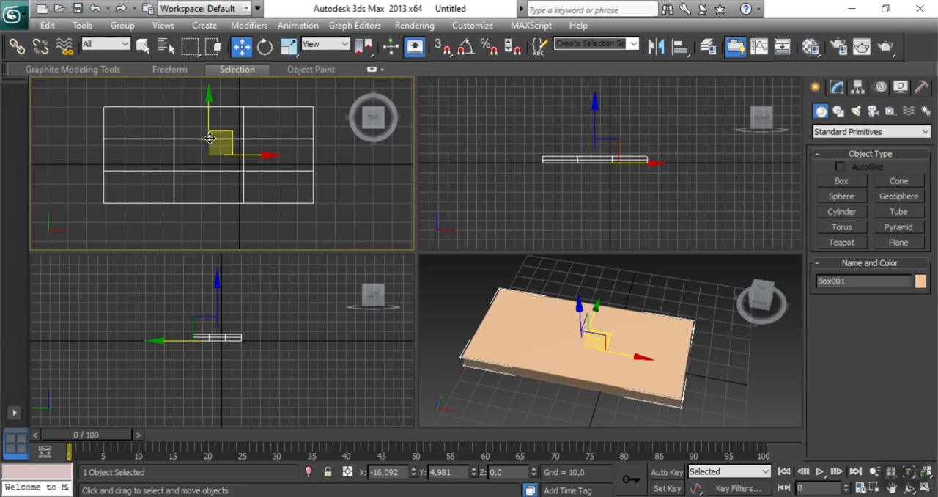
{"action": "right_click", "coordinate": [210, 138]}
{"action": "mouse_move", "coordinate": [334, 273]}
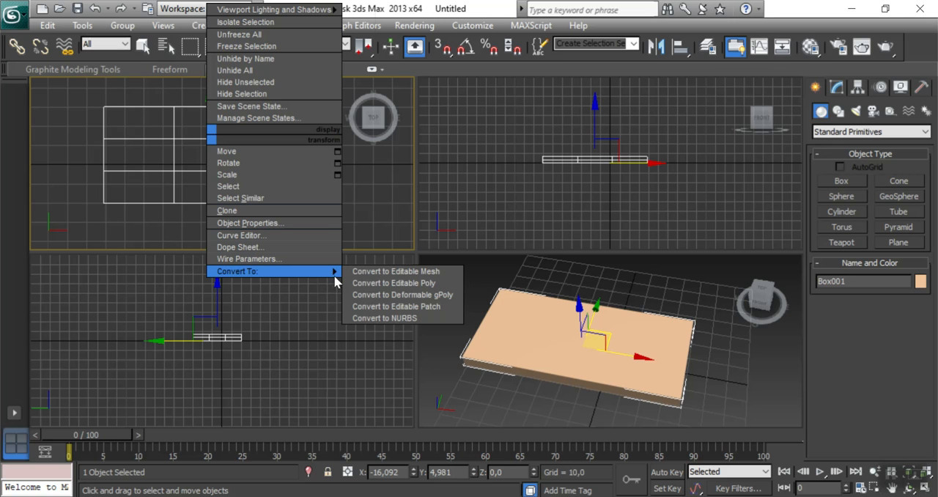
{"action": "left_click", "coordinate": [385, 283]}
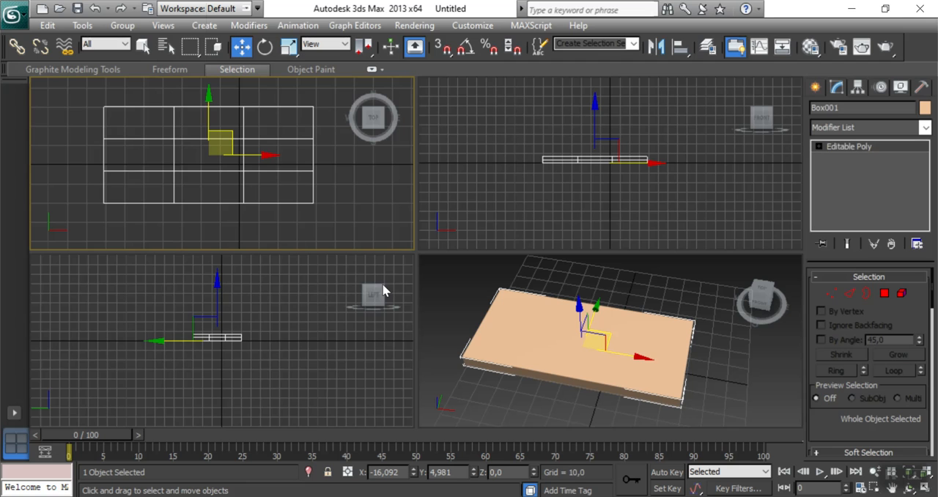
At Vertex level, select the two inner vertex columns in the Top view and scale them apart along X, close to the short edges.
{"action": "left_click", "coordinate": [819, 146]}
{"action": "left_click", "coordinate": [847, 158]}
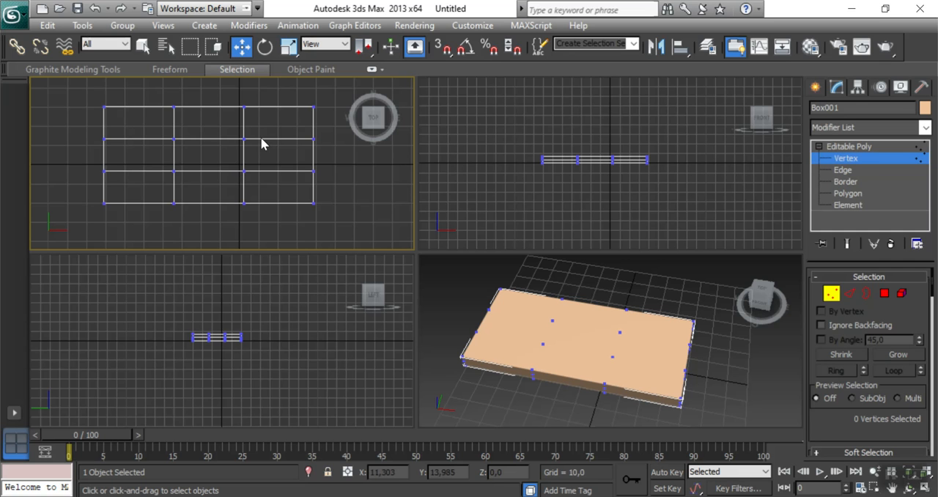
{"action": "left_click_drag", "start_coordinate": [155, 94], "coordinate": [263, 233]}
{"action": "left_click", "coordinate": [161, 96]}
{"action": "left_click_drag", "start_coordinate": [157, 85], "coordinate": [271, 222]}
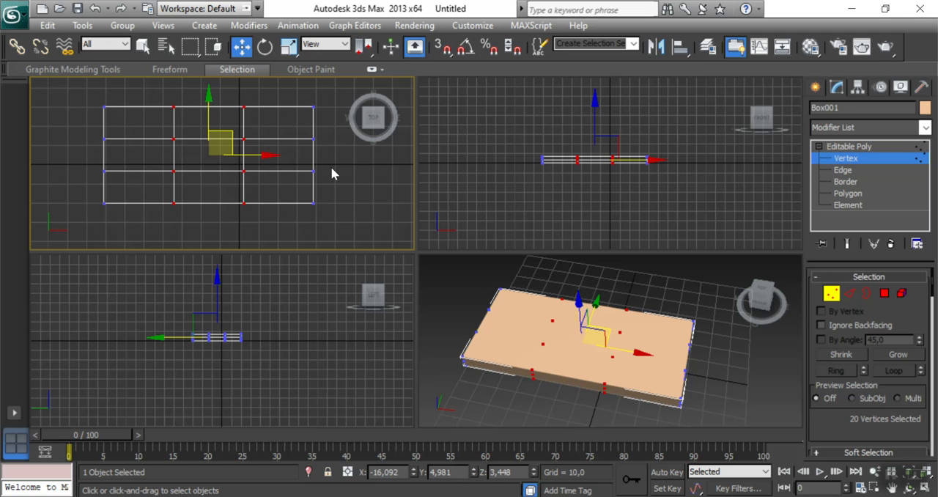
{"action": "key", "text": "alt+w"}
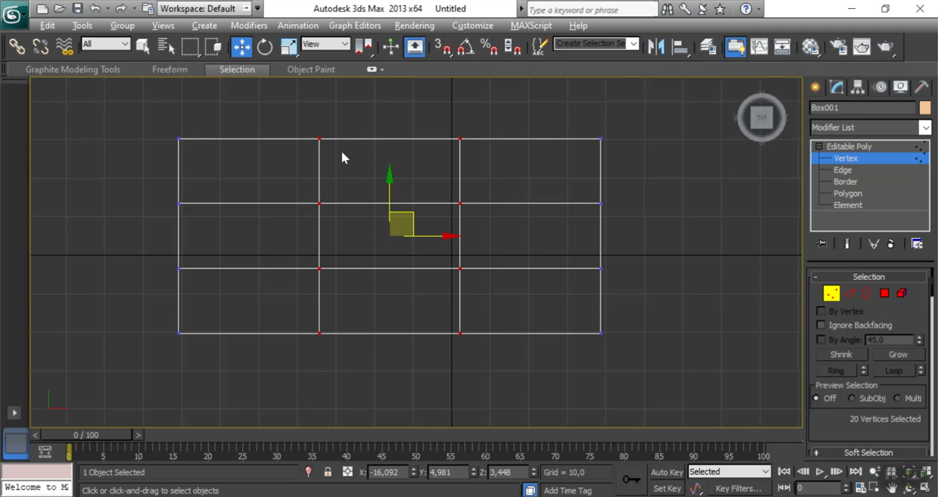
{"action": "left_click_drag", "start_coordinate": [299, 110], "coordinate": [511, 421]}
{"action": "left_click", "coordinate": [288, 48]}
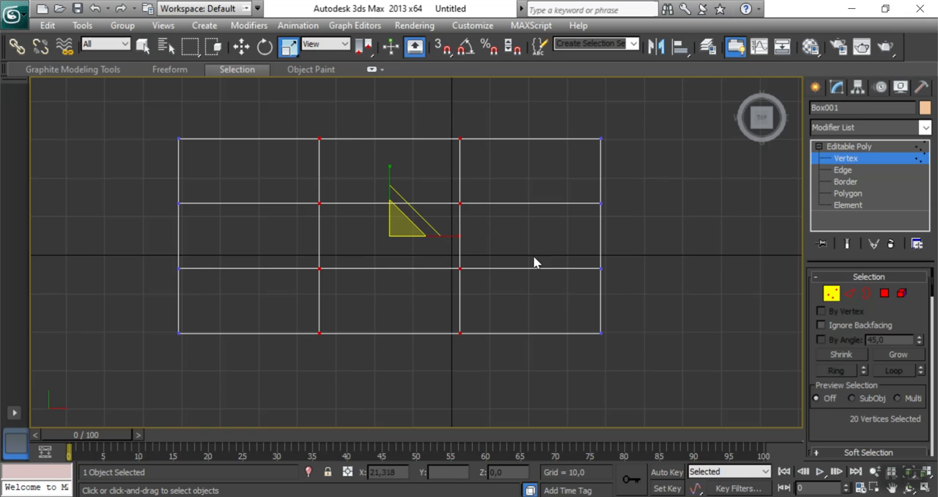
{"action": "left_click_drag", "start_coordinate": [461, 241], "coordinate": [554, 274]}
Select the two inner vertex rows and scale them apart along Y, close to the long edges, then clear the selection.
{"action": "left_click", "coordinate": [235, 115]}
{"action": "left_click_drag", "start_coordinate": [142, 180], "coordinate": [630, 298]}
{"action": "left_click_drag", "start_coordinate": [392, 168], "coordinate": [408, 93]}
{"action": "left_click", "coordinate": [241, 46]}
{"action": "left_click", "coordinate": [675, 313]}
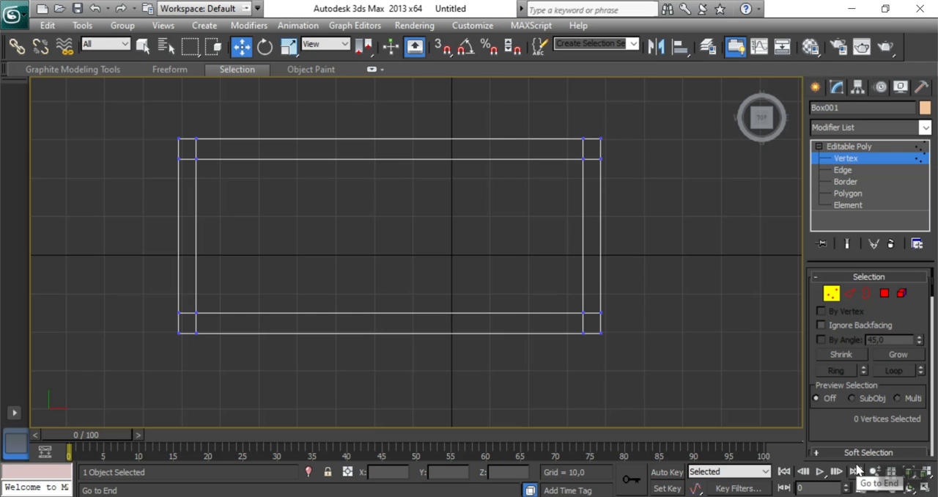
At Polygon level, select the four small corner polygons on the underside of the box.
{"action": "key", "text": "alt+w"}
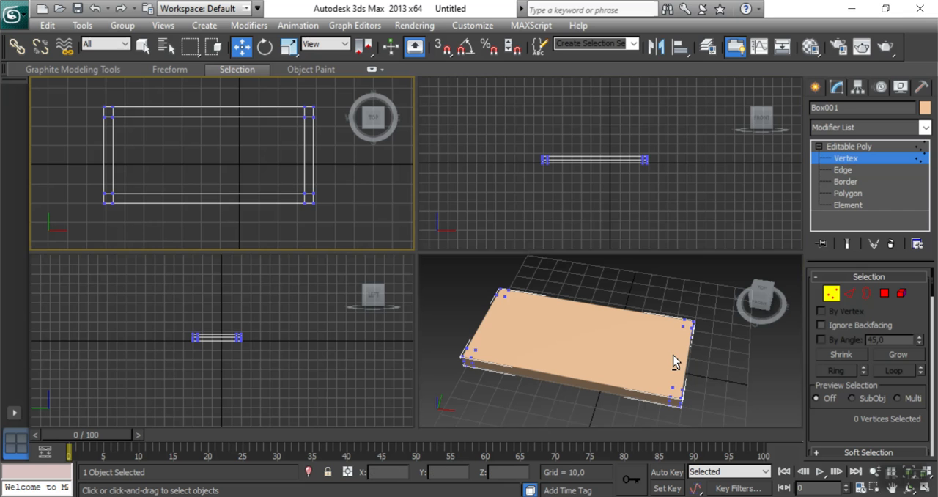
{"action": "left_click", "coordinate": [730, 388]}
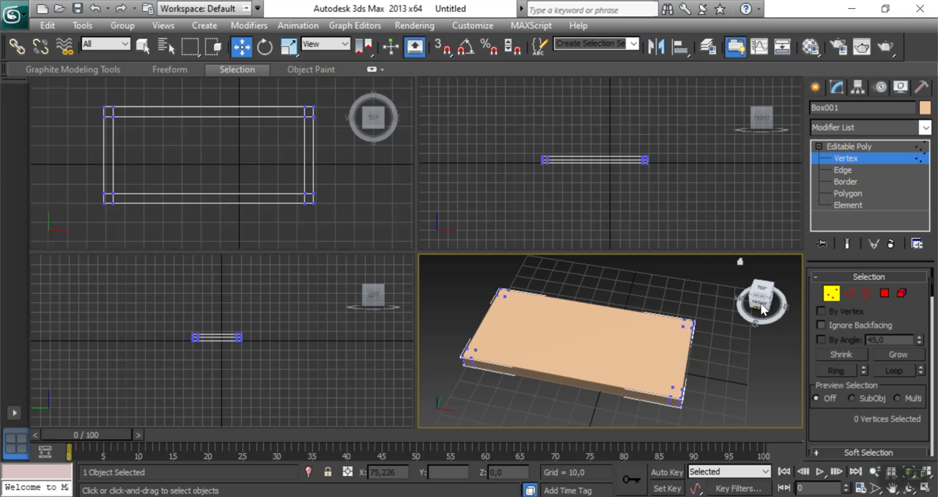
{"action": "left_click_drag", "start_coordinate": [765, 302], "coordinate": [762, 233]}
{"action": "middle_click_drag", "start_coordinate": [722, 330], "coordinate": [717, 291], "text": "alt"}
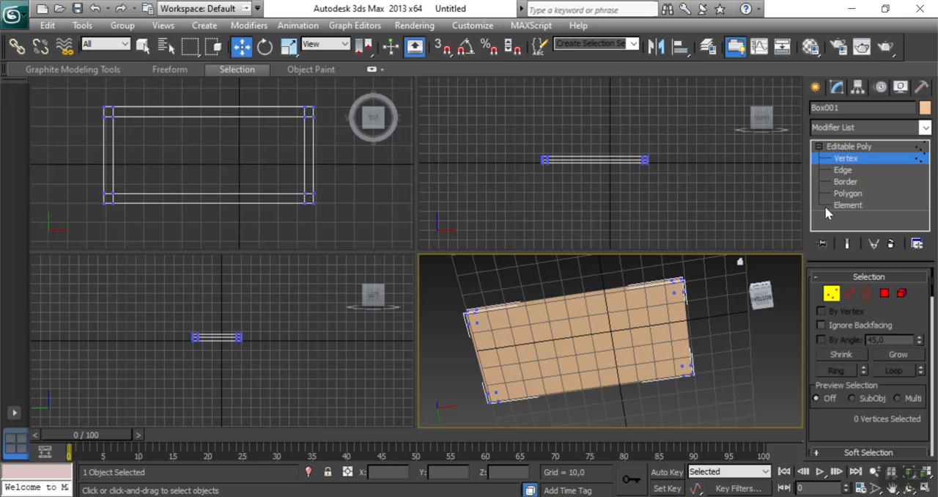
{"action": "left_click", "coordinate": [762, 300]}
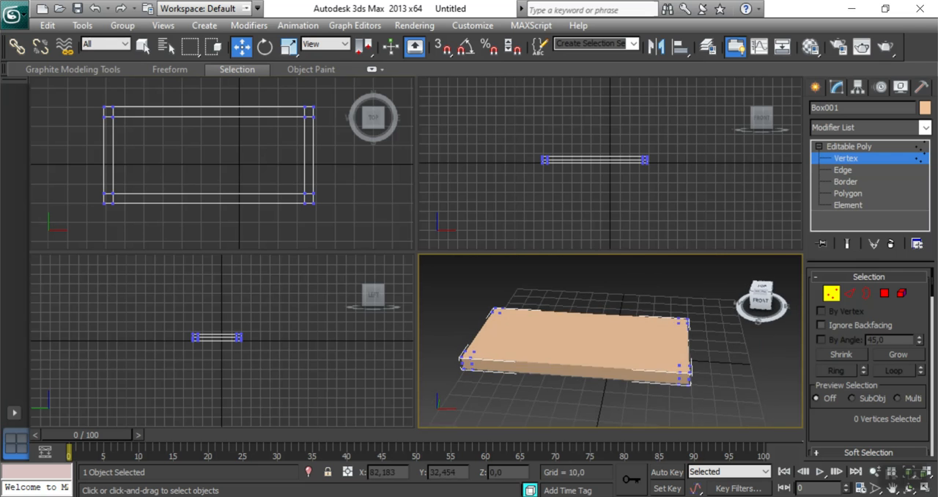
{"action": "left_click", "coordinate": [853, 194]}
{"action": "left_click_drag", "start_coordinate": [759, 303], "coordinate": [754, 227]}
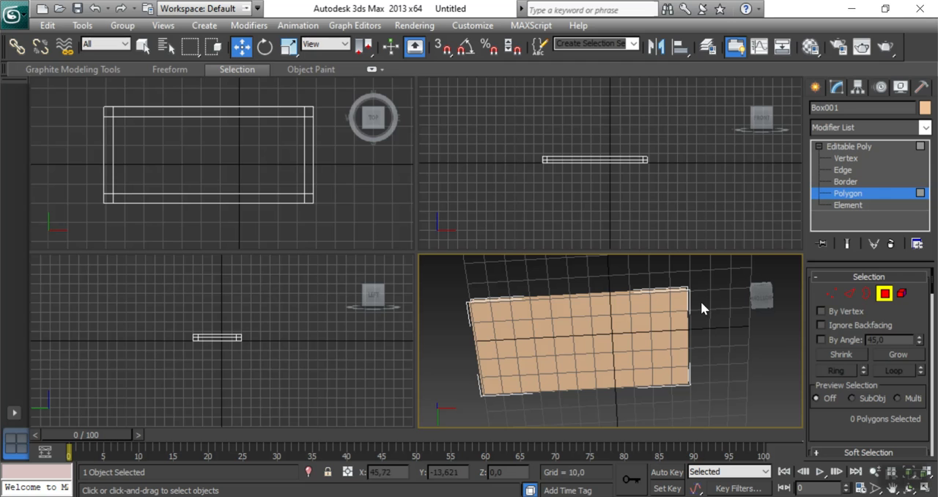
{"action": "left_click", "coordinate": [681, 297]}
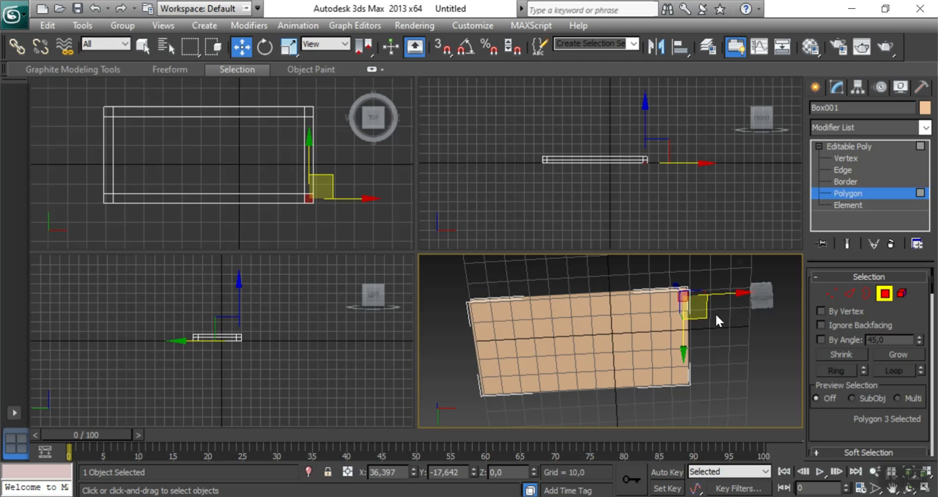
{"action": "left_click", "coordinate": [685, 378], "text": "ctrl"}
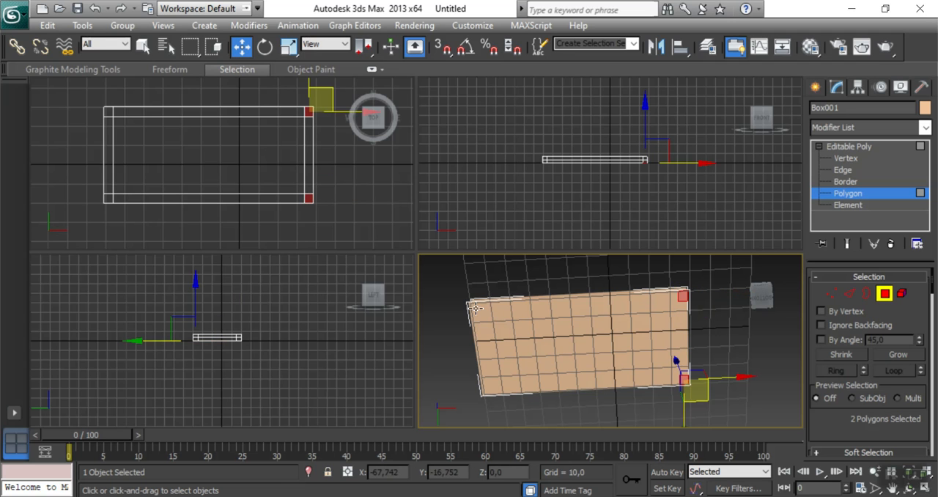
{"action": "left_click", "coordinate": [475, 308], "text": "ctrl"}
{"action": "left_click", "coordinate": [486, 388], "text": "ctrl"}
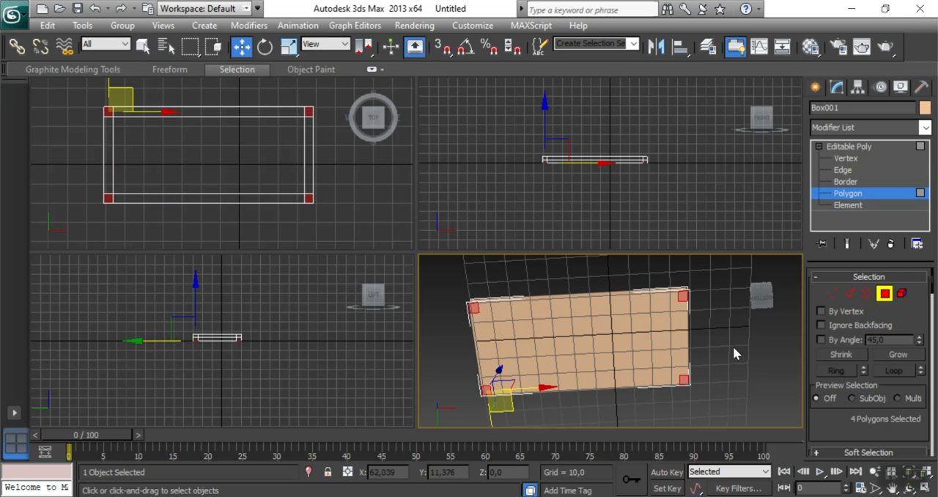
Extrude the four selected corner polygons on the underside by 28,092 to form the table legs.
{"action": "left_click", "coordinate": [762, 297]}
{"action": "mouse_move", "coordinate": [762, 317]}
{"action": "left_mouse_down"}
{"action": "mouse_move", "coordinate": [756, 338]}
{"action": "mouse_move", "coordinate": [749, 299]}
{"action": "mouse_move", "coordinate": [758, 311]}
{"action": "left_mouse_up"}
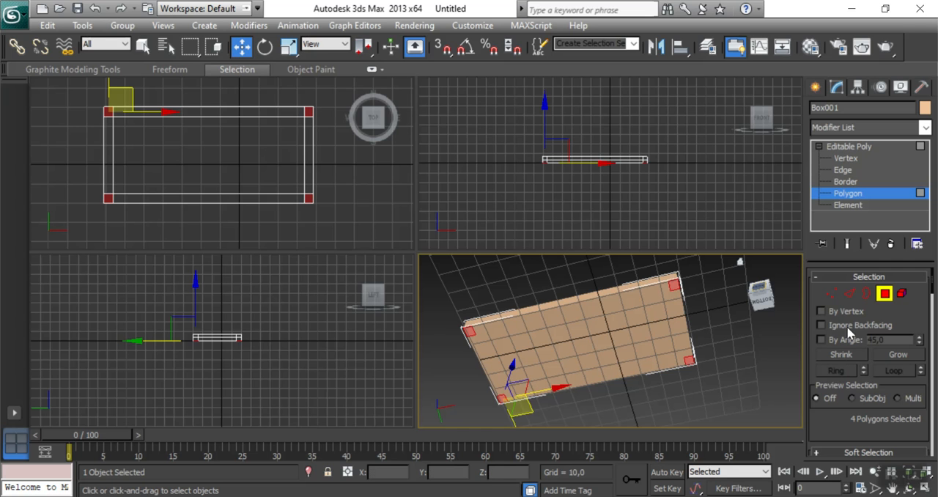
{"action": "scroll", "coordinate": [869, 317], "scroll_direction": "down", "scroll_amount": 5}
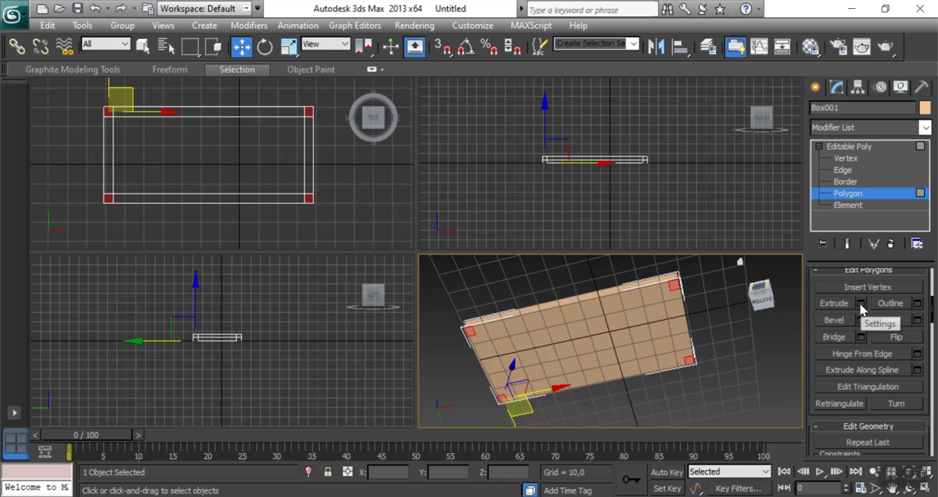
{"action": "left_click", "coordinate": [861, 307]}
{"action": "key", "text": "ctrl"}
{"action": "key", "text": "ctrl"}
{"action": "key", "text": "ctrl"}
{"action": "key", "text": "ctrl"}
{"action": "key", "text": "ctrl"}
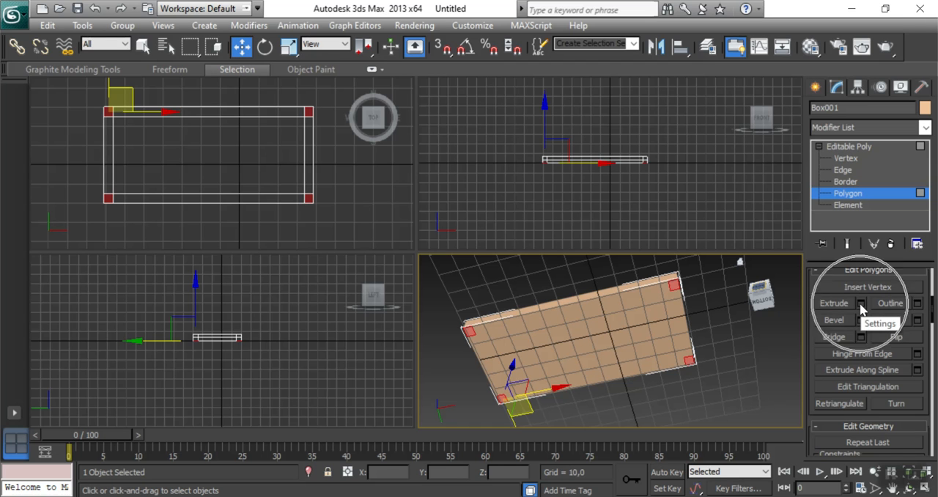
{"action": "left_click", "coordinate": [861, 303]}
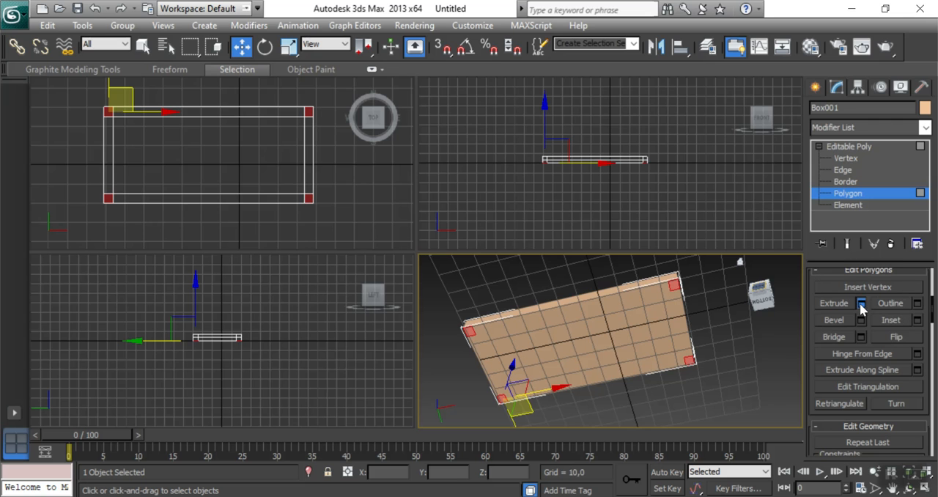
{"action": "left_click_drag", "start_coordinate": [763, 297], "coordinate": [765, 315]}
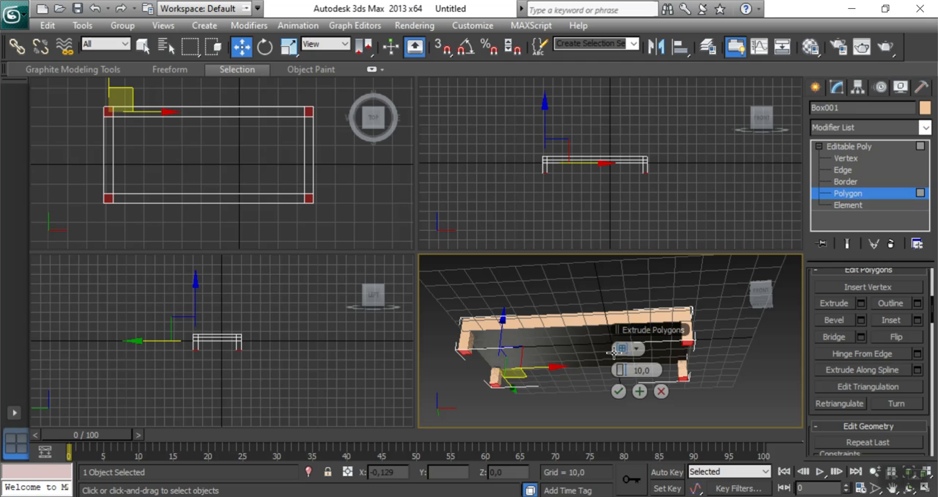
{"action": "left_click_drag", "start_coordinate": [624, 370], "coordinate": [667, 379]}
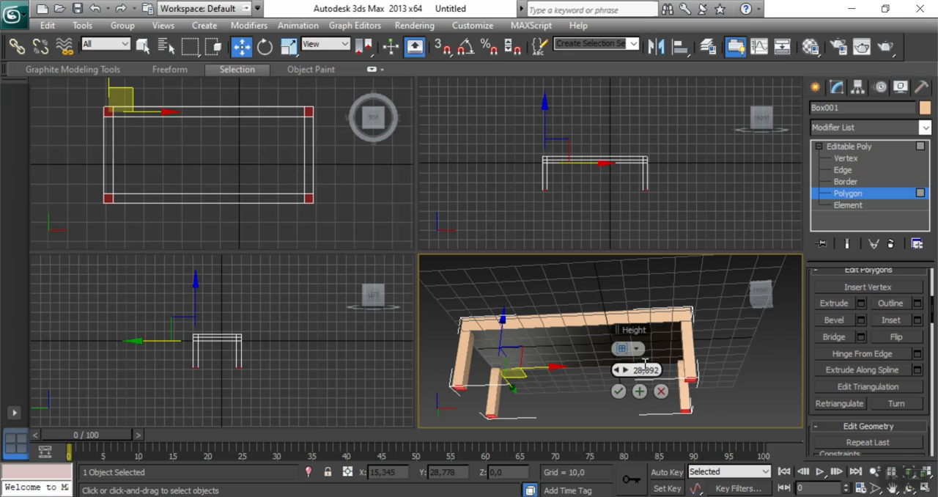
{"action": "left_click", "coordinate": [619, 393]}
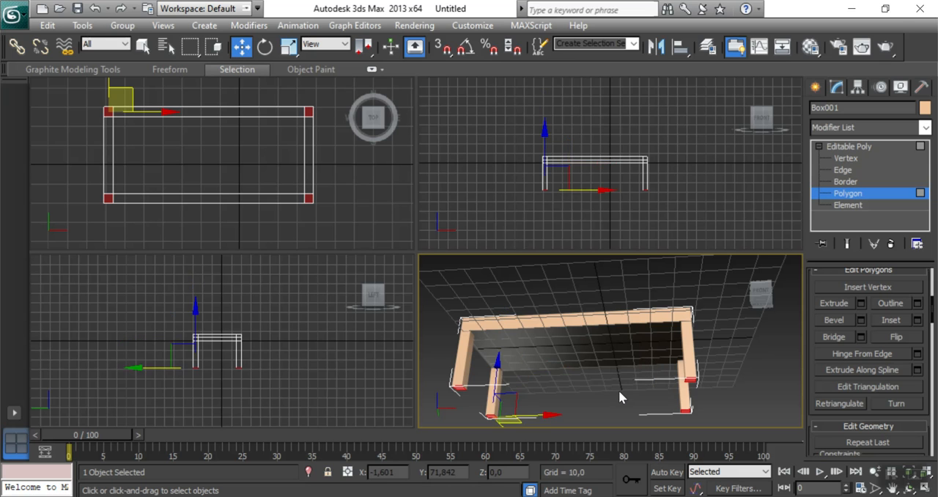
At Vertex level, select all the tabletop vertices in the Front view, leaving out the leg ends.
{"action": "left_click", "coordinate": [760, 306]}
{"action": "left_click_drag", "start_coordinate": [746, 299], "coordinate": [742, 331]}
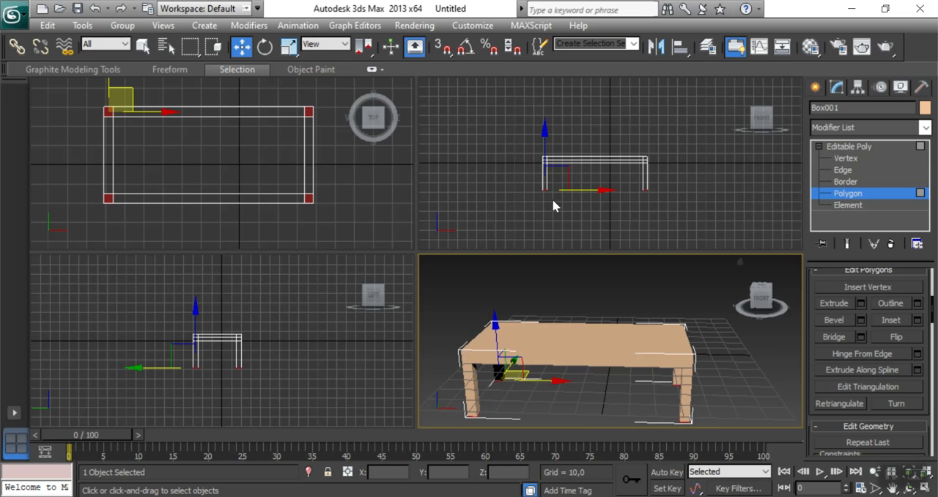
{"action": "left_click", "coordinate": [605, 181]}
{"action": "scroll", "coordinate": [606, 181], "scroll_direction": "up", "scroll_amount": 6}
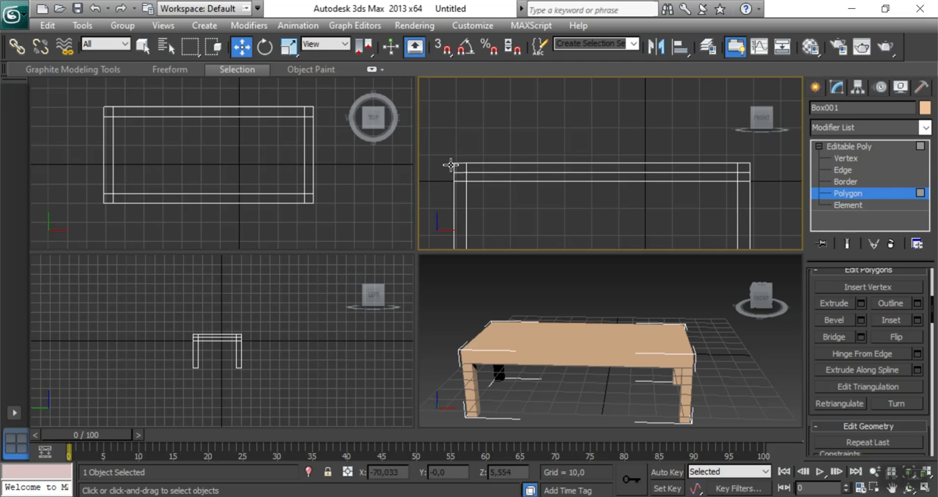
{"action": "middle_click_drag", "start_coordinate": [447, 154], "coordinate": [496, 155]}
{"action": "left_click", "coordinate": [844, 159]}
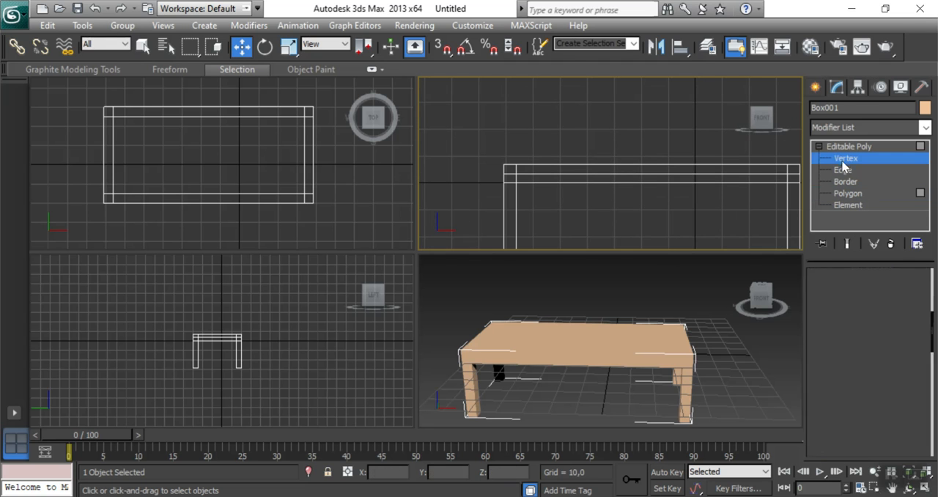
{"action": "middle_click_drag", "start_coordinate": [610, 85], "coordinate": [571, 62]}
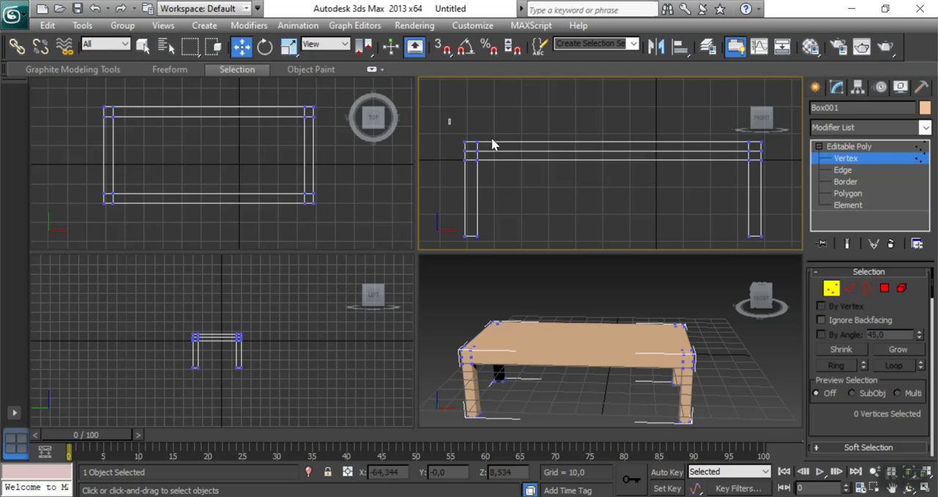
{"action": "left_click_drag", "start_coordinate": [774, 173], "coordinate": [774, 172]}
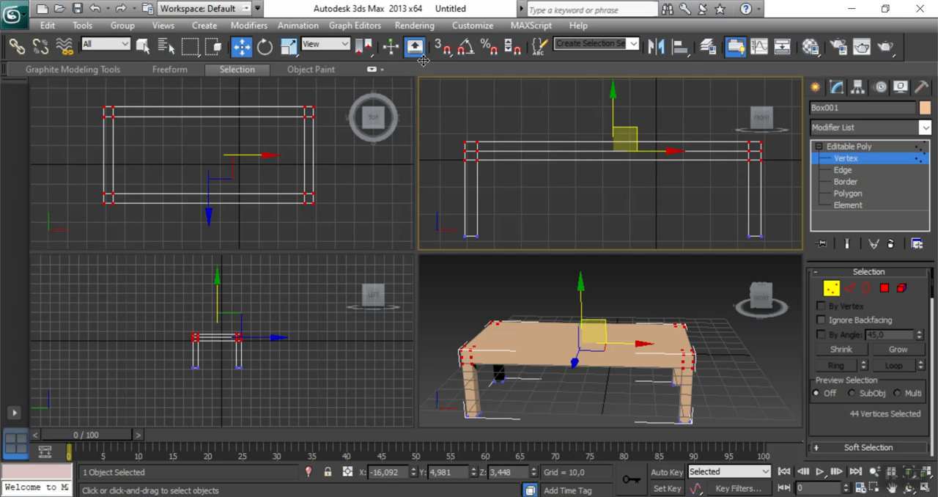
Scale the tabletop vertices vertically to about 49 percent to thin the top, and clear the selection.
{"action": "left_click", "coordinate": [289, 45]}
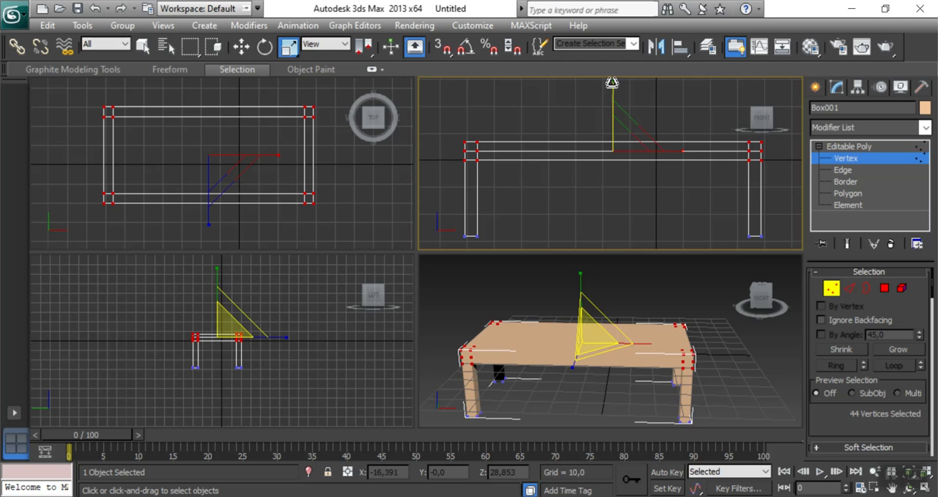
{"action": "left_click_drag", "start_coordinate": [611, 90], "coordinate": [620, 138]}
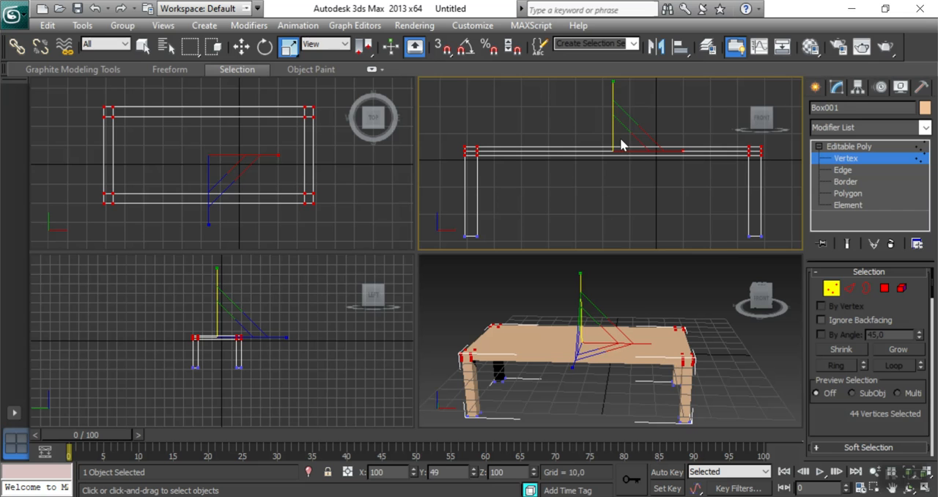
{"action": "left_click", "coordinate": [241, 47]}
{"action": "left_click", "coordinate": [713, 368]}
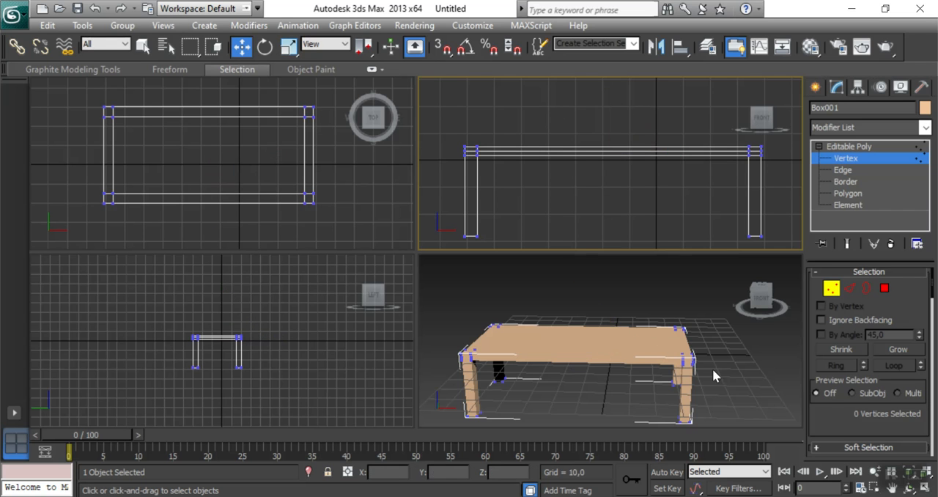
At Polygon level, select the large inner polygons on both the upper side and the underside of the tabletop.
{"action": "left_click_drag", "start_coordinate": [760, 299], "coordinate": [737, 280]}
{"action": "middle_click_drag", "start_coordinate": [726, 364], "coordinate": [737, 354]}
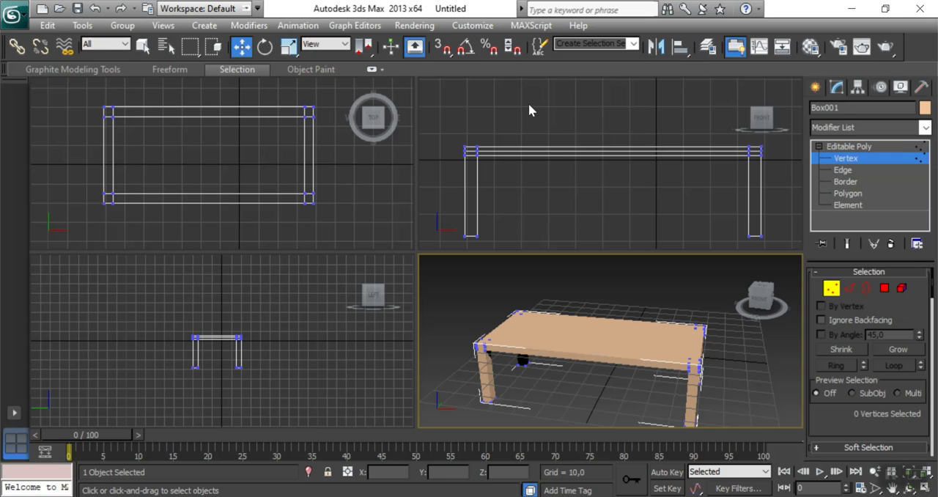
{"action": "left_click", "coordinate": [211, 134]}
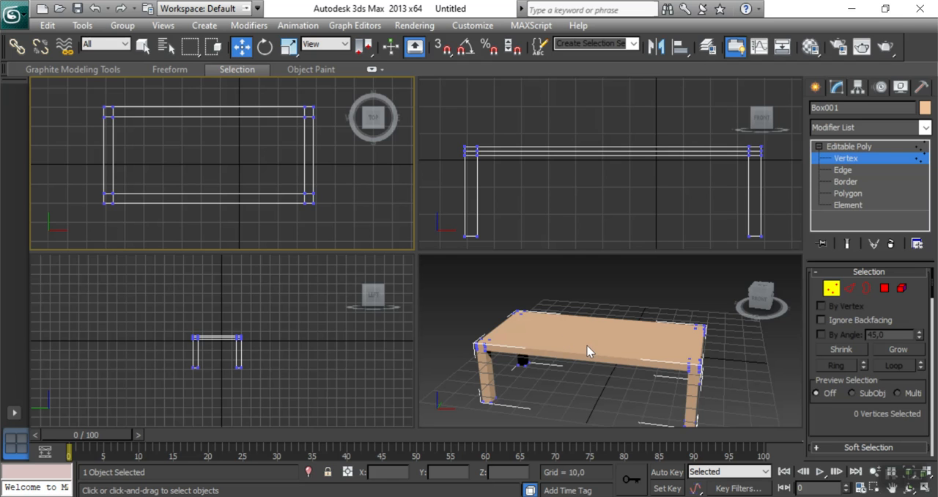
{"action": "left_click", "coordinate": [845, 195]}
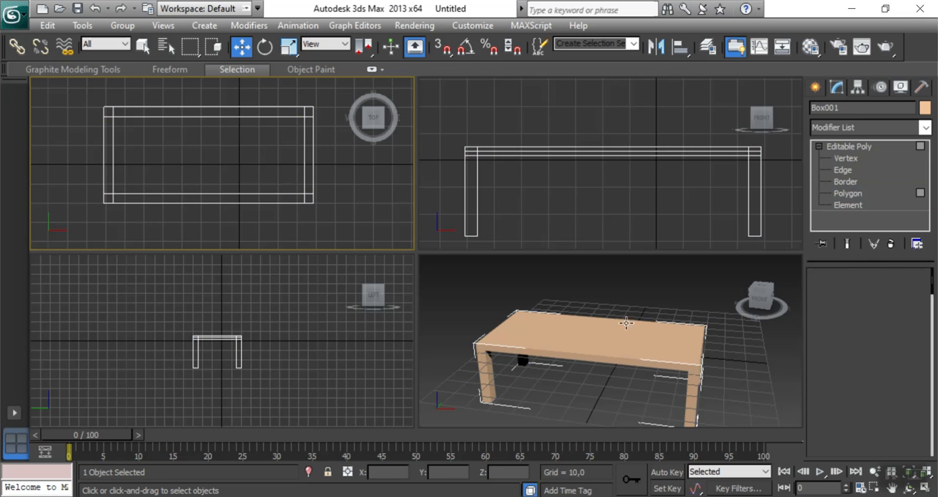
{"action": "left_click", "coordinate": [590, 342]}
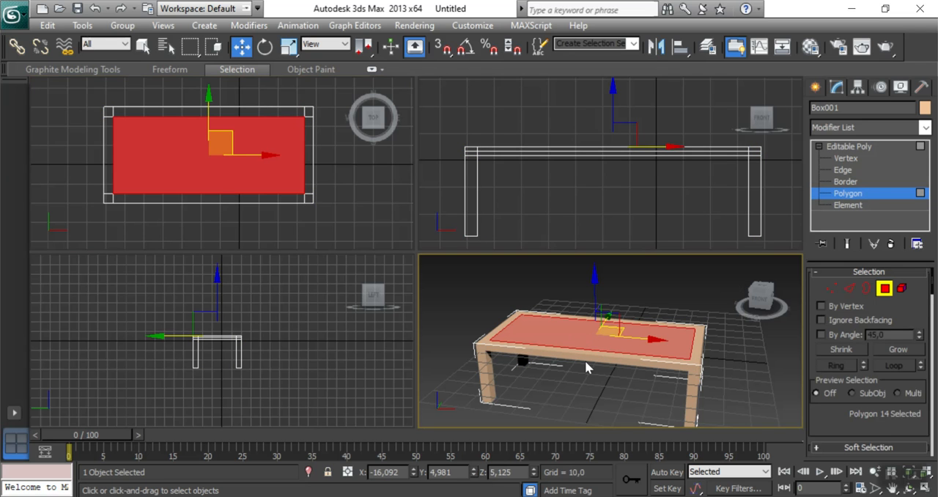
{"action": "left_click_drag", "start_coordinate": [759, 299], "coordinate": [758, 267]}
{"action": "middle_click_drag", "start_coordinate": [611, 334], "coordinate": [618, 285], "text": "alt"}
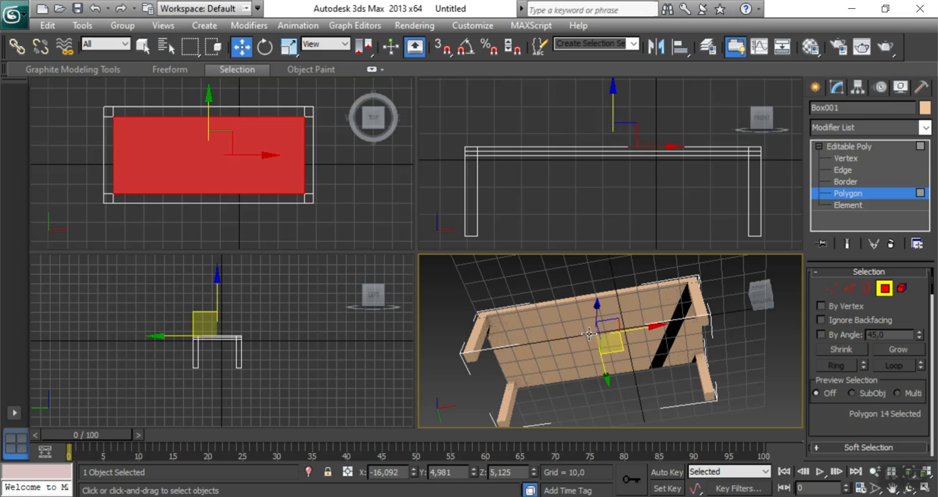
{"action": "left_click", "coordinate": [572, 352], "text": "ctrl"}
{"action": "left_click_drag", "start_coordinate": [762, 302], "coordinate": [735, 361]}
Assign the 01 - Default material to the selected polygons, turn on its preview background and set its opacity to 20.
{"action": "key", "text": "m"}
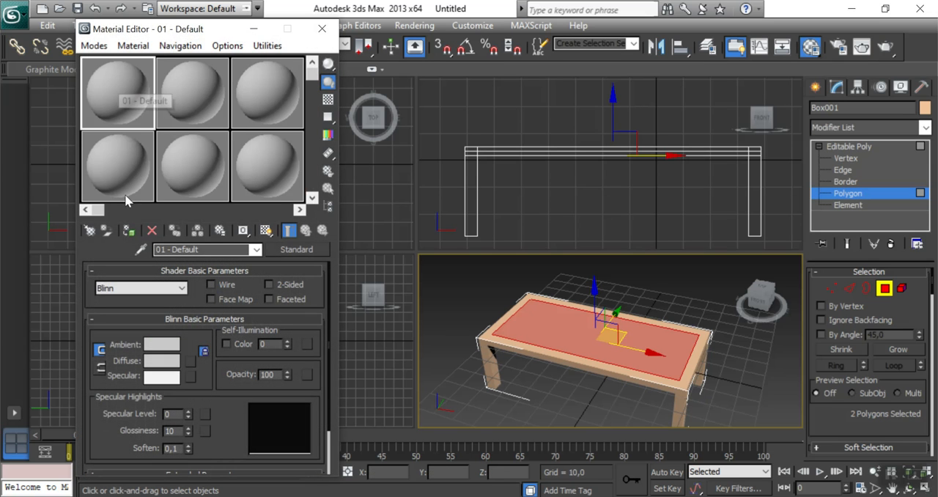
{"action": "left_click", "coordinate": [128, 231]}
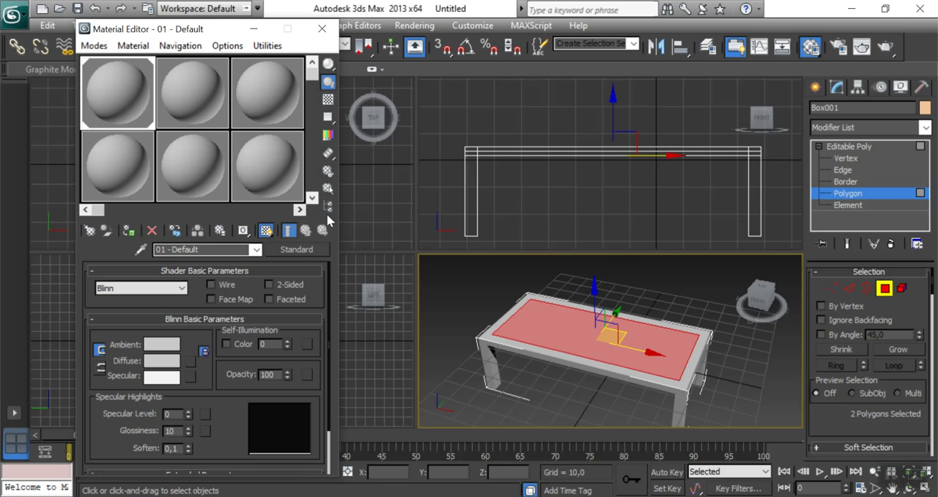
{"action": "left_click", "coordinate": [327, 104]}
{"action": "left_click", "coordinate": [327, 104]}
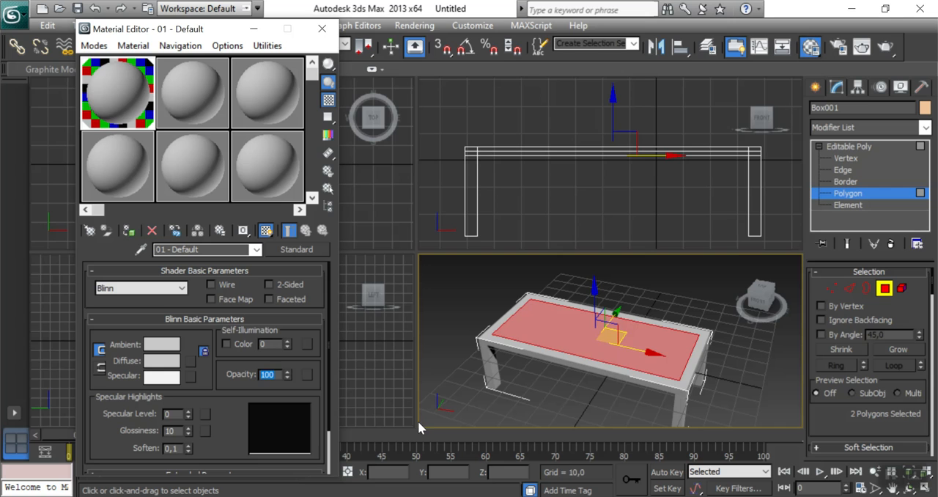
{"action": "type", "text": "20"}
{"action": "key", "text": "Return"}
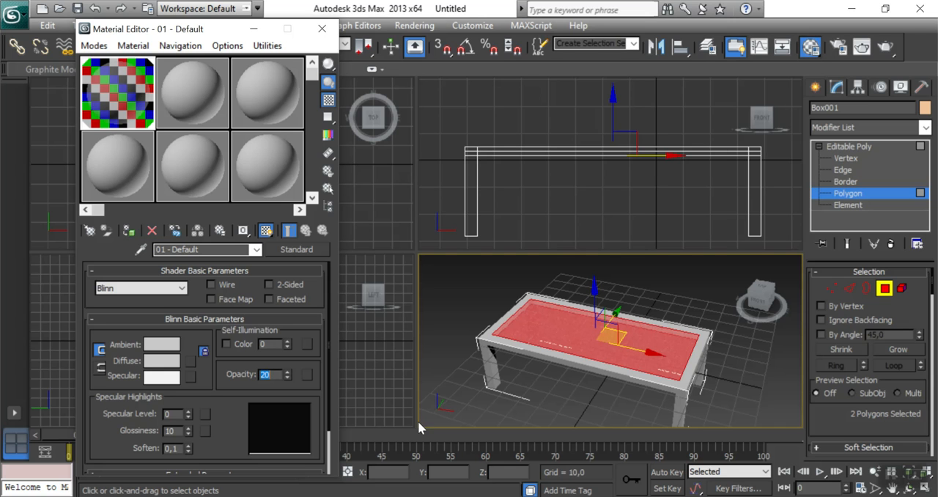
Set the material's diffuse color to a light turquoise with red 119, green 230 and blue 203.
{"action": "left_click", "coordinate": [163, 362]}
{"action": "left_click", "coordinate": [347, 114]}
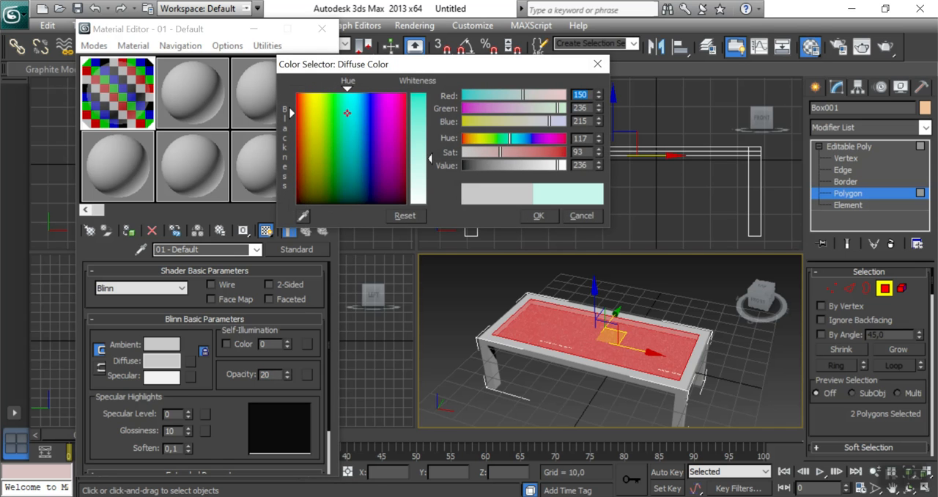
{"action": "left_click_drag", "start_coordinate": [432, 160], "coordinate": [430, 147]}
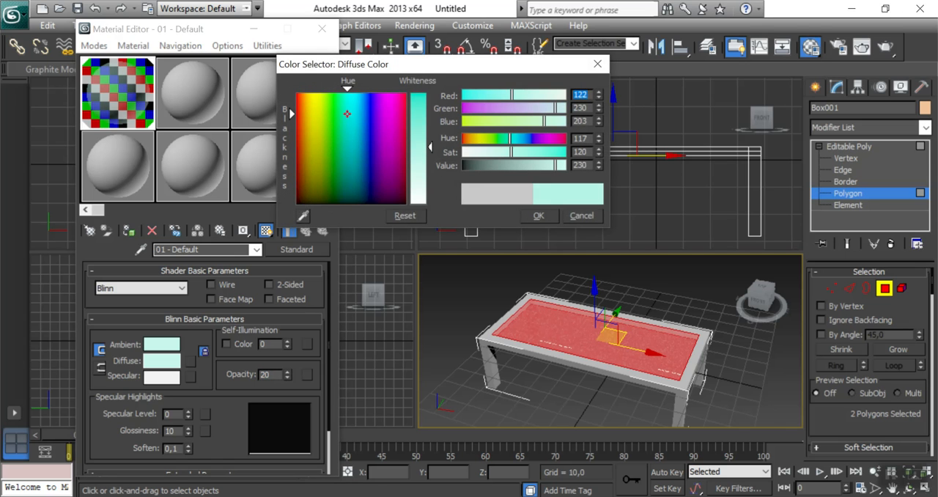
{"action": "left_click", "coordinate": [539, 215]}
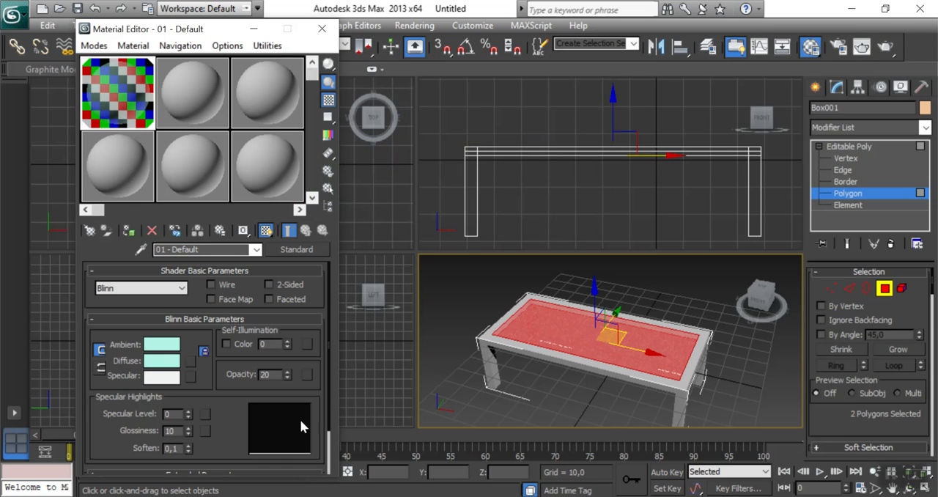
Set the material's specular level to 94 and glossiness to 22, then close the Material Editor and deselect the polygons.
{"action": "mouse_move", "coordinate": [187, 410]}
{"action": "left_mouse_down"}
{"action": "mouse_move", "coordinate": [185, 358]}
{"action": "mouse_move", "coordinate": [186, 422]}
{"action": "left_mouse_up"}
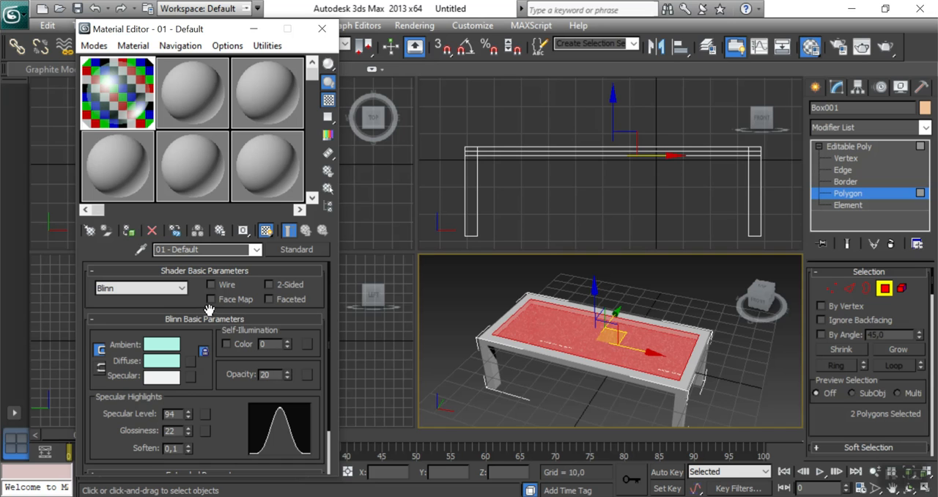
{"action": "left_click_drag", "start_coordinate": [232, 419], "coordinate": [211, 380]}
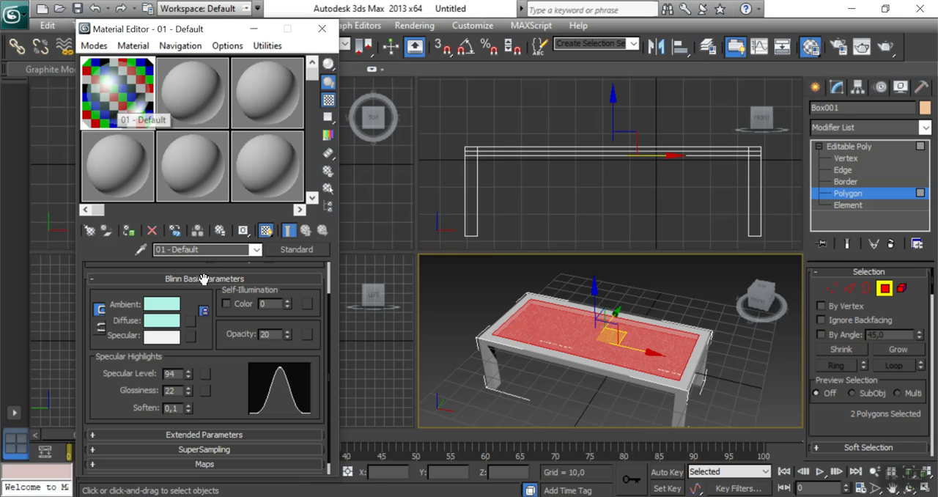
{"action": "left_click", "coordinate": [323, 30]}
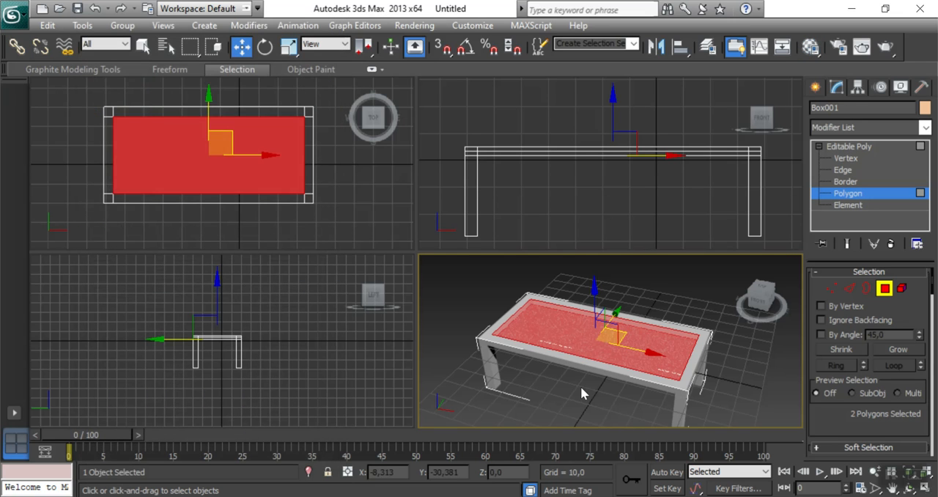
{"action": "left_click", "coordinate": [581, 387]}
Select the side polygons of the two legs at the table's right end.
{"action": "mouse_move", "coordinate": [762, 296]}
{"action": "left_mouse_down"}
{"action": "mouse_move", "coordinate": [775, 329]}
{"action": "mouse_move", "coordinate": [770, 283]}
{"action": "mouse_move", "coordinate": [749, 302]}
{"action": "mouse_move", "coordinate": [763, 290]}
{"action": "mouse_move", "coordinate": [767, 297]}
{"action": "mouse_move", "coordinate": [765, 287]}
{"action": "left_mouse_up"}
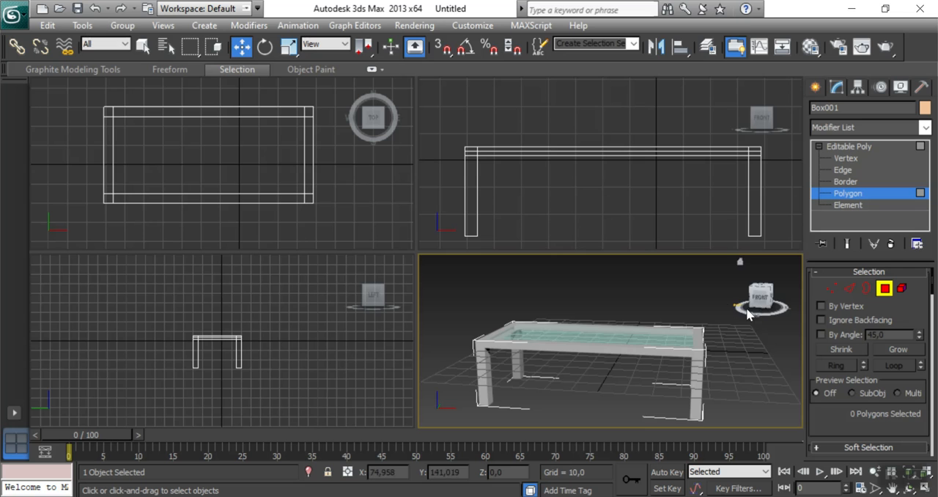
{"action": "left_click_drag", "start_coordinate": [752, 296], "coordinate": [745, 290]}
{"action": "middle_click_drag", "start_coordinate": [697, 355], "coordinate": [685, 340]}
{"action": "left_click_drag", "start_coordinate": [762, 305], "coordinate": [755, 294]}
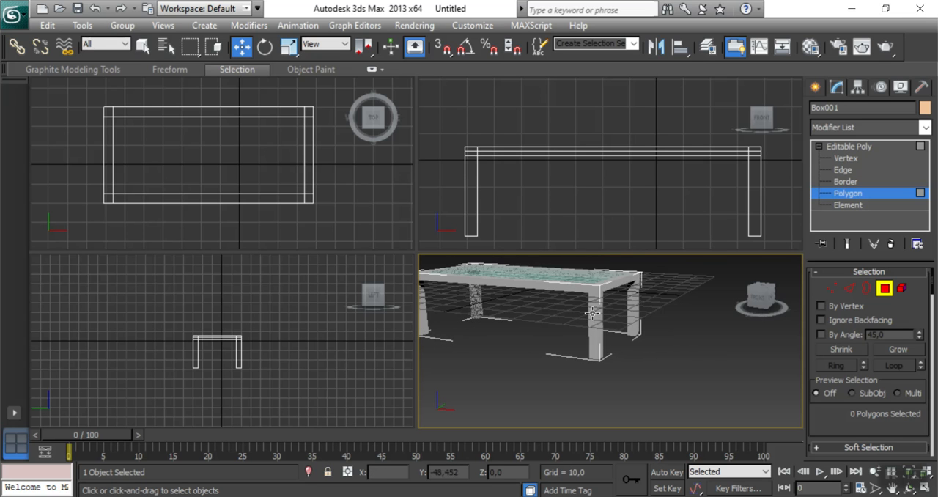
{"action": "left_click_drag", "start_coordinate": [613, 335], "coordinate": [623, 319]}
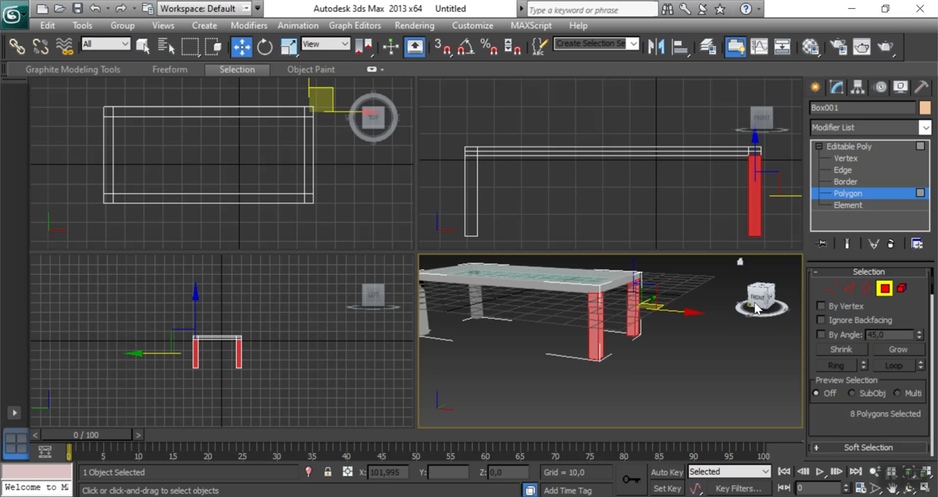
{"action": "middle_click_drag", "start_coordinate": [658, 327], "coordinate": [731, 347]}
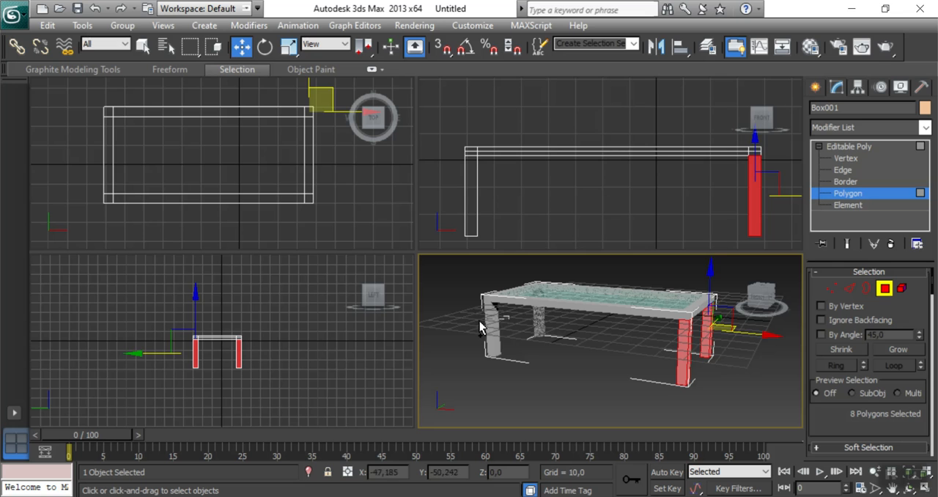
Add the side polygons of the two left legs and the polygons of the frame's left end to the selection.
{"action": "left_click_drag", "start_coordinate": [475, 330], "coordinate": [543, 329], "text": "ctrl"}
{"action": "left_click_drag", "start_coordinate": [758, 298], "coordinate": [777, 342]}
{"action": "middle_click_drag", "start_coordinate": [522, 202], "coordinate": [525, 212]}
{"action": "scroll", "coordinate": [463, 156], "scroll_direction": "up", "scroll_amount": 4}
{"action": "middle_click_drag", "start_coordinate": [475, 165], "coordinate": [604, 192]}
{"action": "left_click_drag", "start_coordinate": [441, 169], "coordinate": [470, 196]}
{"action": "middle_click_drag", "start_coordinate": [582, 223], "coordinate": [477, 188]}
{"action": "middle_click_drag", "start_coordinate": [636, 234], "coordinate": [503, 179]}
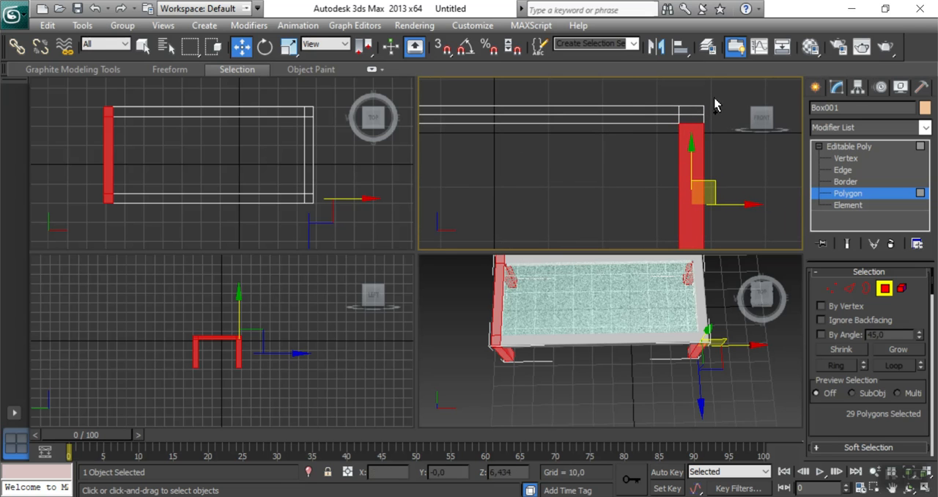
Add the polygons of the frame's right end and both long rails to the selection.
{"action": "left_click_drag", "start_coordinate": [702, 121], "coordinate": [696, 128], "text": "ctrl"}
{"action": "middle_click_drag", "start_coordinate": [573, 384], "coordinate": [605, 408]}
{"action": "left_click_drag", "start_coordinate": [193, 97], "coordinate": [208, 125], "text": "ctrl"}
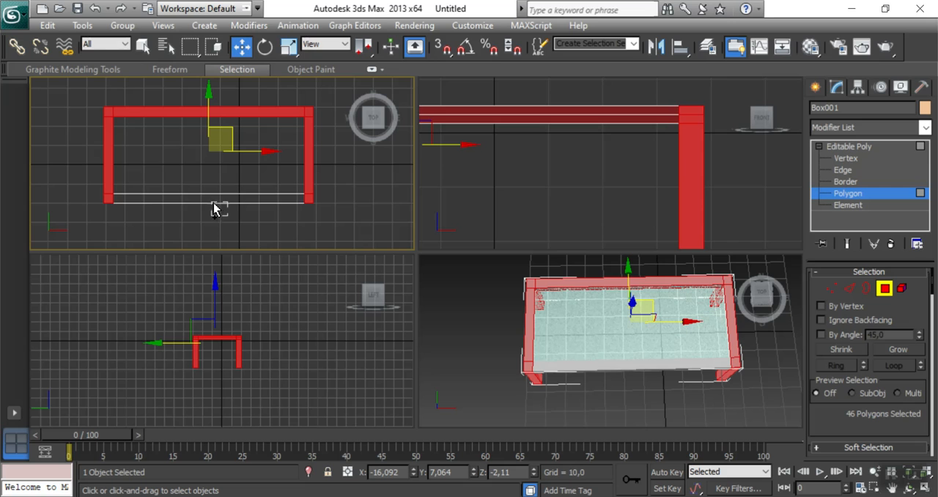
{"action": "left_click_drag", "start_coordinate": [213, 208], "coordinate": [212, 206], "text": "ctrl"}
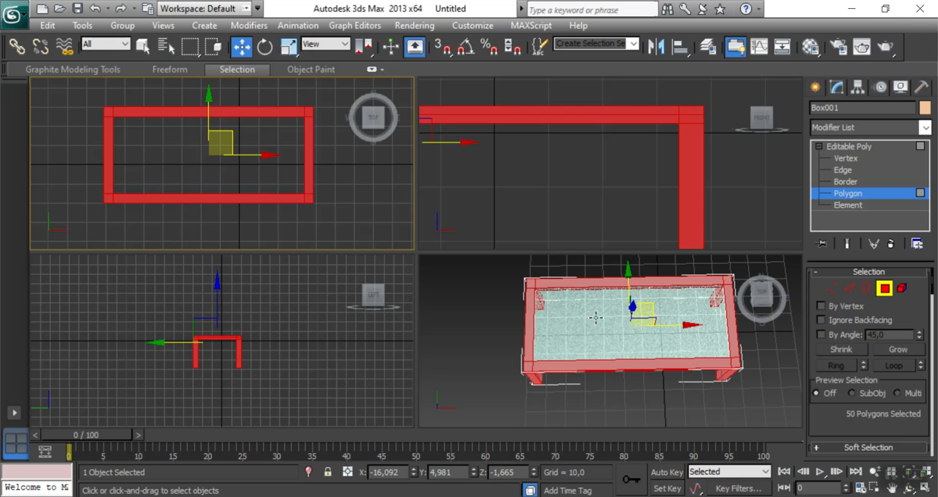
Add the bottom faces of all four legs and the undersides of the frame's two short ends to the selection.
{"action": "left_click", "coordinate": [764, 302]}
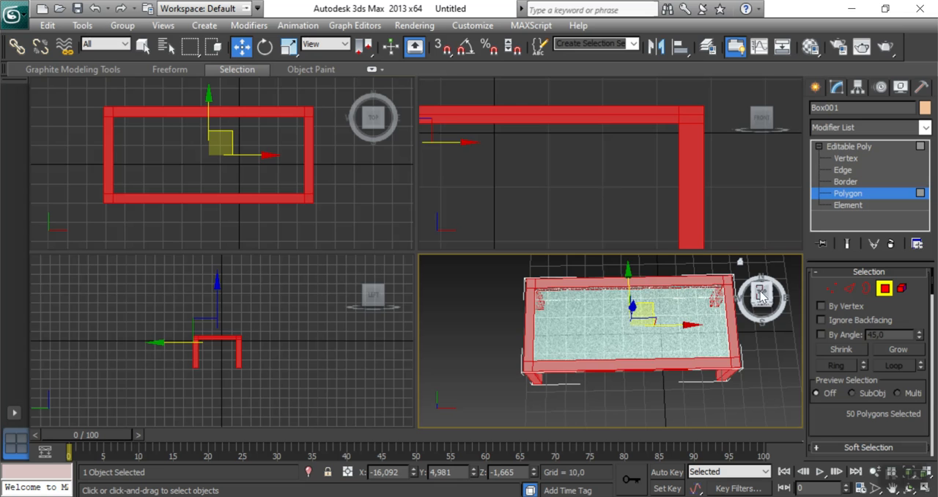
{"action": "left_click", "coordinate": [764, 300]}
{"action": "key", "text": "ctrl+z"}
{"action": "left_click_drag", "start_coordinate": [764, 302], "coordinate": [796, 214]}
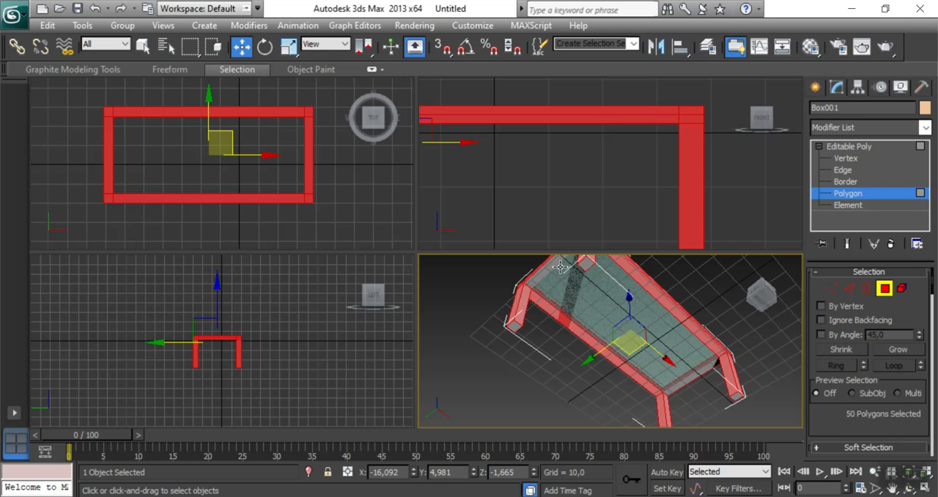
{"action": "left_click", "coordinate": [698, 376], "text": "ctrl"}
{"action": "left_click", "coordinate": [734, 398], "text": "ctrl"}
{"action": "left_click", "coordinate": [733, 399], "text": "ctrl"}
{"action": "left_click", "coordinate": [517, 327], "text": "ctrl"}
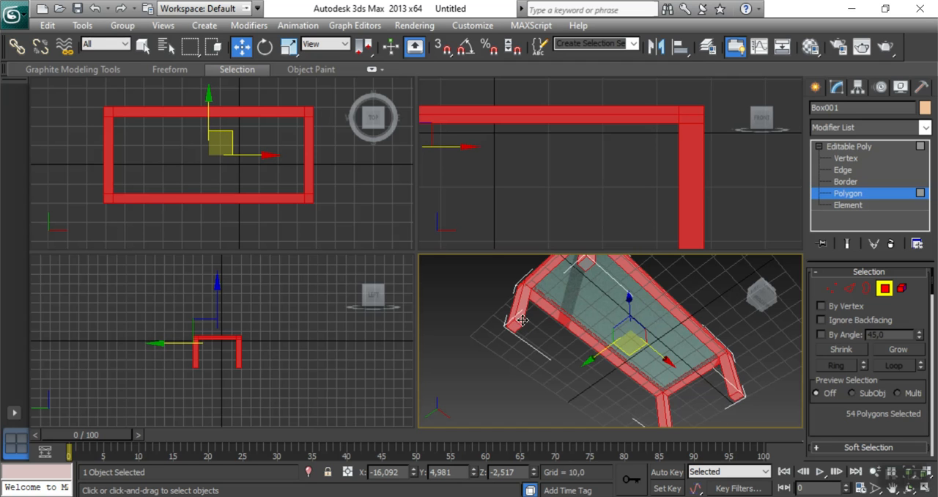
{"action": "left_click", "coordinate": [586, 267], "text": "ctrl"}
{"action": "left_click", "coordinate": [586, 266], "text": "ctrl"}
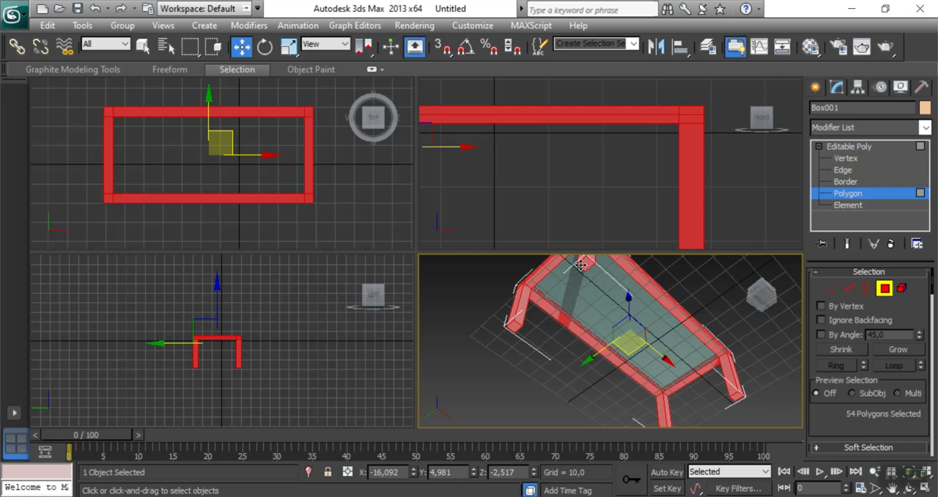
{"action": "middle_click_drag", "start_coordinate": [750, 333], "coordinate": [719, 282]}
{"action": "left_click", "coordinate": [634, 386], "text": "ctrl"}
{"action": "middle_click_drag", "start_coordinate": [718, 329], "coordinate": [573, 282], "text": "alt"}
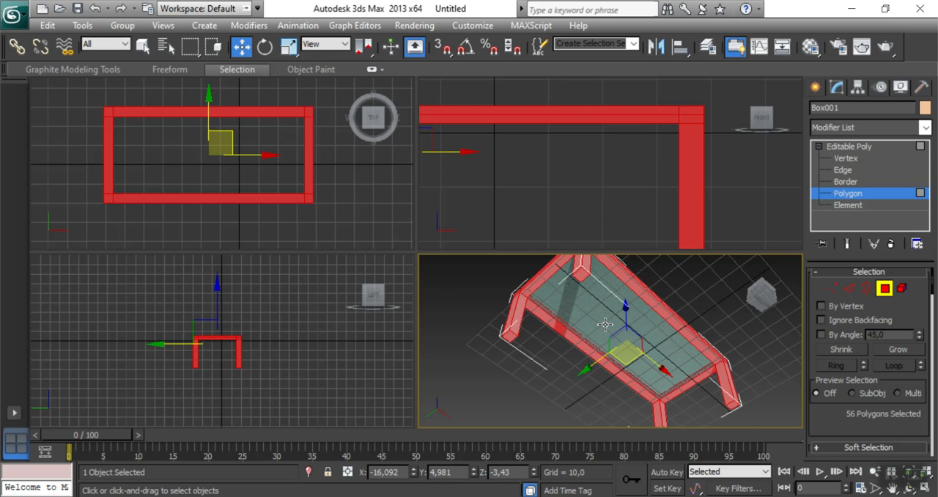
Assign the 02 - Default material to the selected frame and leg polygons and show it in the viewport.
{"action": "key", "text": "m"}
{"action": "left_click", "coordinate": [186, 80]}
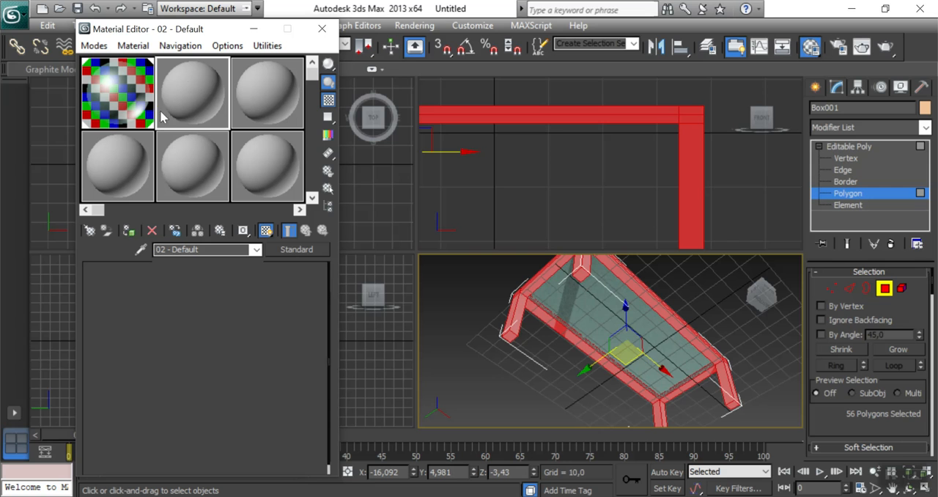
{"action": "left_click", "coordinate": [129, 230]}
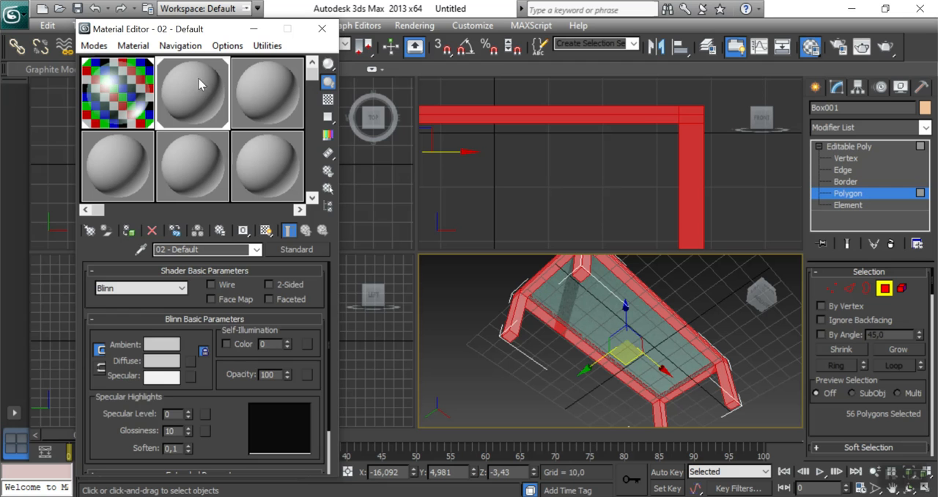
{"action": "left_click_drag", "start_coordinate": [200, 33], "coordinate": [226, 45]}
{"action": "left_click", "coordinate": [292, 242]}
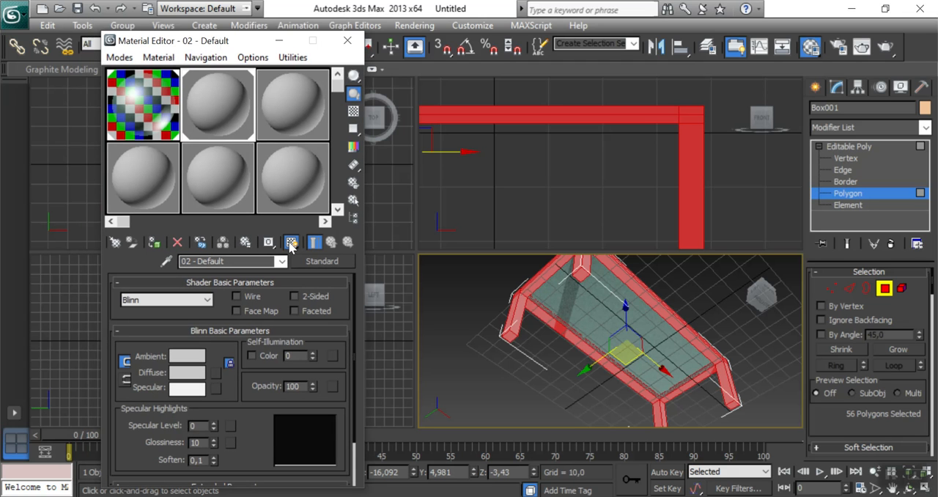
Load the wood bitmap 5.jpg from the Material\Kayu folder as the diffuse map, then close the Material Editor and deselect the polygons.
{"action": "left_click", "coordinate": [215, 373]}
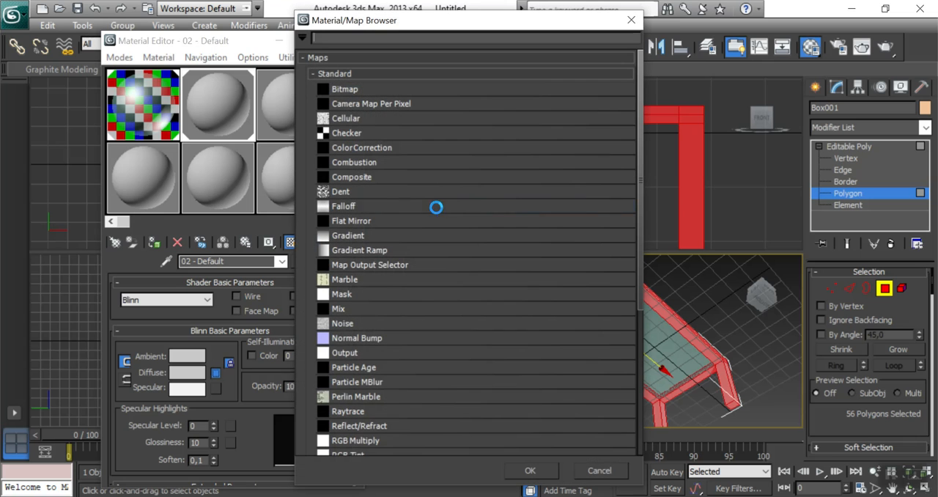
{"action": "double_click", "coordinate": [340, 91]}
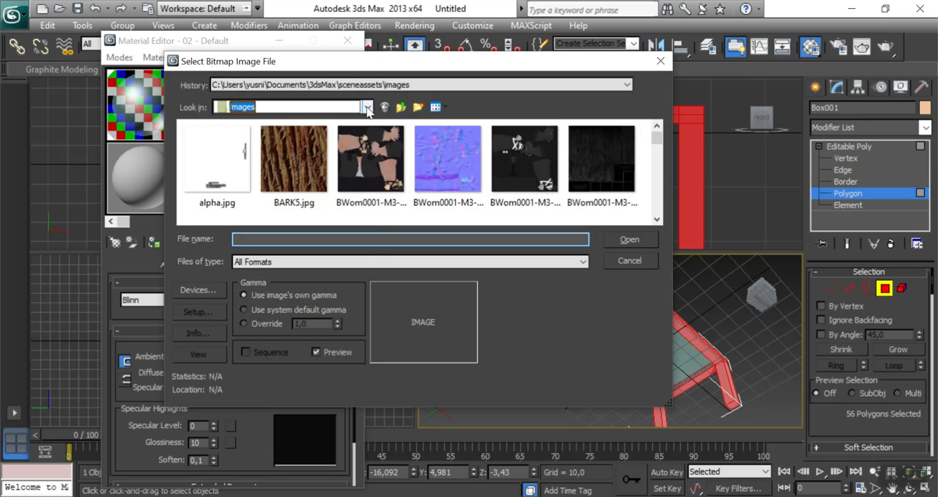
{"action": "left_click", "coordinate": [368, 108]}
{"action": "left_click", "coordinate": [253, 120]}
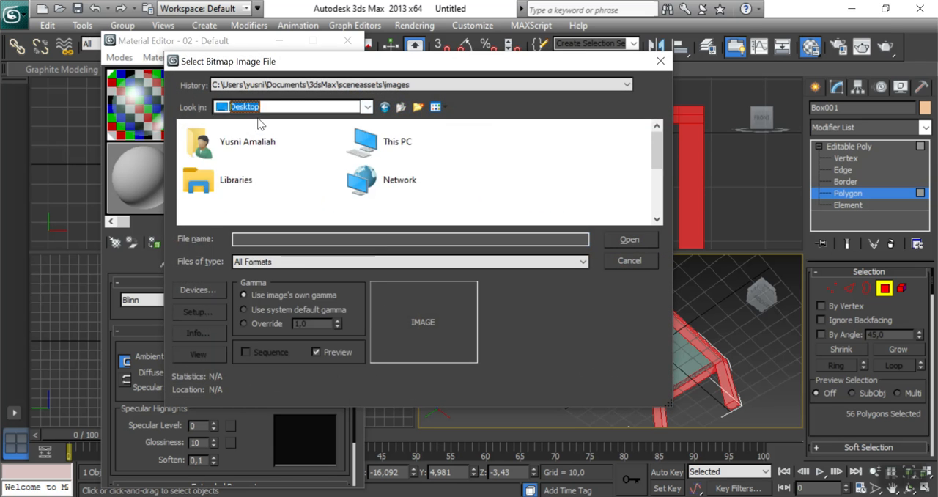
{"action": "scroll", "coordinate": [557, 195], "scroll_direction": "down", "scroll_amount": 5}
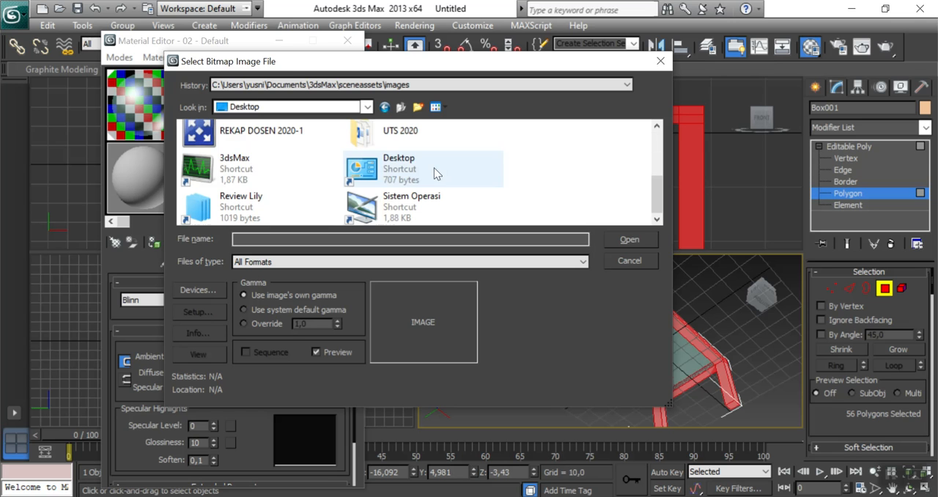
{"action": "double_click", "coordinate": [240, 155]}
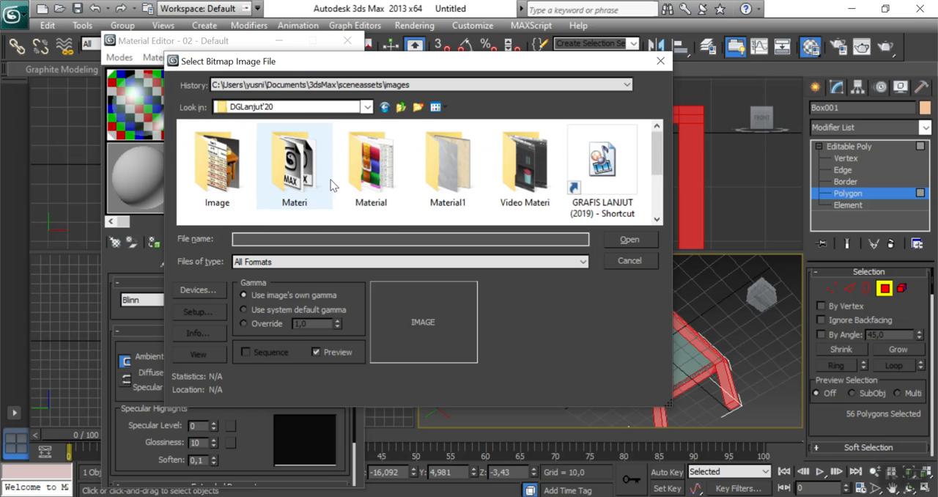
{"action": "double_click", "coordinate": [375, 183]}
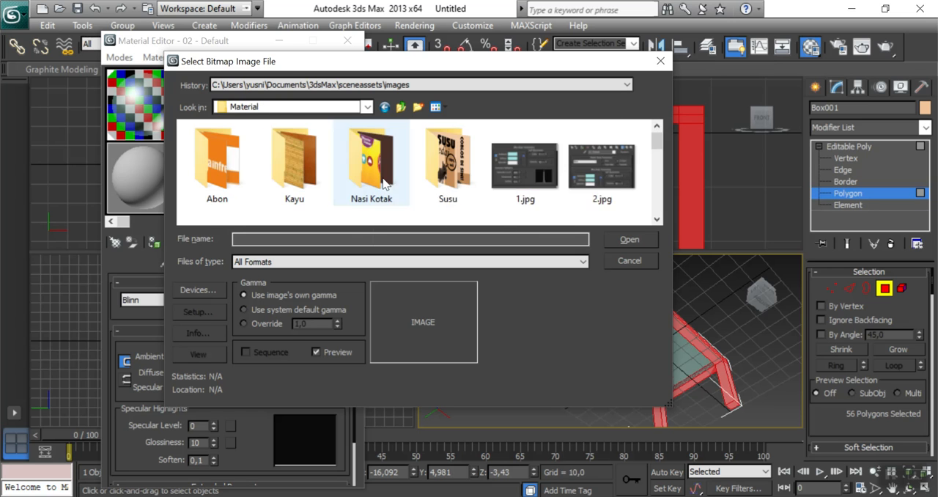
{"action": "double_click", "coordinate": [294, 163]}
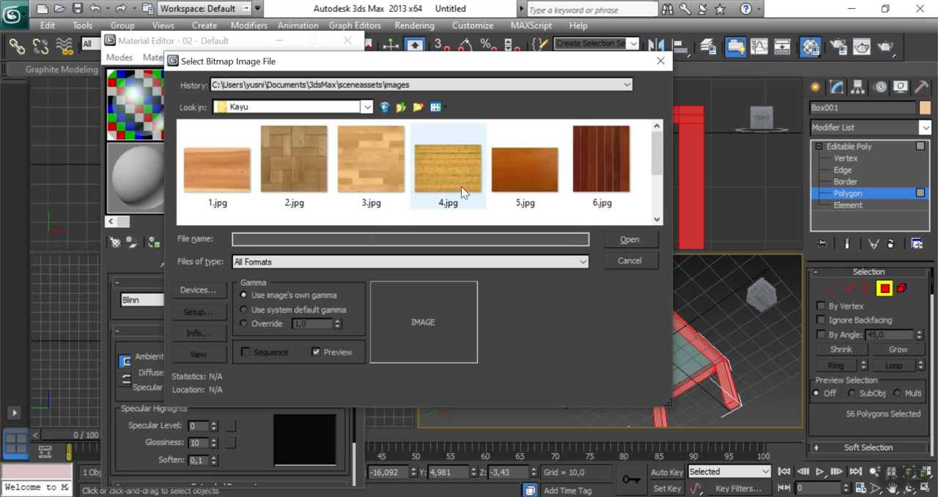
{"action": "left_click", "coordinate": [520, 173]}
{"action": "left_click", "coordinate": [617, 242]}
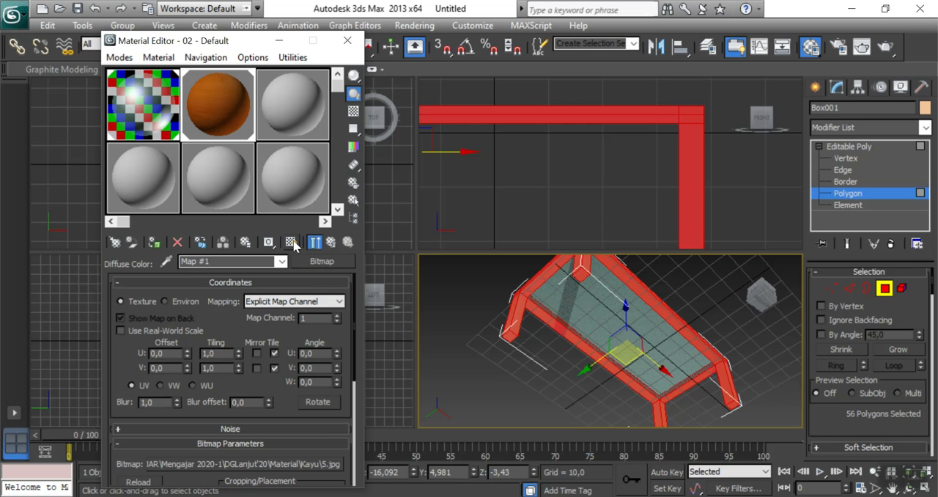
{"action": "left_click", "coordinate": [349, 42]}
{"action": "left_click", "coordinate": [535, 378]}
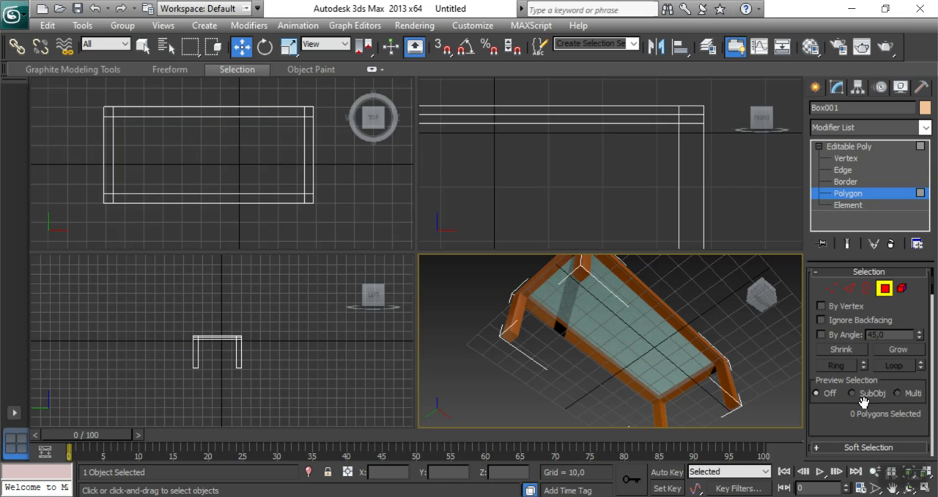
Select the vertical edges of one left leg at the Edge level and maximize the perspective viewport.
{"action": "left_click", "coordinate": [759, 297]}
{"action": "mouse_move", "coordinate": [760, 297]}
{"action": "left_mouse_down"}
{"action": "mouse_move", "coordinate": [727, 311]}
{"action": "mouse_move", "coordinate": [696, 286]}
{"action": "mouse_move", "coordinate": [760, 315]}
{"action": "mouse_move", "coordinate": [774, 299]}
{"action": "mouse_move", "coordinate": [761, 312]}
{"action": "left_mouse_up"}
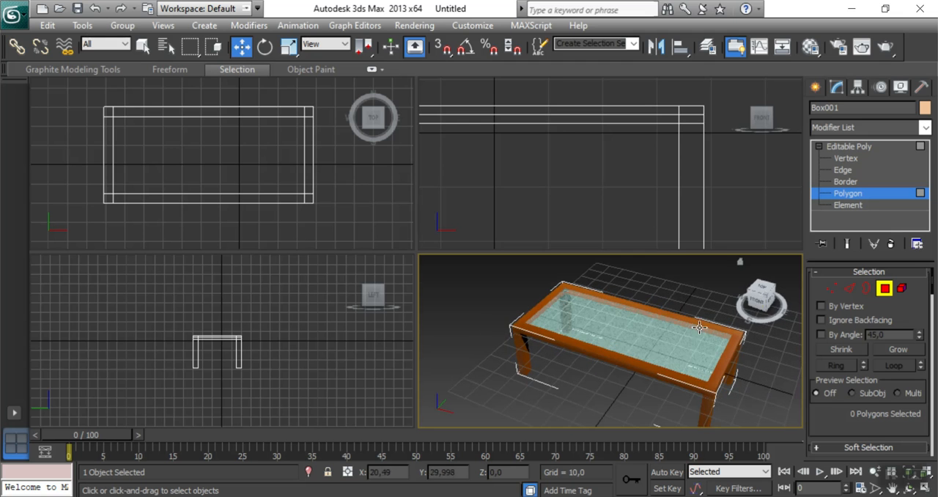
{"action": "mouse_move", "coordinate": [765, 298]}
{"action": "left_mouse_down"}
{"action": "mouse_move", "coordinate": [761, 284]}
{"action": "mouse_move", "coordinate": [763, 301]}
{"action": "left_mouse_up"}
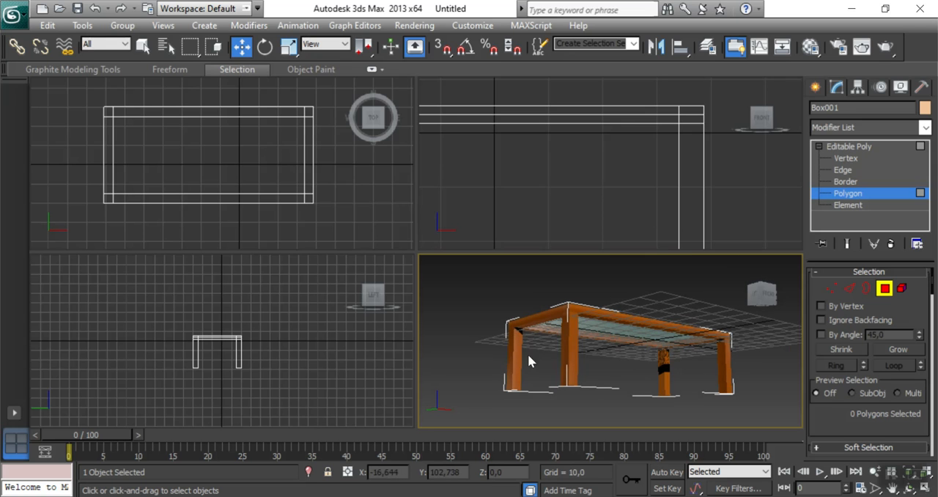
{"action": "left_click", "coordinate": [759, 295]}
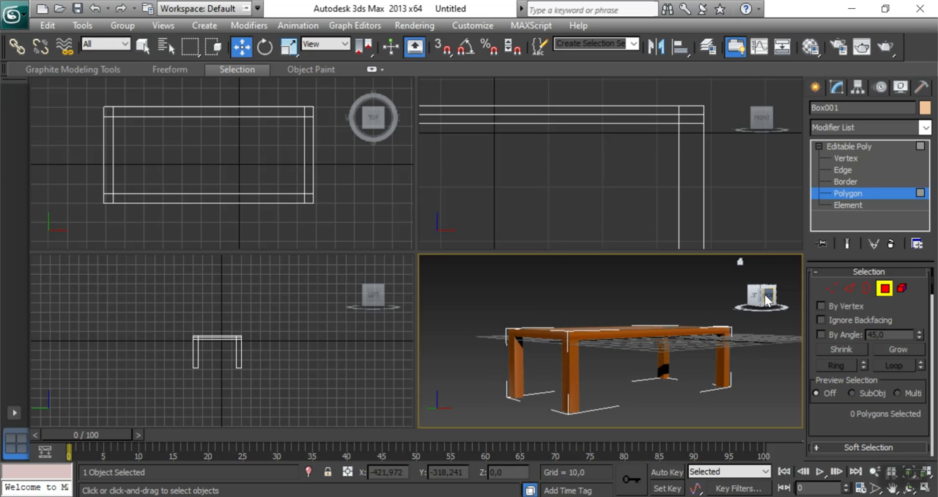
{"action": "left_click", "coordinate": [842, 171]}
{"action": "middle_click_drag", "start_coordinate": [648, 380], "coordinate": [535, 360], "text": "alt"}
{"action": "left_click_drag", "start_coordinate": [477, 355], "coordinate": [513, 379]}
{"action": "middle_click_drag", "start_coordinate": [519, 373], "coordinate": [533, 389]}
{"action": "scroll", "coordinate": [530, 381], "scroll_direction": "up", "scroll_amount": 5}
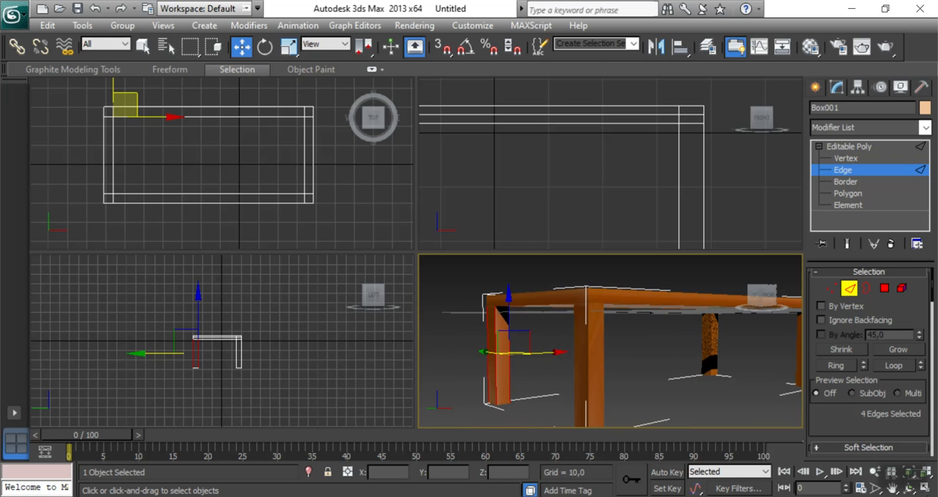
{"action": "key", "text": "alt+w"}
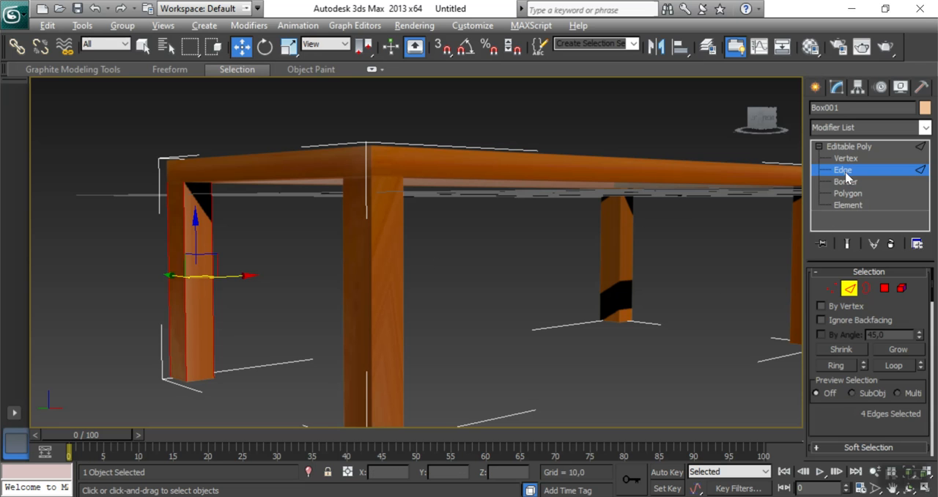
Select the vertical edges of all four table legs.
{"action": "left_click", "coordinate": [178, 267]}
{"action": "left_click_drag", "start_coordinate": [147, 256], "coordinate": [235, 295]}
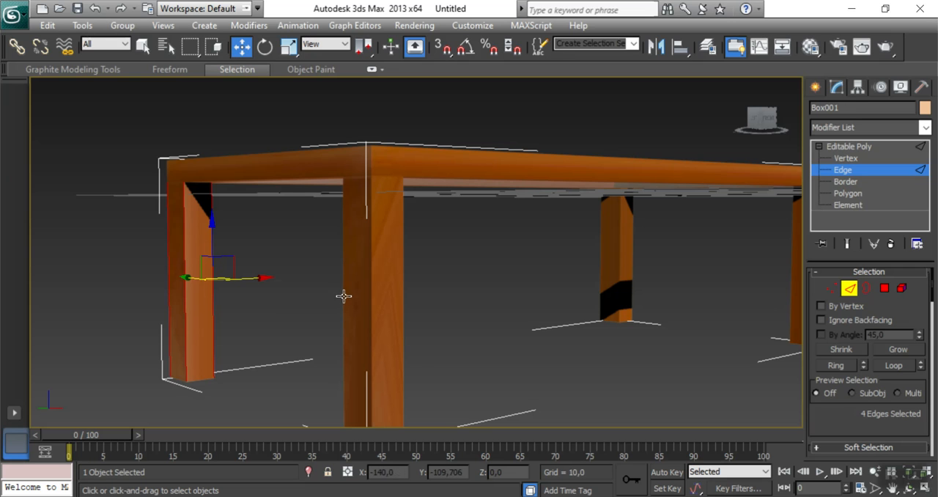
{"action": "left_click_drag", "start_coordinate": [420, 344], "coordinate": [591, 324]}
{"action": "middle_click_drag", "start_coordinate": [591, 324], "coordinate": [413, 324]}
{"action": "left_click_drag", "start_coordinate": [446, 238], "coordinate": [513, 272], "text": "ctrl"}
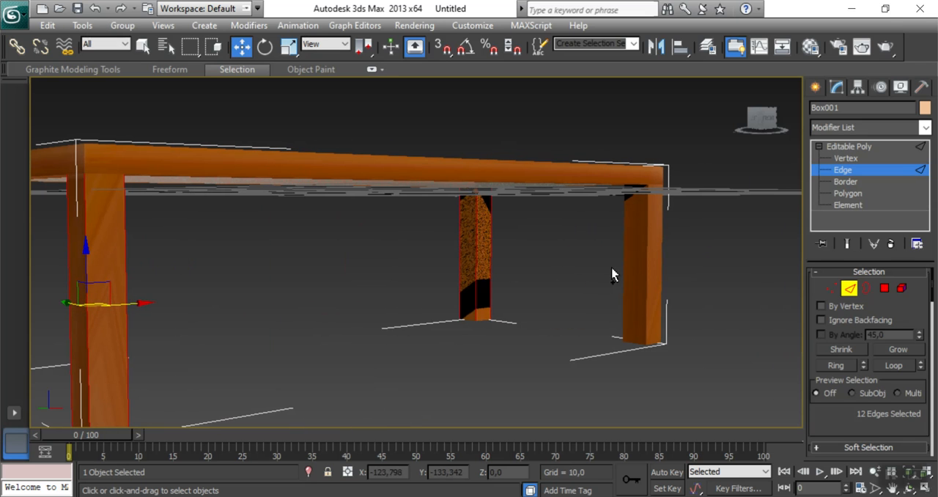
{"action": "left_click_drag", "start_coordinate": [610, 237], "coordinate": [686, 268], "text": "ctrl"}
{"action": "mouse_move", "coordinate": [429, 306]}
{"action": "middle_mouse_down"}
{"action": "mouse_move", "coordinate": [428, 297]}
{"action": "mouse_move", "coordinate": [443, 297]}
{"action": "middle_mouse_up"}
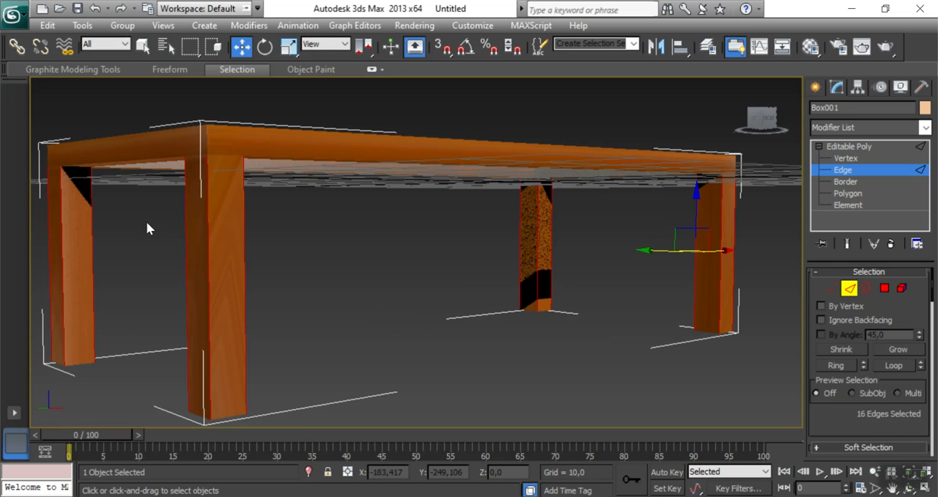
Connect the selected leg edges with 2 segments.
{"action": "scroll", "coordinate": [859, 391], "scroll_direction": "down", "scroll_amount": 5}
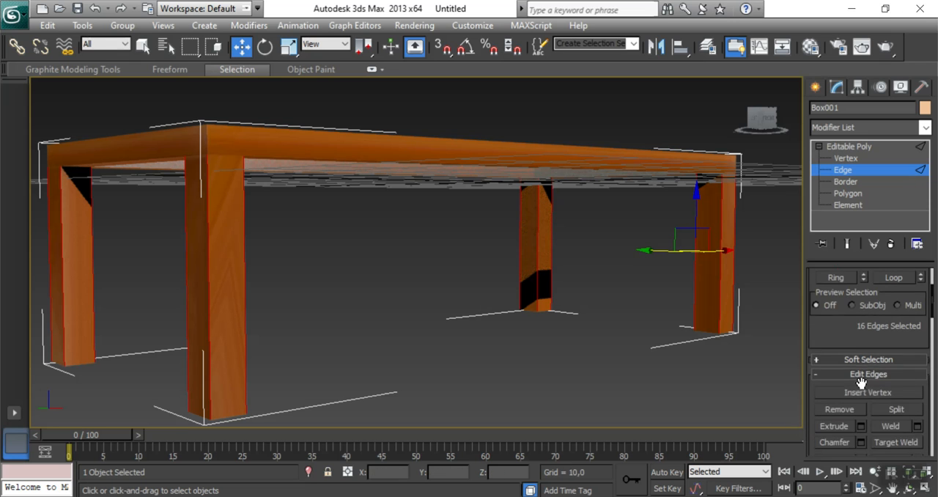
{"action": "scroll", "coordinate": [875, 348], "scroll_direction": "down", "scroll_amount": 1}
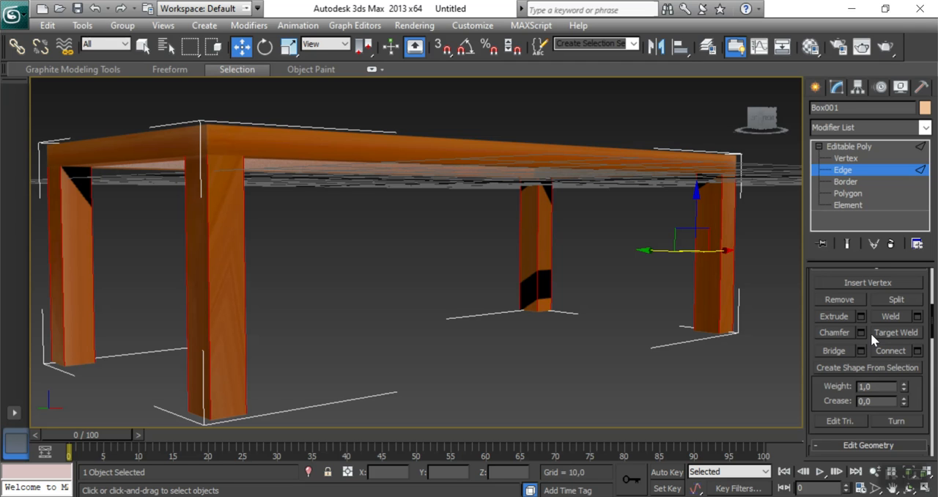
{"action": "left_click", "coordinate": [917, 351]}
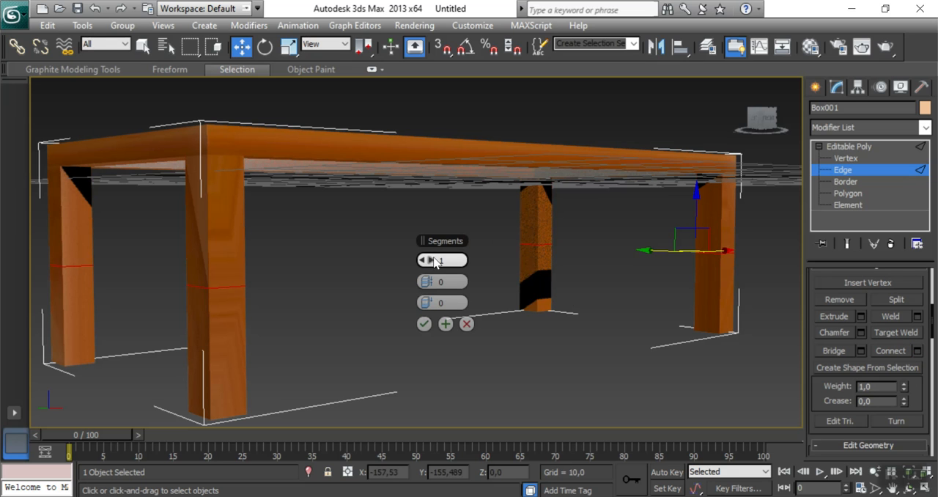
{"action": "left_click", "coordinate": [432, 261]}
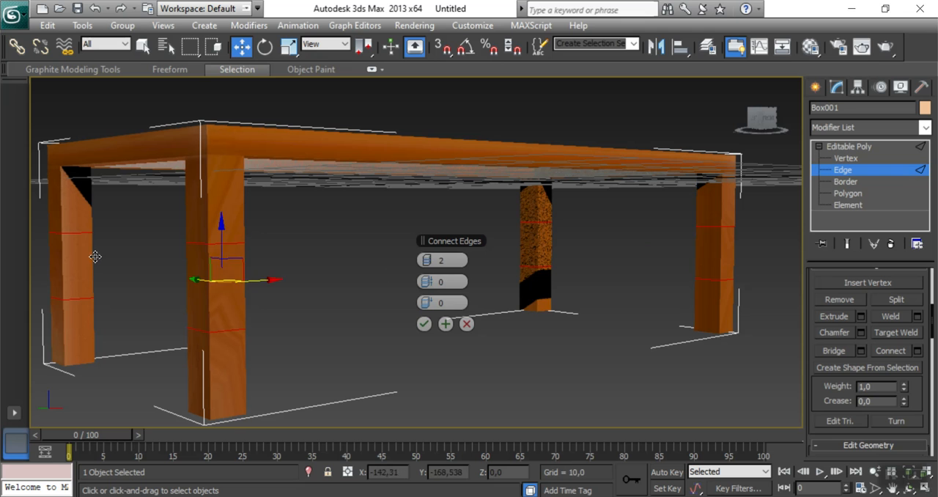
{"action": "left_click", "coordinate": [422, 261]}
{"action": "left_click", "coordinate": [432, 261]}
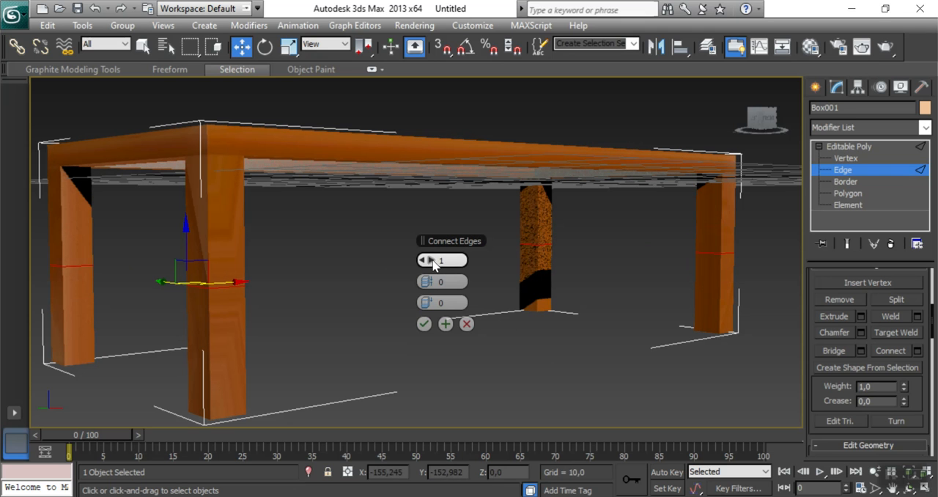
{"action": "left_click", "coordinate": [426, 325]}
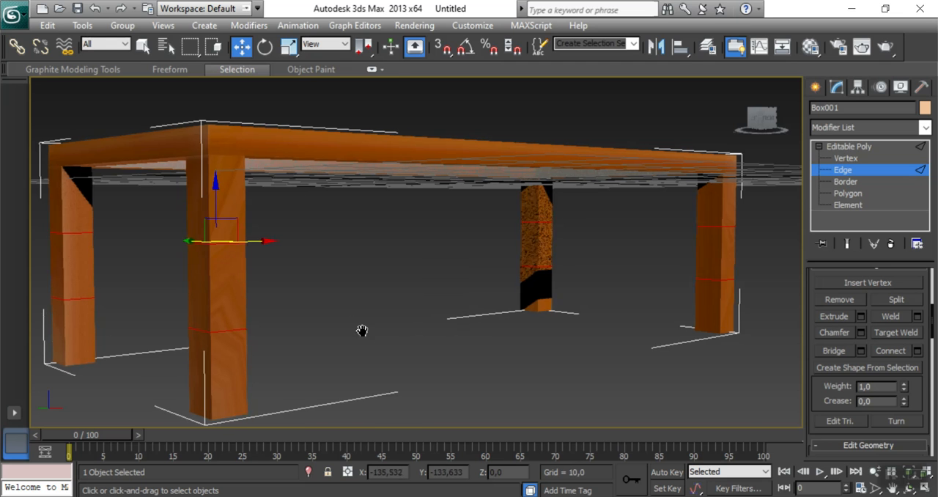
{"action": "middle_click_drag", "start_coordinate": [362, 329], "coordinate": [402, 348]}
{"action": "left_click", "coordinate": [117, 279]}
{"action": "left_click", "coordinate": [850, 182]}
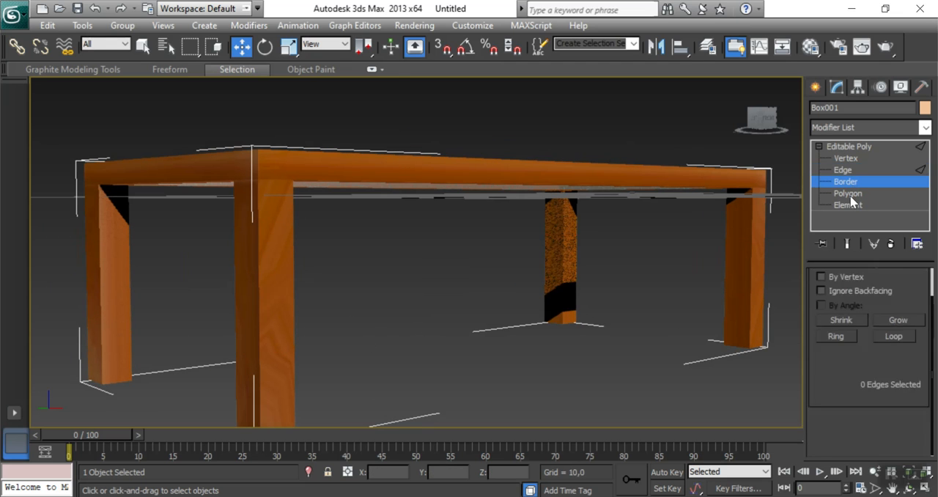
{"action": "left_click", "coordinate": [850, 194]}
{"action": "left_click", "coordinate": [115, 294]}
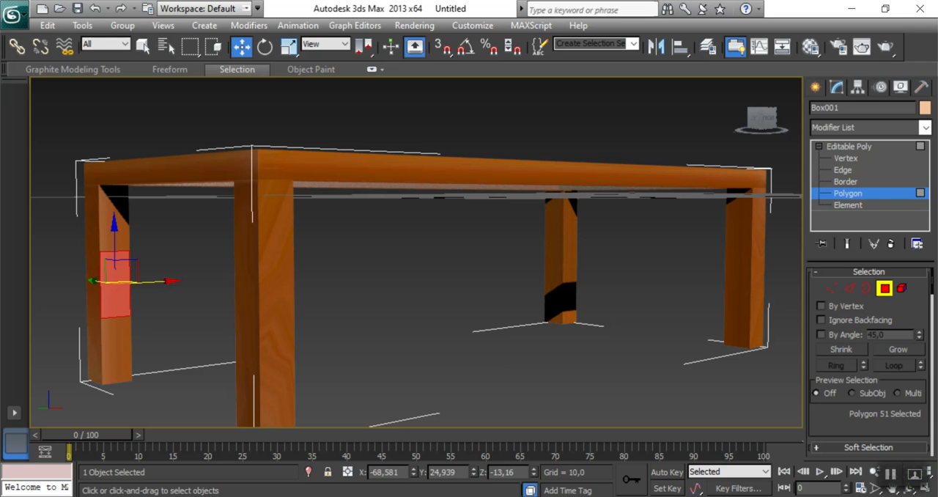
Deselect the polygon, select the vertices of the new segments on all four legs in the Front view, and move them slightly down.
{"action": "key", "text": "alt+w"}
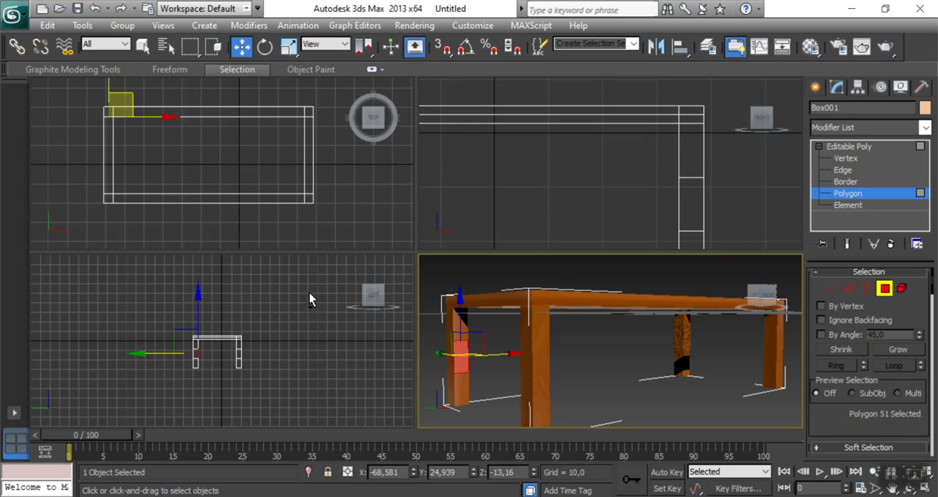
{"action": "middle_click_drag", "start_coordinate": [489, 211], "coordinate": [571, 190]}
{"action": "scroll", "coordinate": [571, 187], "scroll_direction": "down", "scroll_amount": 4}
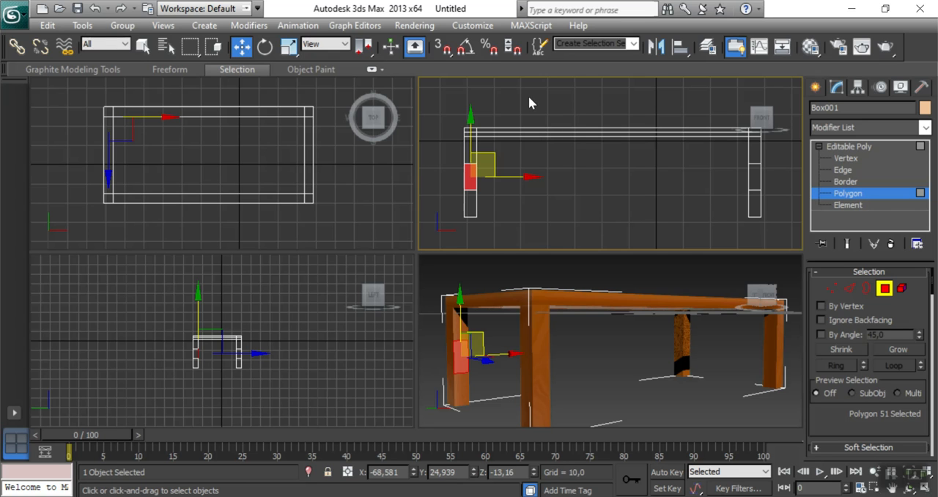
{"action": "left_click", "coordinate": [575, 212]}
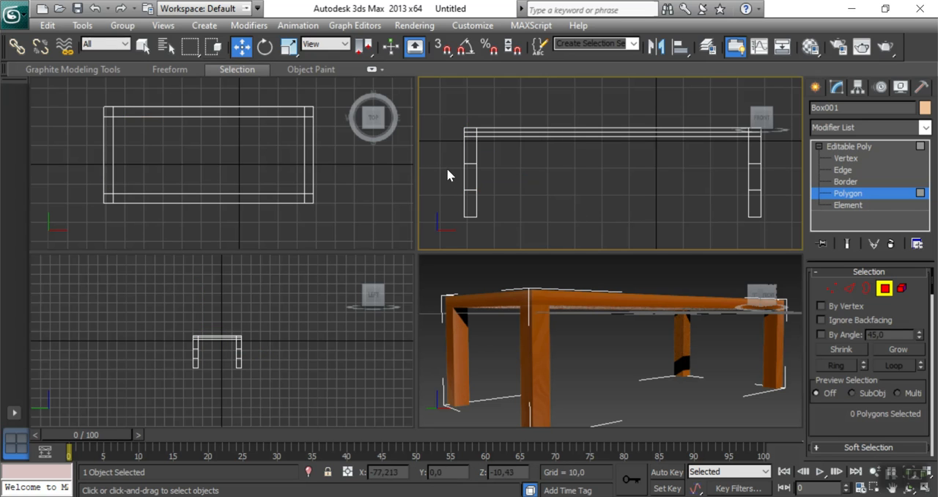
{"action": "left_click", "coordinate": [846, 158]}
{"action": "left_click_drag", "start_coordinate": [443, 164], "coordinate": [791, 202]}
{"action": "left_click_drag", "start_coordinate": [614, 135], "coordinate": [614, 149]}
Scale the selected leg vertices vertically to 34 percent to narrow the middle segments.
{"action": "left_click", "coordinate": [289, 47]}
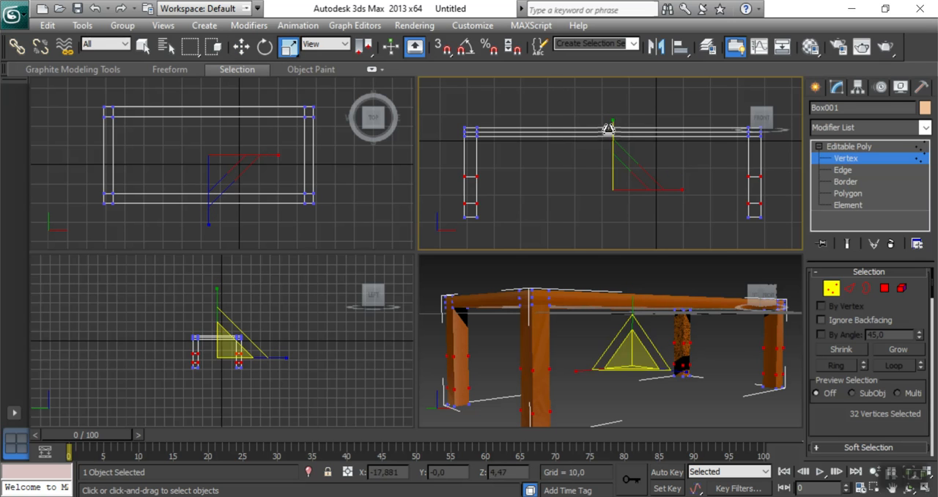
{"action": "left_click_drag", "start_coordinate": [611, 151], "coordinate": [609, 227]}
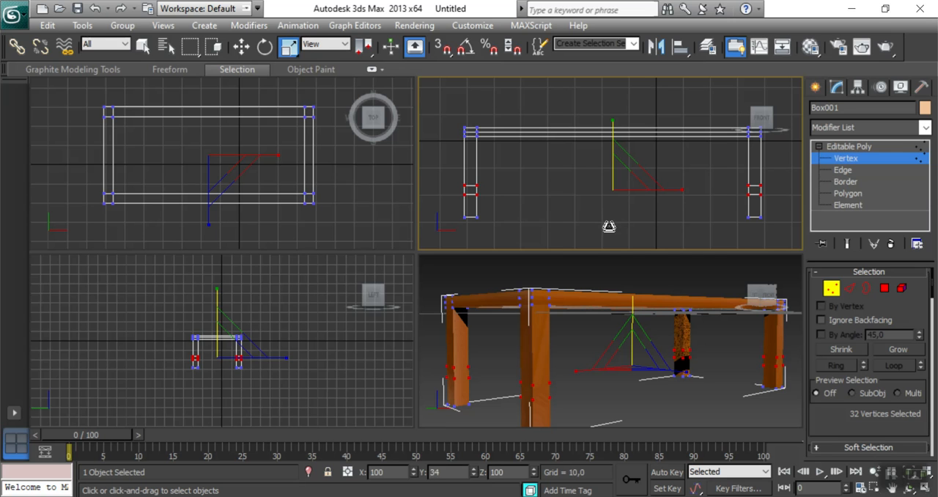
{"action": "key", "text": "w"}
{"action": "right_click", "coordinate": [585, 385]}
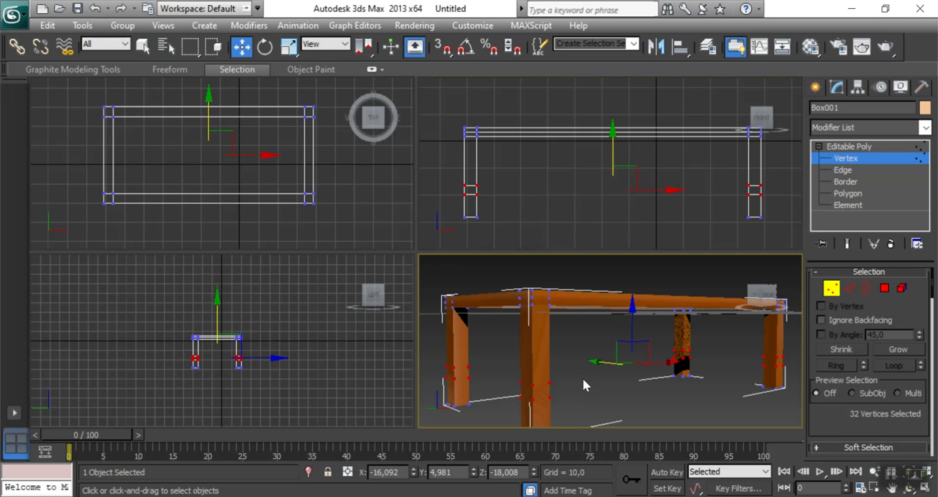
{"action": "middle_click_drag", "start_coordinate": [585, 385], "coordinate": [583, 376], "text": "alt"}
Select the narrow inner polygons on all four legs that face each other across the table's short ends.
{"action": "left_click", "coordinate": [849, 194]}
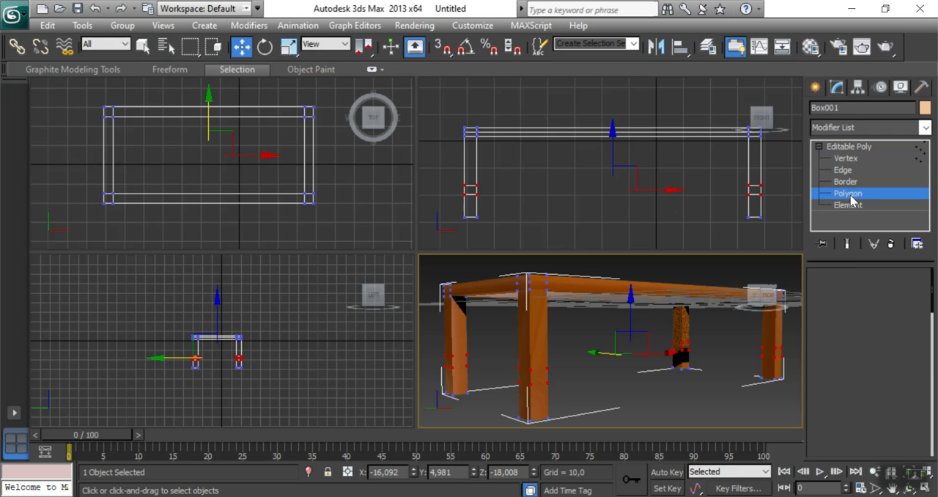
{"action": "right_click", "coordinate": [535, 206]}
{"action": "right_click", "coordinate": [456, 358]}
{"action": "left_click", "coordinate": [456, 359]}
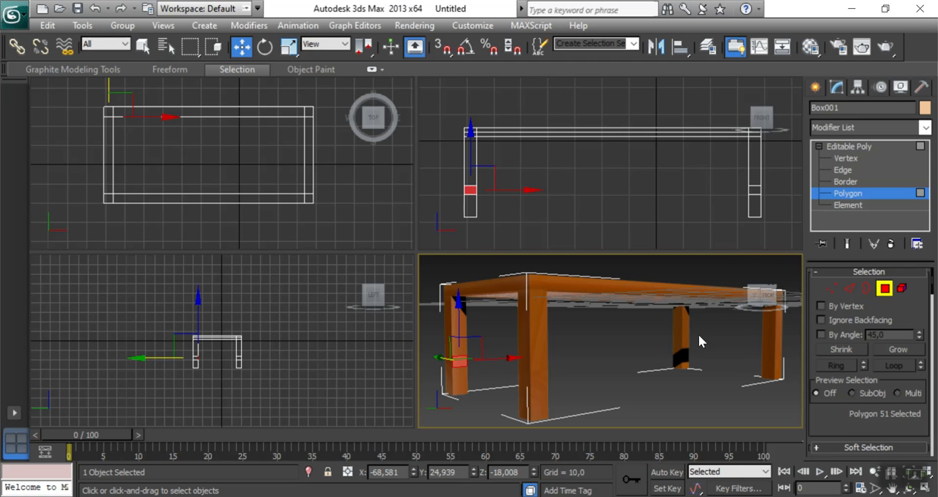
{"action": "left_click", "coordinate": [680, 344], "text": "ctrl"}
{"action": "left_click_drag", "start_coordinate": [753, 297], "coordinate": [766, 307]}
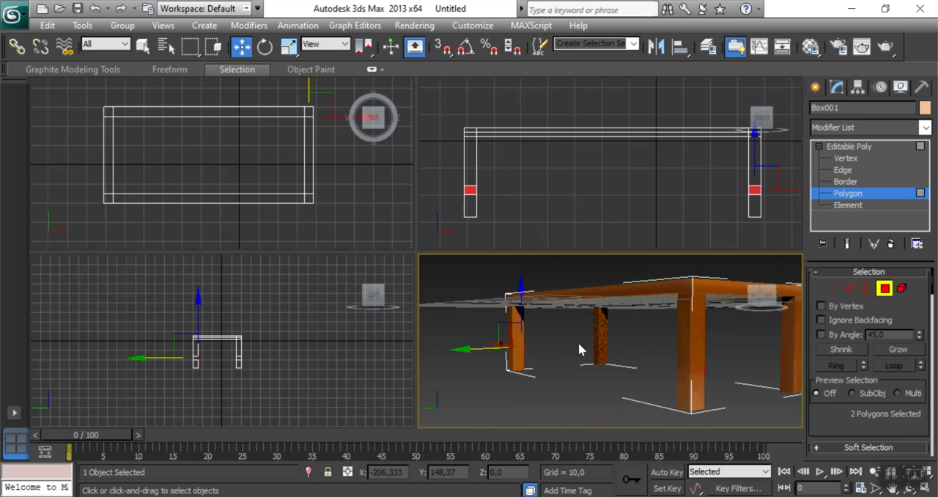
{"action": "middle_click_drag", "start_coordinate": [597, 348], "coordinate": [555, 329], "text": "alt"}
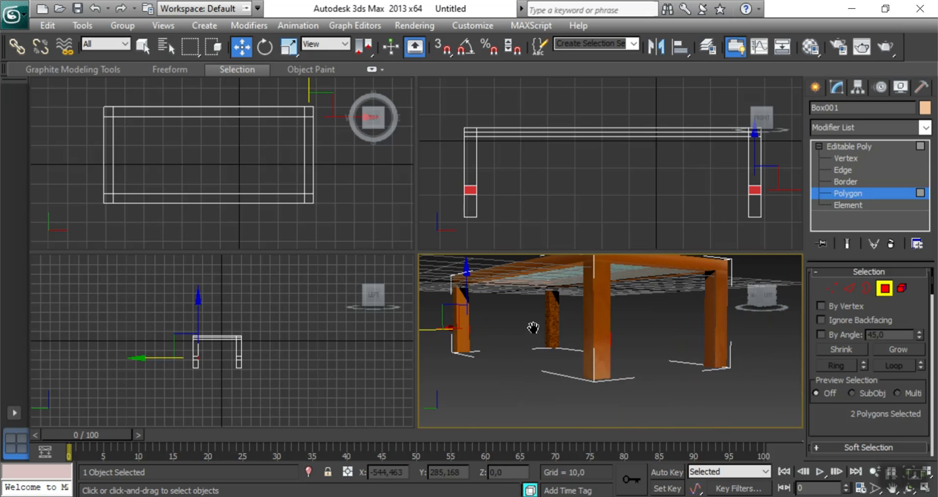
{"action": "left_click", "coordinate": [708, 336], "text": "ctrl"}
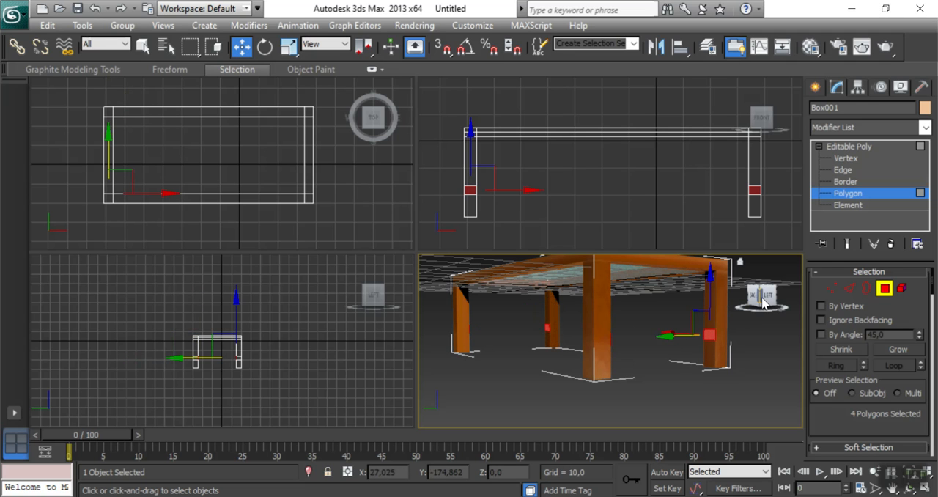
Bridge the four selected leg polygons with 1 segment to form a crossbar at each short end.
{"action": "mouse_move", "coordinate": [766, 302]}
{"action": "left_mouse_down"}
{"action": "mouse_move", "coordinate": [754, 330]}
{"action": "mouse_move", "coordinate": [742, 292]}
{"action": "mouse_move", "coordinate": [746, 310]}
{"action": "mouse_move", "coordinate": [755, 309]}
{"action": "left_mouse_up"}
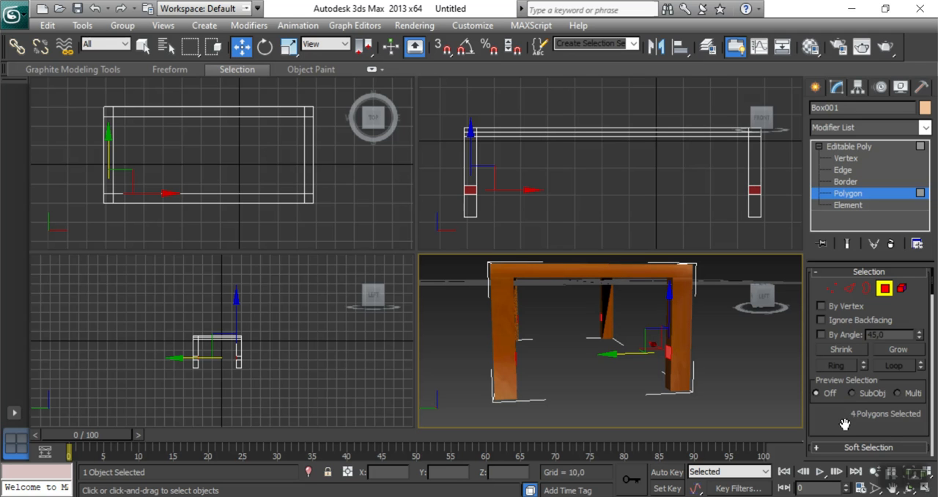
{"action": "scroll", "coordinate": [845, 424], "scroll_direction": "down", "scroll_amount": 5}
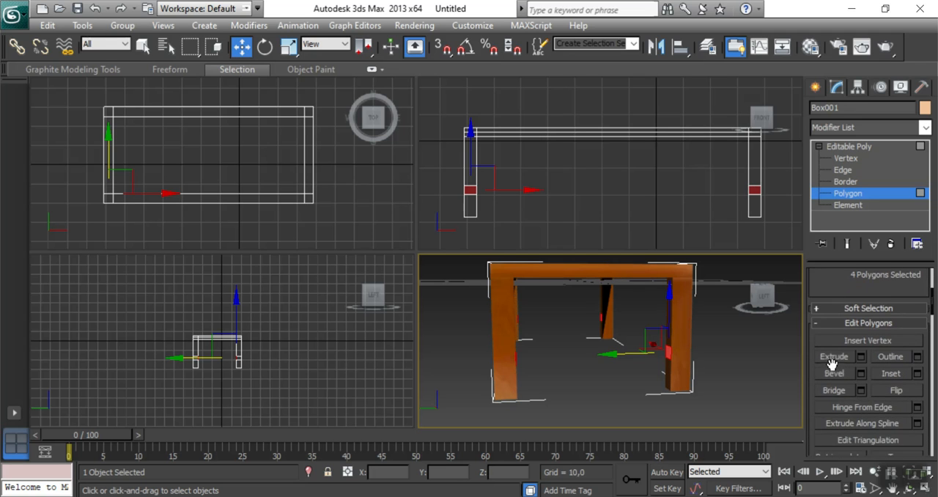
{"action": "left_click", "coordinate": [862, 390]}
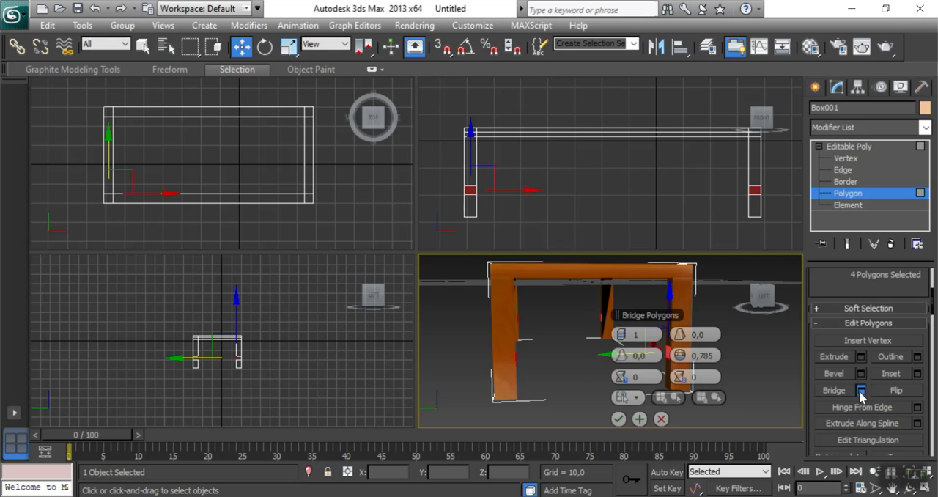
{"action": "left_click", "coordinate": [620, 419]}
{"action": "mouse_move", "coordinate": [767, 309]}
{"action": "left_mouse_down"}
{"action": "mouse_move", "coordinate": [764, 358]}
{"action": "mouse_move", "coordinate": [762, 306]}
{"action": "left_mouse_up"}
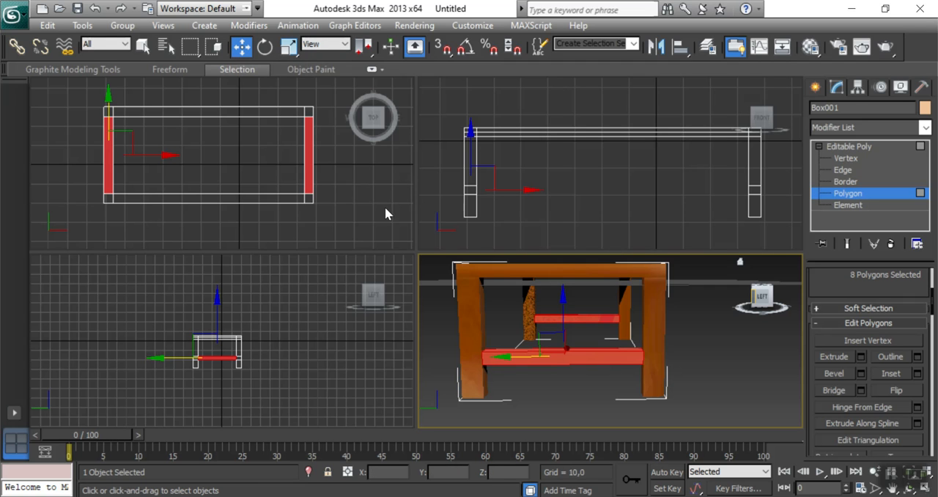
Leave the Polygon level, deselect the table and examine the new crossbars from several angles.
{"action": "left_click", "coordinate": [850, 148]}
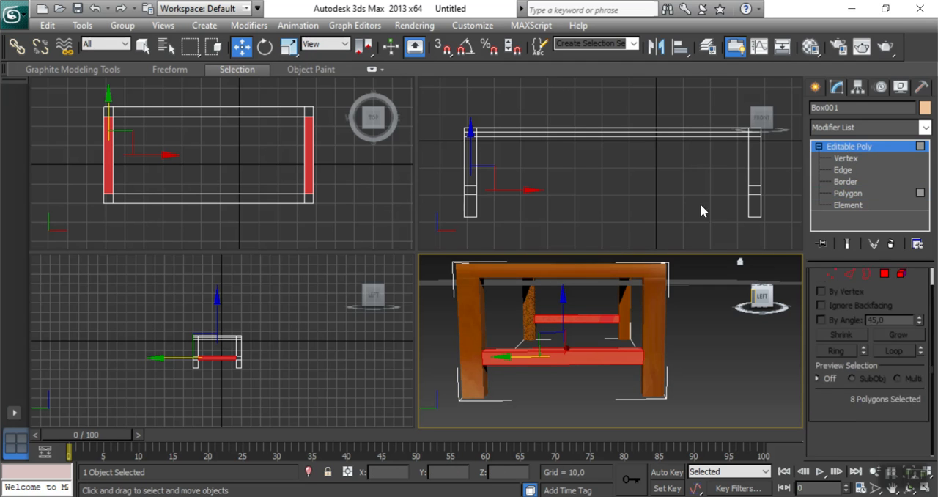
{"action": "left_click", "coordinate": [716, 351]}
{"action": "left_click_drag", "start_coordinate": [761, 303], "coordinate": [740, 307]}
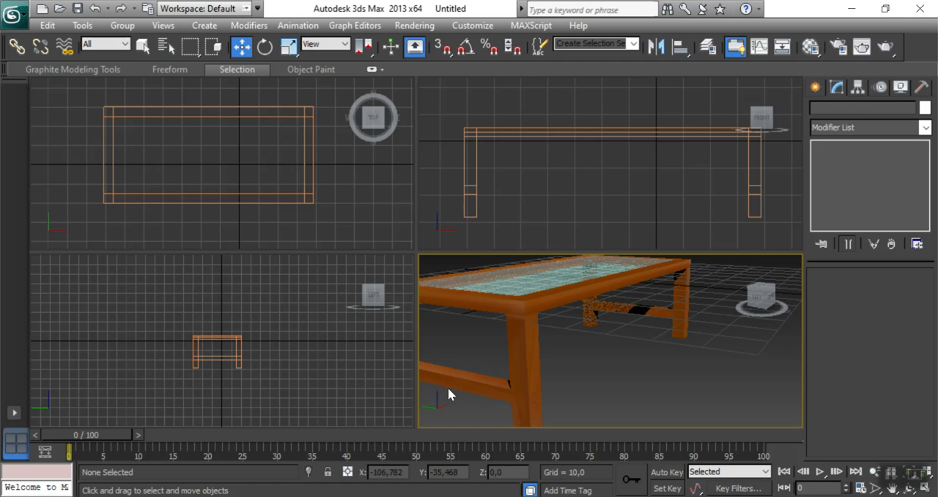
{"action": "middle_click_drag", "start_coordinate": [636, 369], "coordinate": [670, 351]}
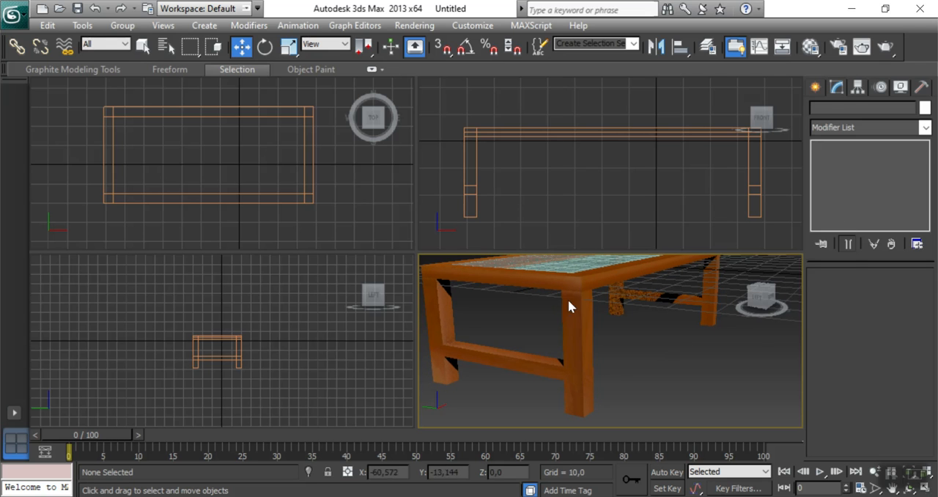
Select the lengthwise edges of both crossbars at the Edge level of the table.
{"action": "left_click", "coordinate": [509, 364]}
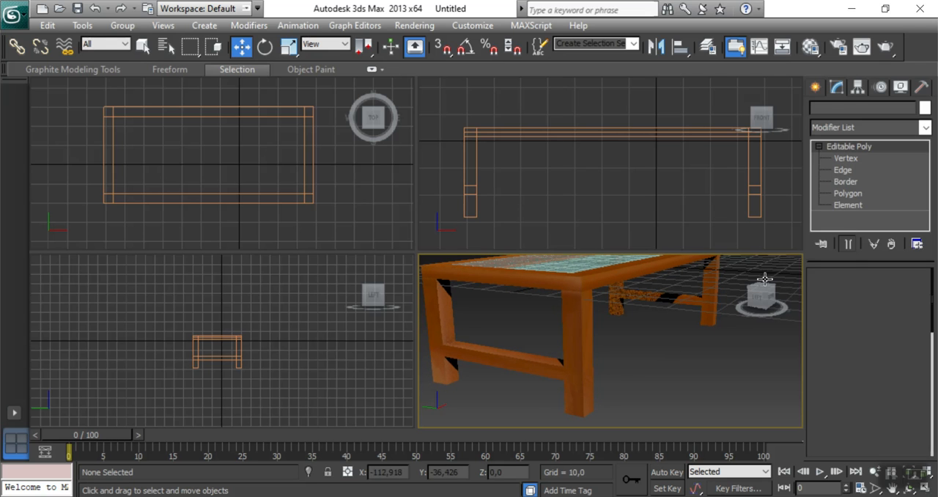
{"action": "left_click", "coordinate": [845, 173]}
{"action": "left_click_drag", "start_coordinate": [501, 336], "coordinate": [512, 381]}
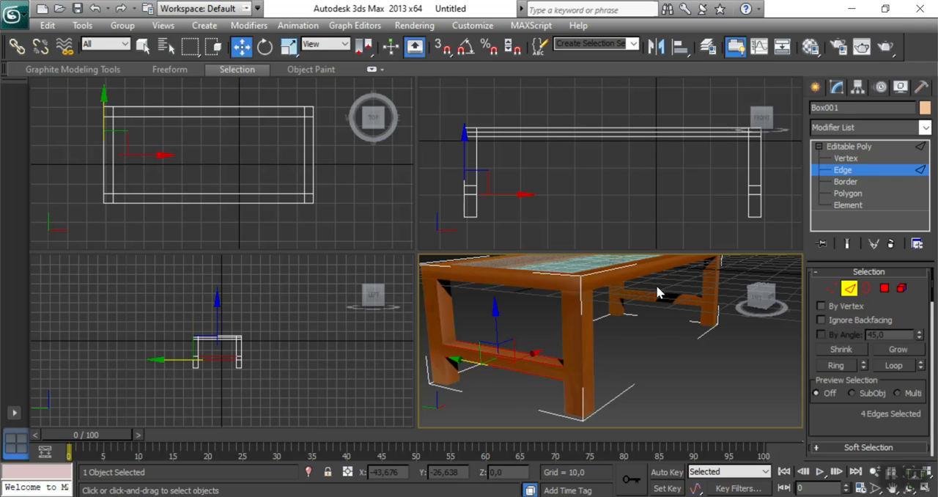
{"action": "left_click_drag", "start_coordinate": [667, 312], "coordinate": [667, 316]}
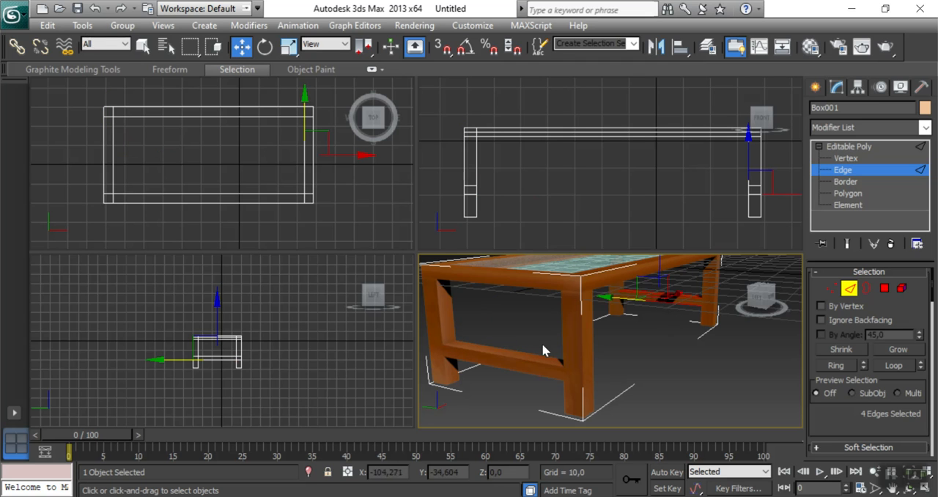
{"action": "left_click_drag", "start_coordinate": [487, 330], "coordinate": [513, 373]}
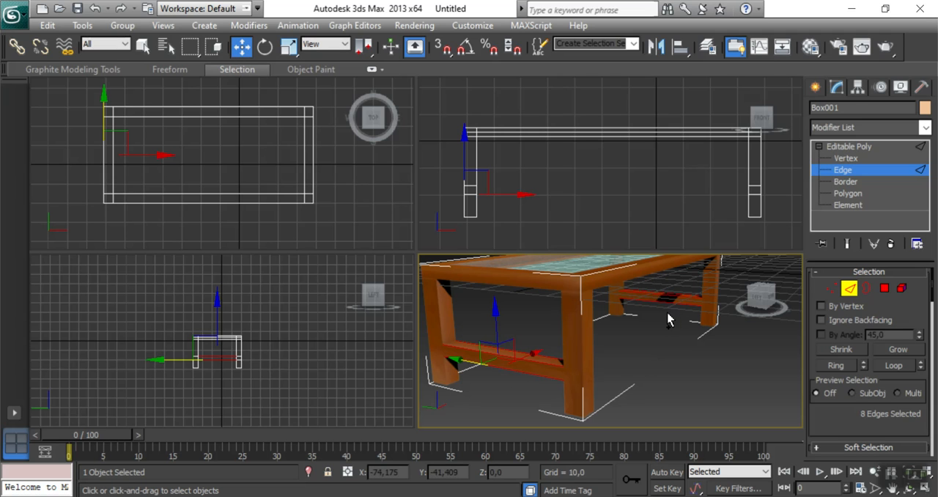
Connect the selected crossbar edges with 2 segments.
{"action": "left_click_drag", "start_coordinate": [867, 414], "coordinate": [849, 301]}
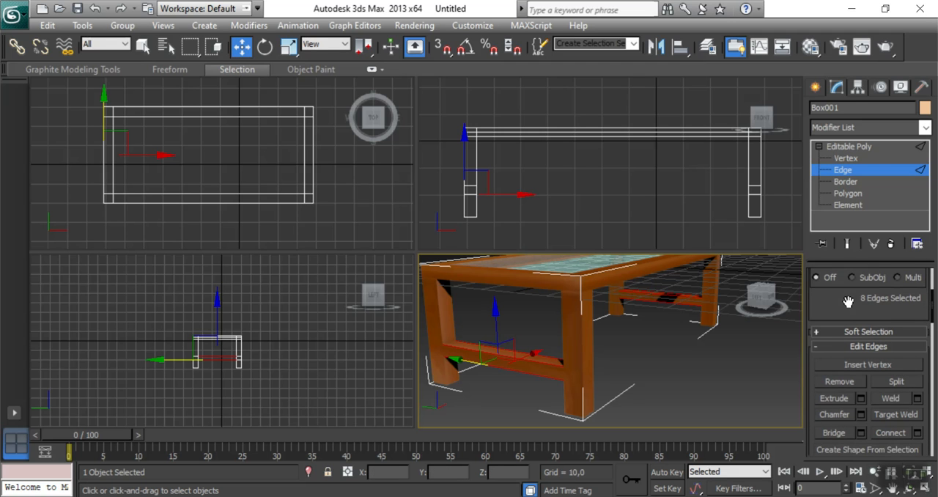
{"action": "left_click", "coordinate": [918, 433]}
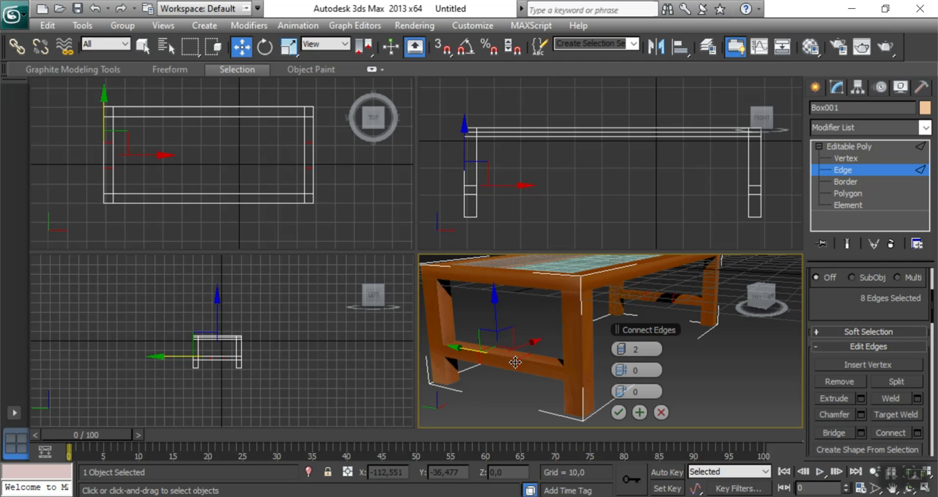
{"action": "left_click", "coordinate": [618, 413]}
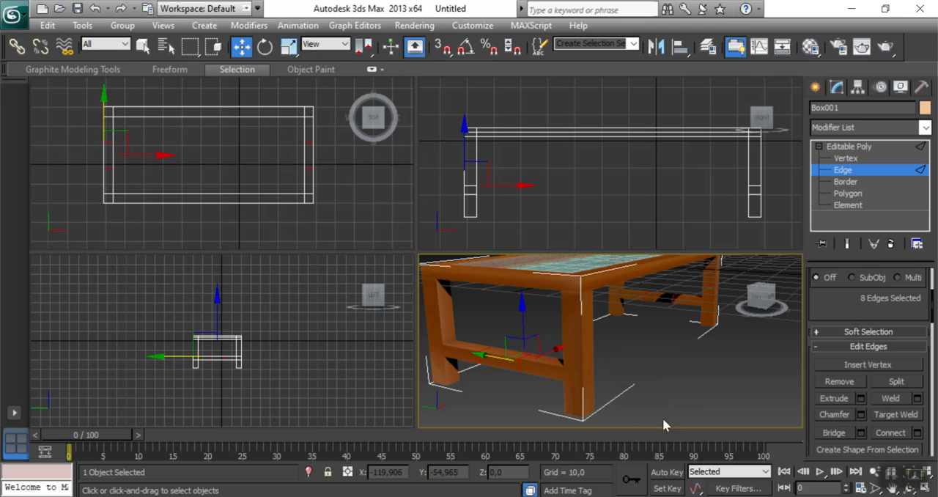
Select the middle inner polygons of both crossbars that face each other along the table's length.
{"action": "left_click", "coordinate": [682, 302]}
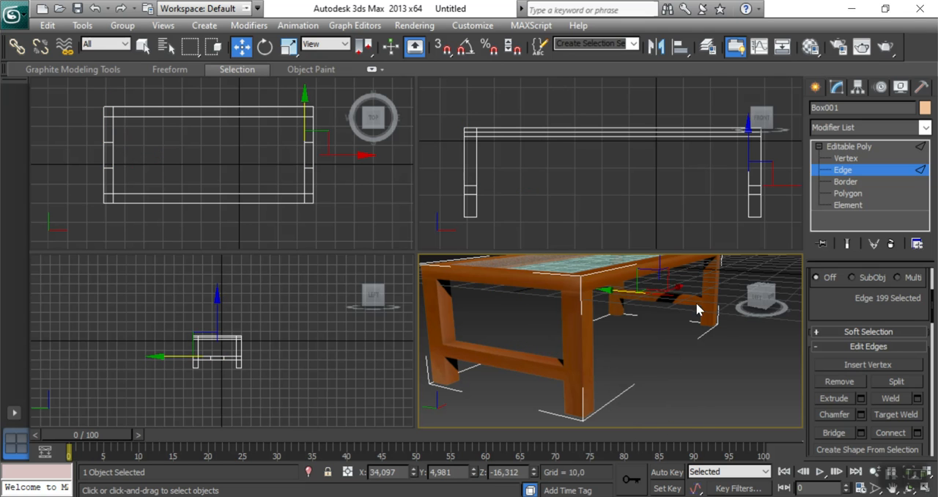
{"action": "left_click", "coordinate": [844, 195]}
{"action": "left_click", "coordinate": [654, 296]}
{"action": "left_click", "coordinate": [674, 364]}
{"action": "left_click", "coordinate": [658, 297]}
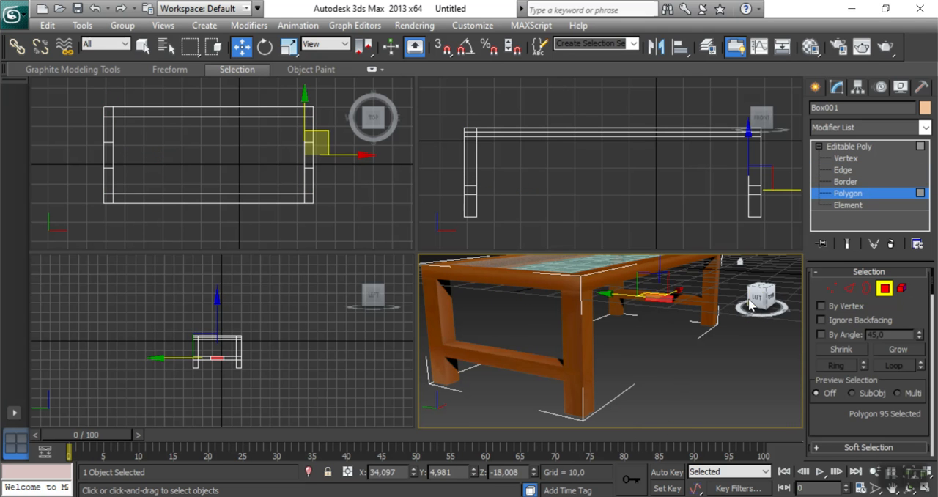
{"action": "left_click_drag", "start_coordinate": [760, 299], "coordinate": [720, 300]}
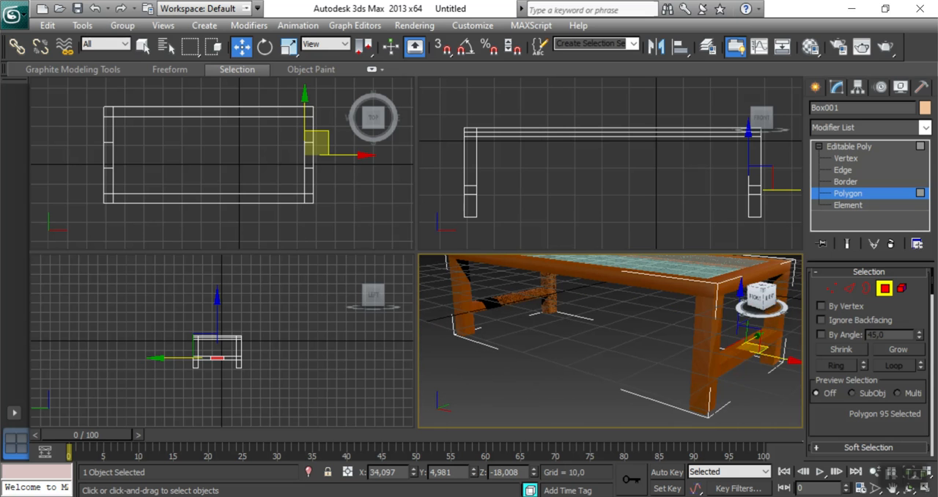
{"action": "left_click", "coordinate": [516, 298], "text": "ctrl"}
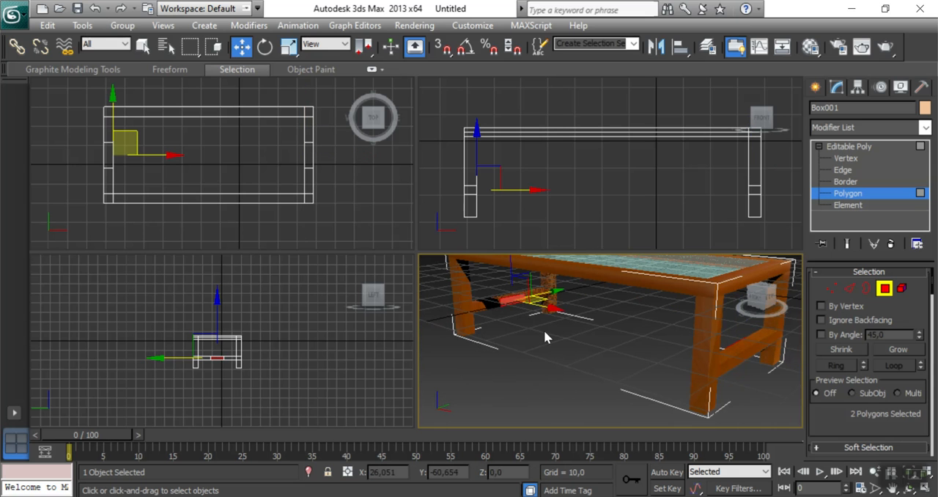
Bridge the two selected crossbar polygons with 1 segment to form a lower board along the table's length.
{"action": "scroll", "coordinate": [852, 393], "scroll_direction": "down", "scroll_amount": 5}
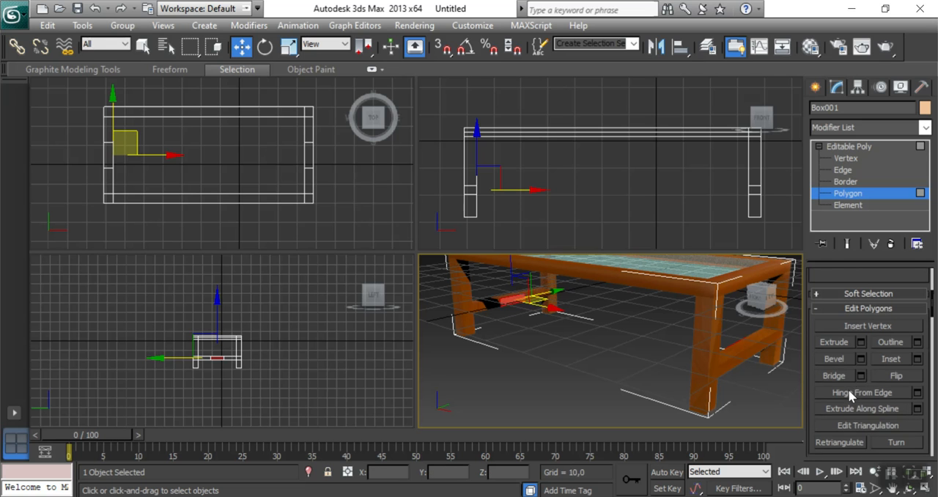
{"action": "left_click", "coordinate": [862, 375]}
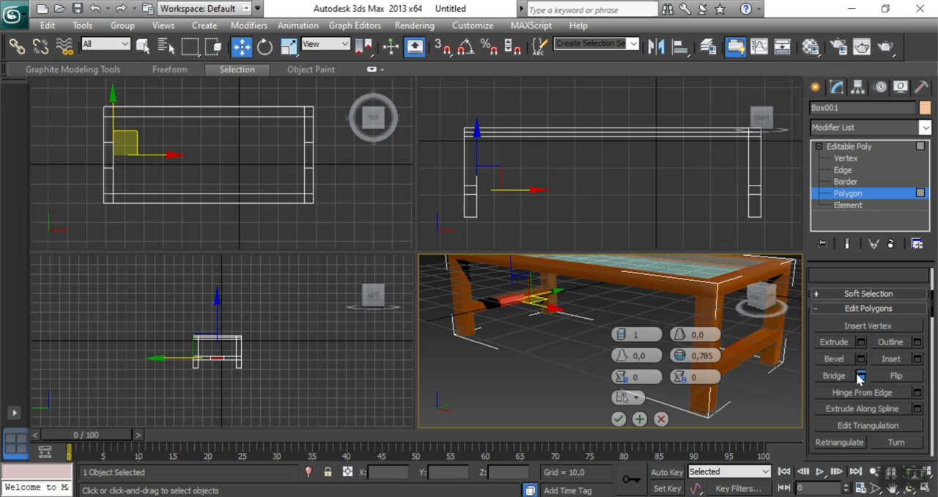
{"action": "left_click", "coordinate": [618, 418]}
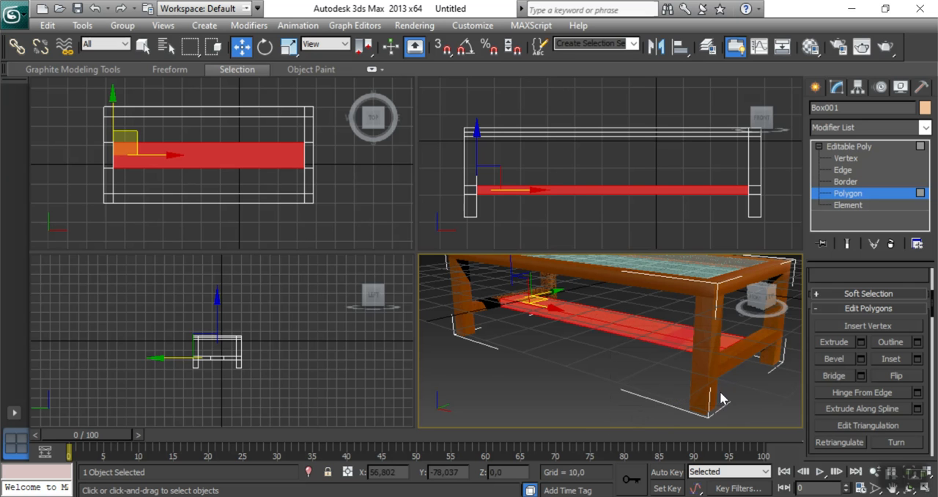
{"action": "mouse_move", "coordinate": [763, 300]}
{"action": "left_mouse_down"}
{"action": "mouse_move", "coordinate": [751, 290]}
{"action": "mouse_move", "coordinate": [763, 305]}
{"action": "left_mouse_up"}
Narrow the lower board by scaling its middle vertices along the table's width to about a third of their spacing.
{"action": "middle_click_drag", "start_coordinate": [336, 357], "coordinate": [289, 332]}
{"action": "scroll", "coordinate": [202, 332], "scroll_direction": "up", "scroll_amount": 2}
{"action": "scroll", "coordinate": [198, 334], "scroll_direction": "up", "scroll_amount": 3}
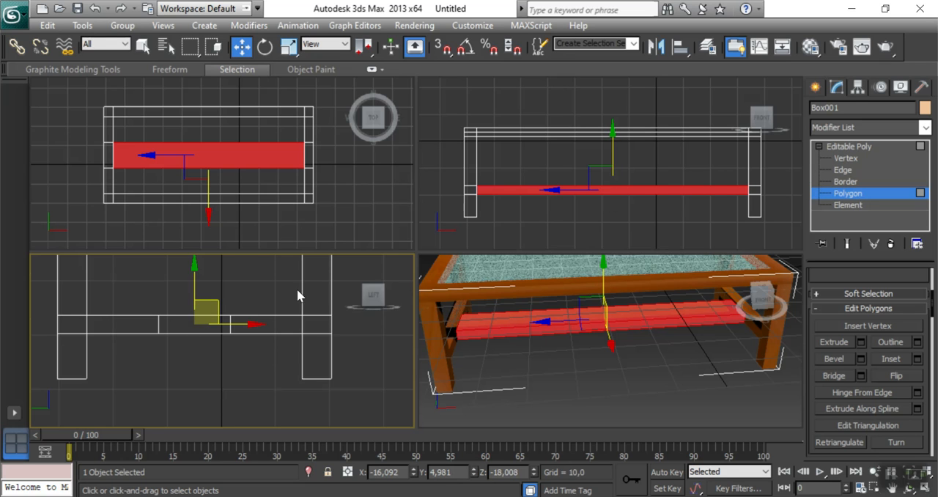
{"action": "left_click", "coordinate": [847, 159]}
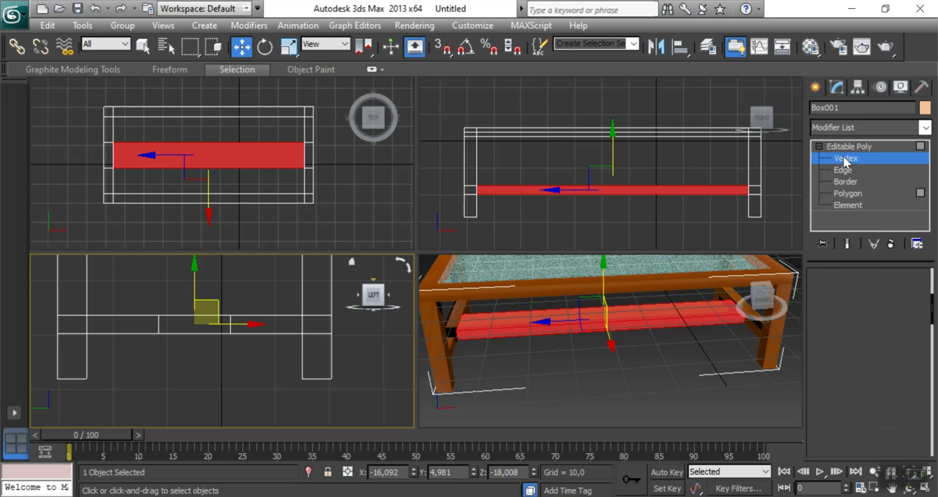
{"action": "left_click", "coordinate": [175, 347]}
{"action": "left_click_drag", "start_coordinate": [260, 375], "coordinate": [260, 375]}
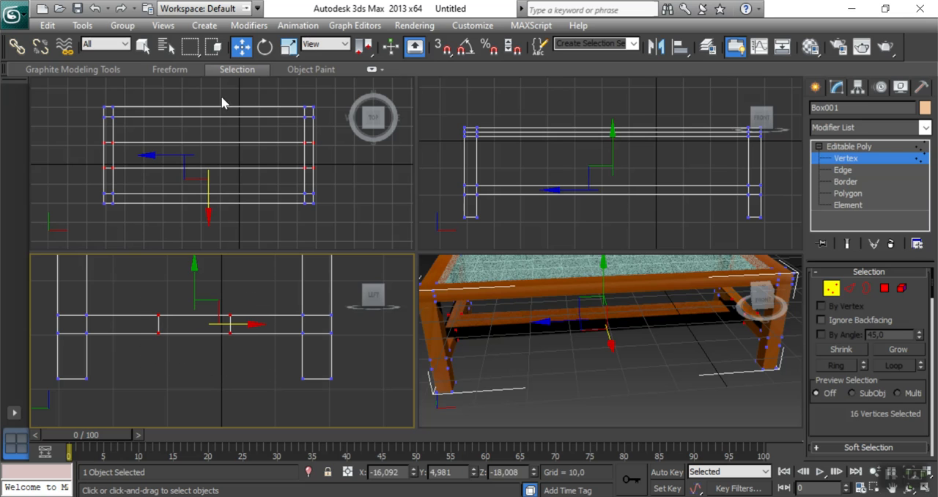
{"action": "left_click", "coordinate": [291, 47]}
{"action": "left_click_drag", "start_coordinate": [262, 327], "coordinate": [142, 325]}
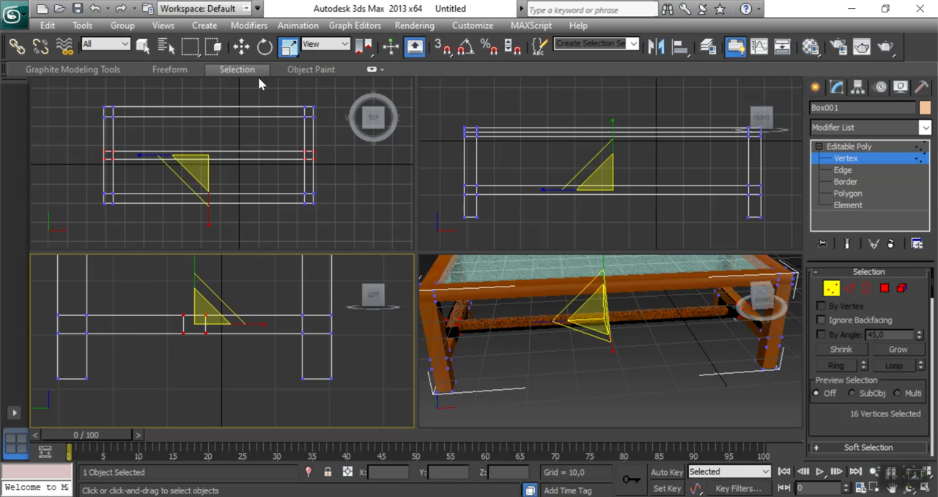
{"action": "left_click", "coordinate": [241, 47]}
{"action": "left_click", "coordinate": [643, 360]}
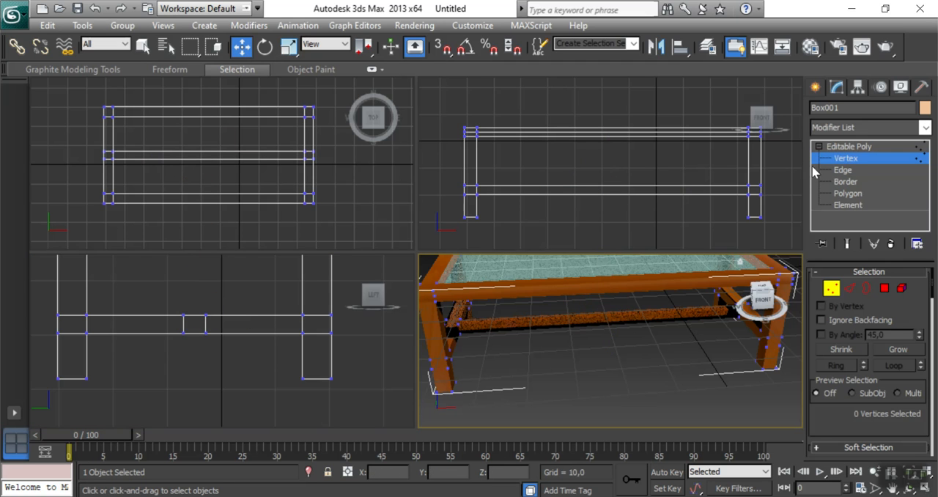
Leave the Vertex level and raise the whole table vertically to a Z position of about 29.
{"action": "left_click", "coordinate": [844, 158]}
{"action": "middle_click_drag", "start_coordinate": [627, 338], "coordinate": [654, 365], "text": "alt"}
{"action": "scroll", "coordinate": [654, 365], "scroll_direction": "down", "scroll_amount": 3}
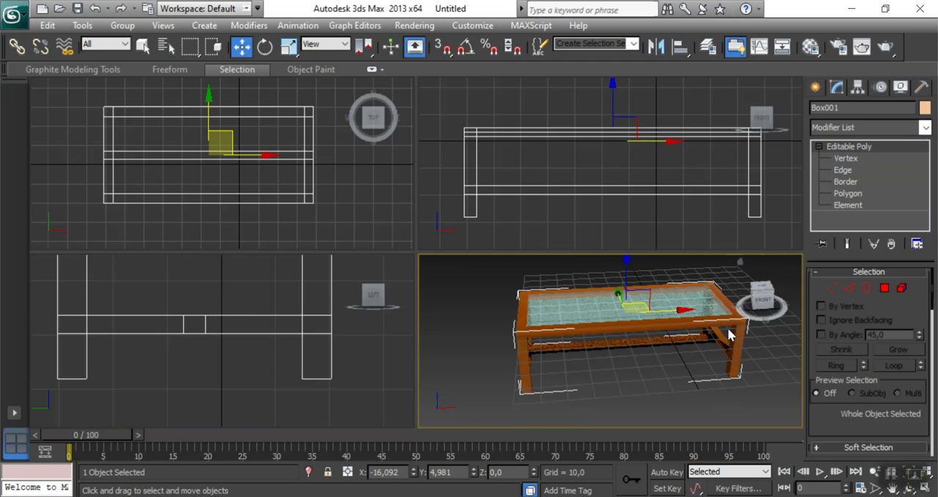
{"action": "left_click", "coordinate": [574, 183]}
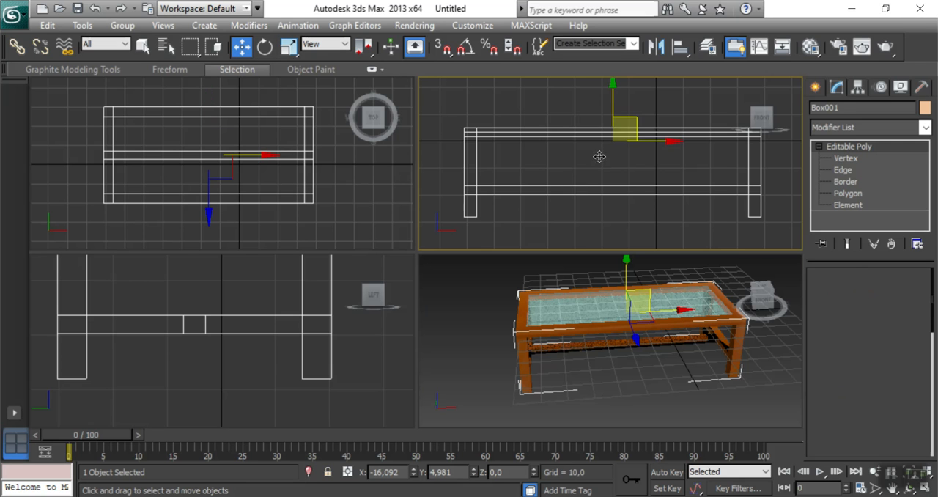
{"action": "scroll", "coordinate": [574, 182], "scroll_direction": "down", "scroll_amount": 3}
{"action": "left_click_drag", "start_coordinate": [612, 111], "coordinate": [609, 58]}
{"action": "middle_click_drag", "start_coordinate": [653, 370], "coordinate": [658, 423]}
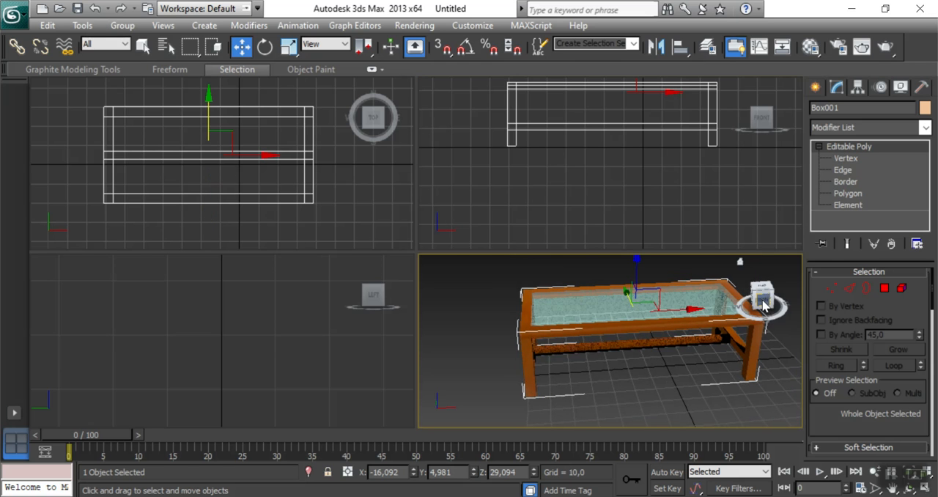
Orbit to view the table from above at an angle, render the perspective view, and close the rendered image.
{"action": "left_click_drag", "start_coordinate": [764, 300], "coordinate": [809, 302]}
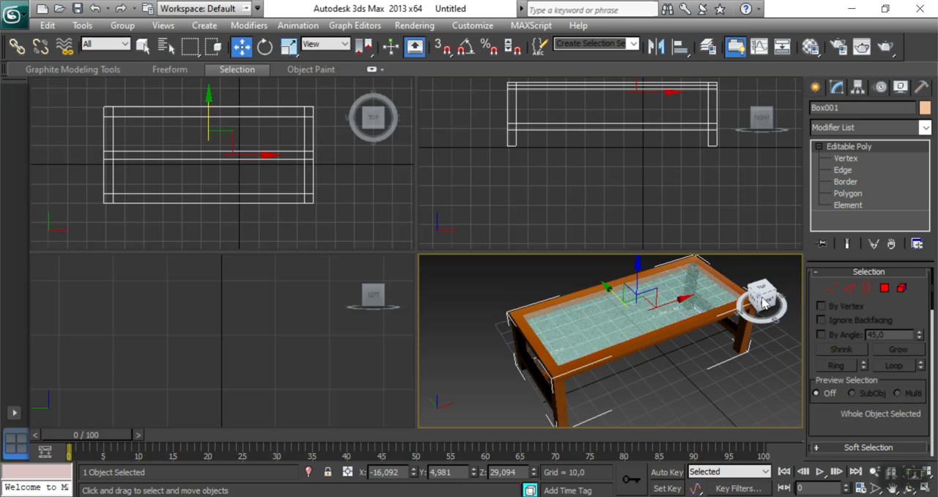
{"action": "left_click", "coordinate": [415, 25]}
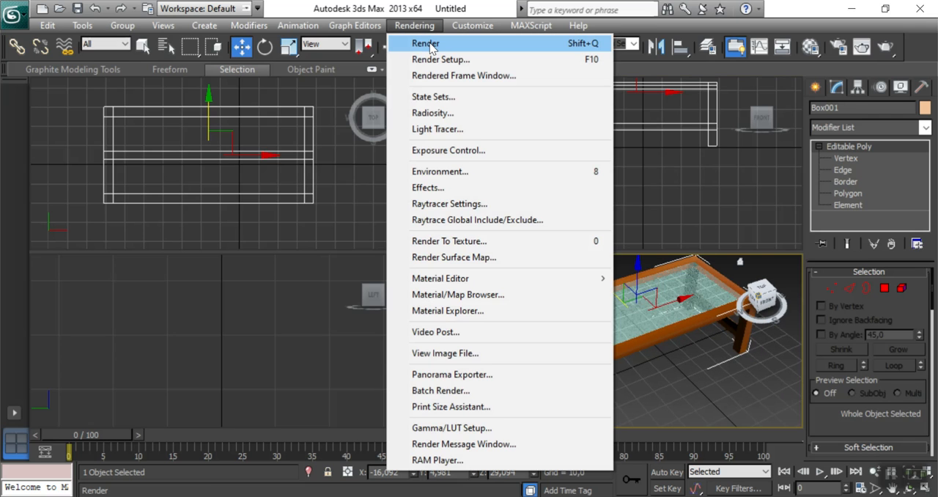
{"action": "left_click", "coordinate": [432, 44]}
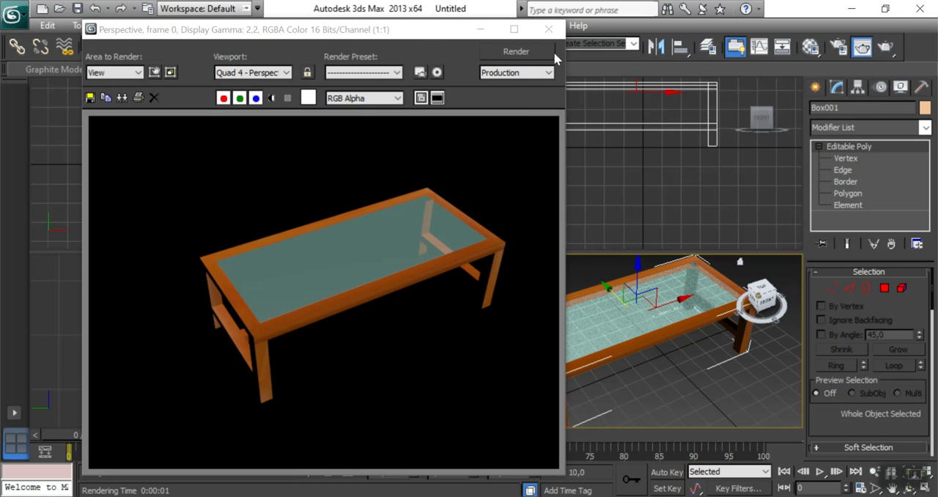
{"action": "left_click", "coordinate": [548, 30]}
{"action": "left_click", "coordinate": [711, 377]}
{"action": "mouse_move", "coordinate": [718, 374]}
{"action": "middle_mouse_down", "text": "alt"}
{"action": "mouse_move", "coordinate": [691, 379]}
{"action": "mouse_move", "coordinate": [702, 382]}
{"action": "middle_mouse_up", "text": "alt"}
{"action": "scroll", "coordinate": [620, 342], "scroll_direction": "down", "scroll_amount": 5}
{"action": "left_click", "coordinate": [619, 341]}
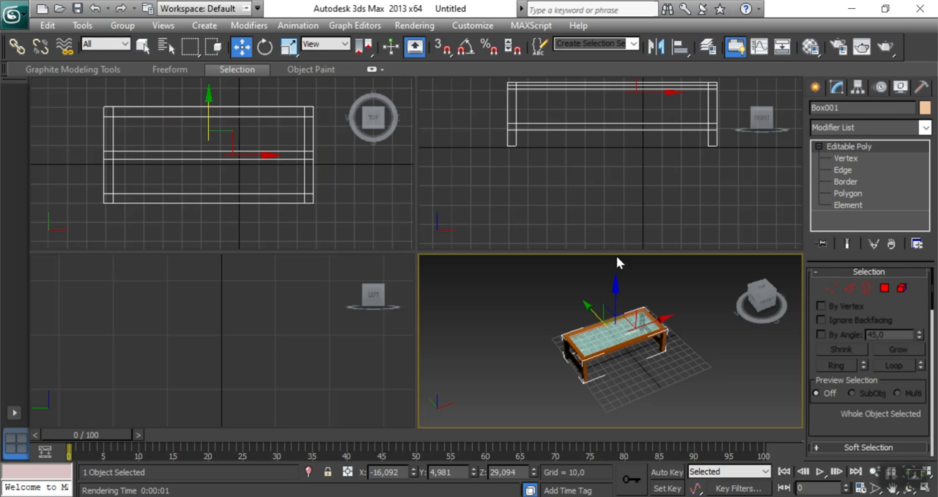
{"action": "left_click", "coordinate": [844, 157]}
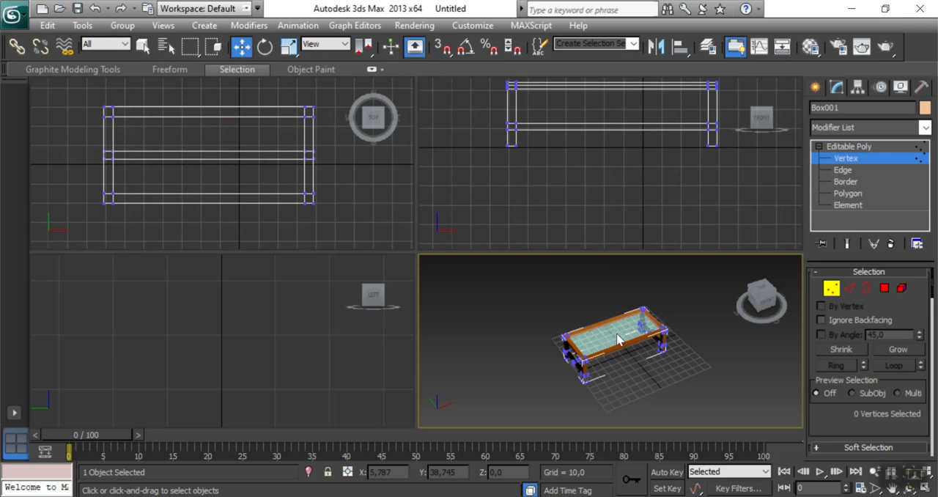
{"action": "left_click", "coordinate": [488, 195]}
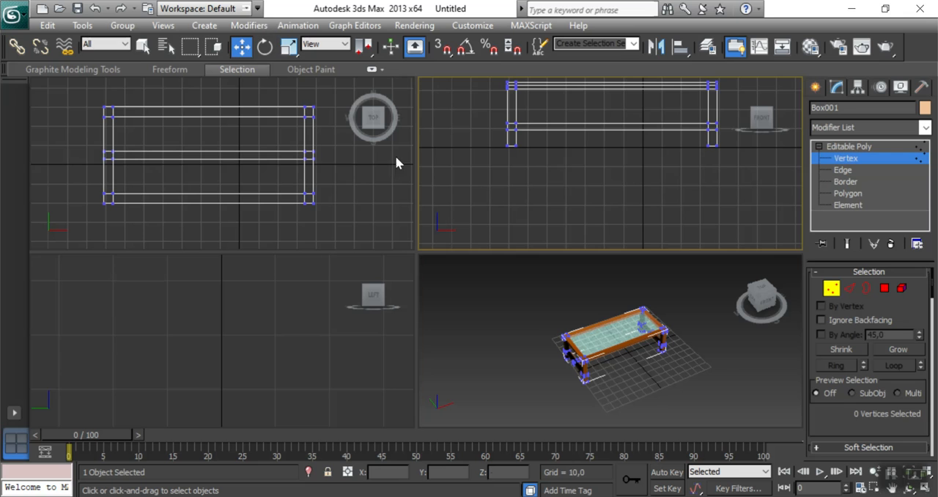
{"action": "left_click", "coordinate": [859, 146]}
{"action": "left_click", "coordinate": [819, 146]}
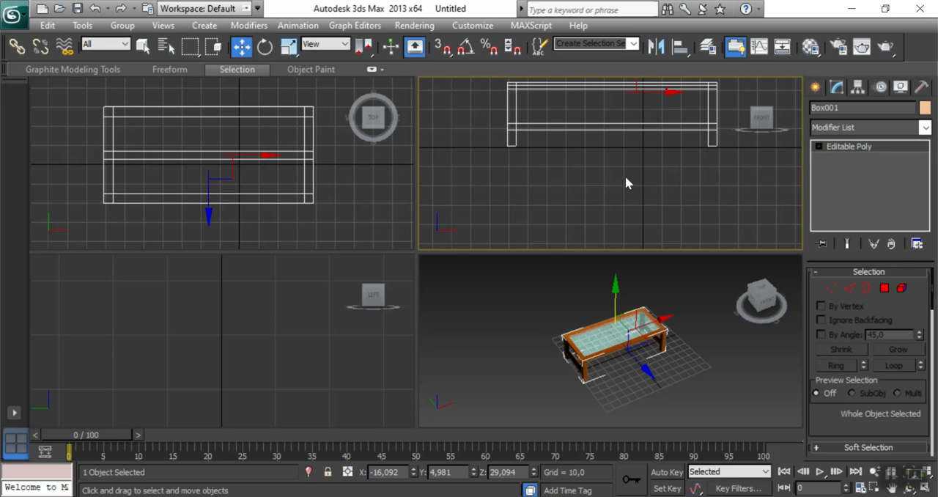
Shorten the table to about two thirds of its length by moving all vertices of one end's leg pair inward along X.
{"action": "middle_click_drag", "start_coordinate": [625, 184], "coordinate": [644, 218]}
{"action": "mouse_move", "coordinate": [640, 143]}
{"action": "left_mouse_down"}
{"action": "mouse_move", "coordinate": [667, 142]}
{"action": "mouse_move", "coordinate": [634, 143]}
{"action": "left_mouse_up"}
{"action": "right_click", "coordinate": [734, 398]}
{"action": "right_click", "coordinate": [624, 185]}
{"action": "left_click", "coordinate": [819, 146]}
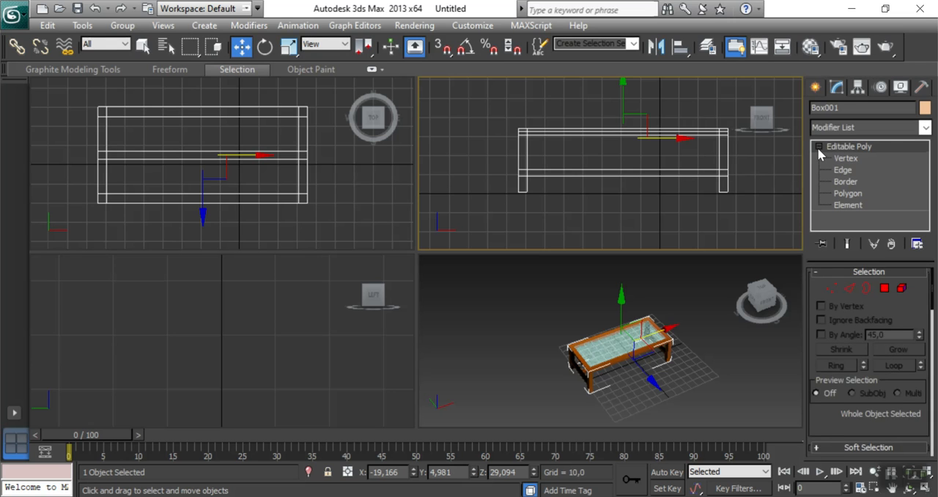
{"action": "key", "text": "1"}
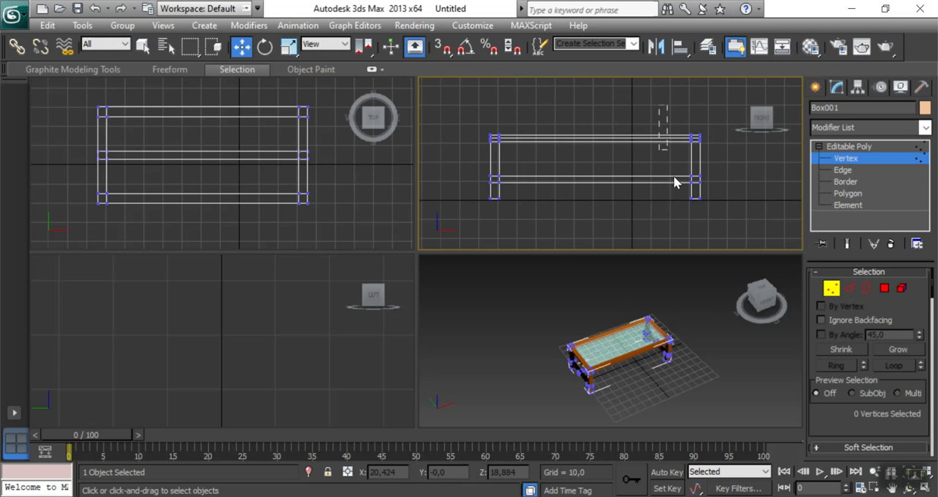
{"action": "left_click_drag", "start_coordinate": [728, 242], "coordinate": [729, 241]}
{"action": "left_click_drag", "start_coordinate": [742, 165], "coordinate": [676, 166]}
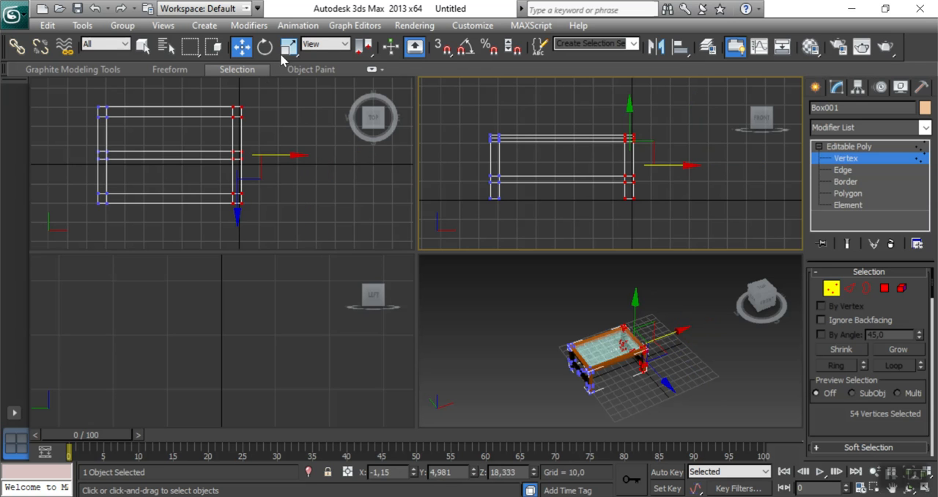
{"action": "left_click", "coordinate": [843, 146]}
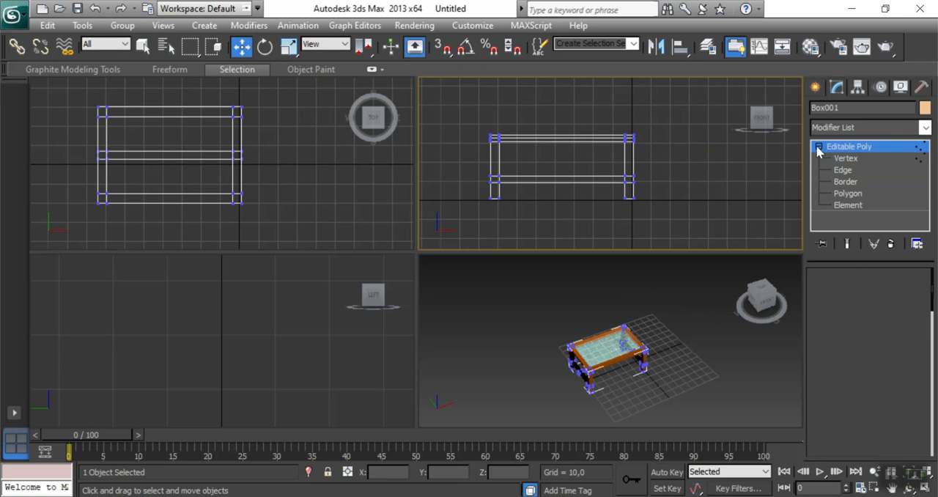
Move the whole table along X to about 108, clear of the home grid.
{"action": "middle_click_drag", "start_coordinate": [614, 206], "coordinate": [653, 226]}
{"action": "left_click_drag", "start_coordinate": [664, 166], "coordinate": [908, 186]}
{"action": "middle_click_drag", "start_coordinate": [193, 151], "coordinate": [145, 142]}
{"action": "middle_click_drag", "start_coordinate": [239, 357], "coordinate": [214, 342]}
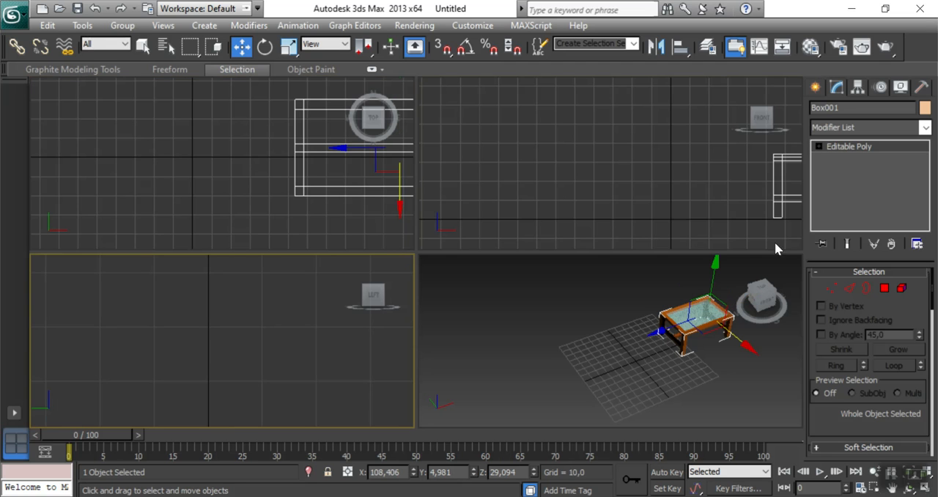
Create a flat box beside the table, about 39.8 long, 49.8 wide and 3.4 high, with 3 length, 3 width and 2 height segments.
{"action": "left_click", "coordinate": [815, 88]}
{"action": "left_click", "coordinate": [844, 183]}
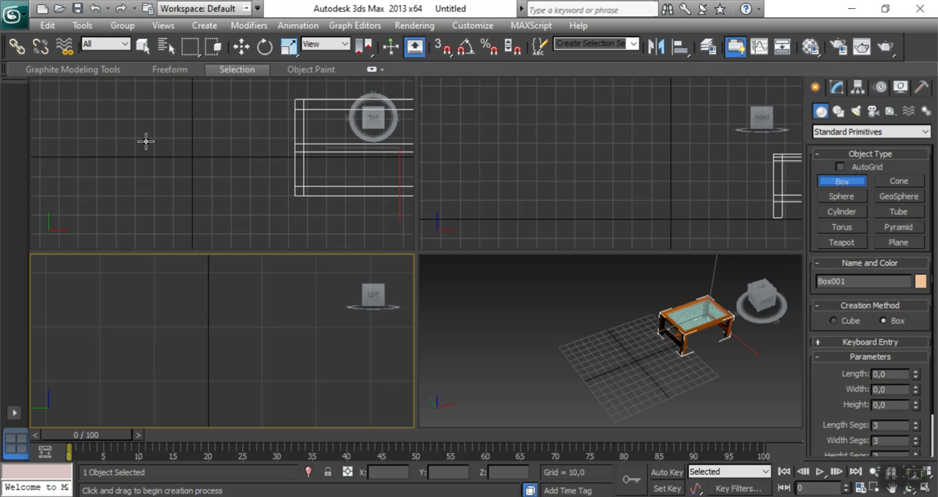
{"action": "left_click_drag", "start_coordinate": [137, 119], "coordinate": [230, 195]}
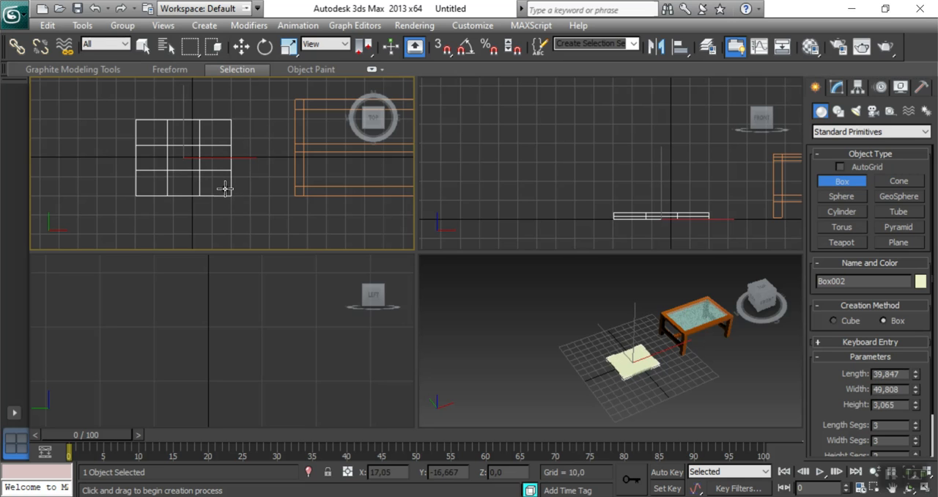
{"action": "left_click", "coordinate": [225, 190]}
{"action": "left_click", "coordinate": [241, 46]}
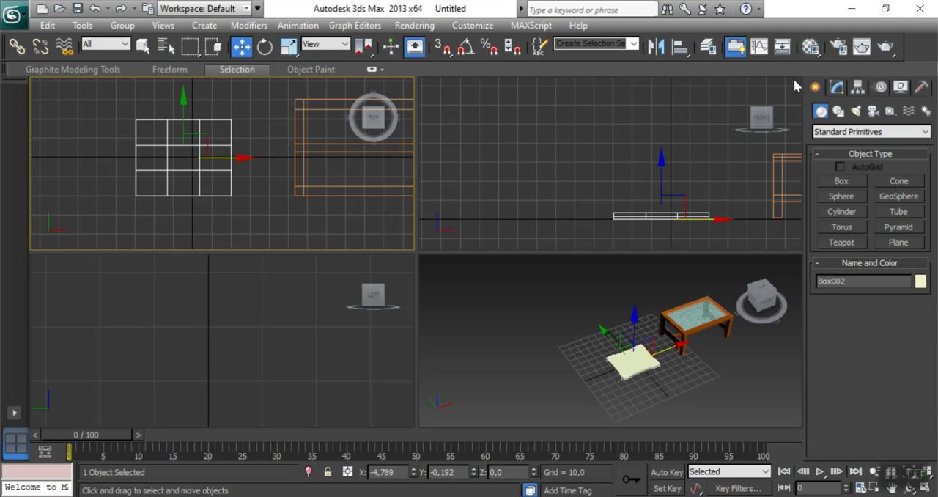
{"action": "left_click", "coordinate": [836, 88]}
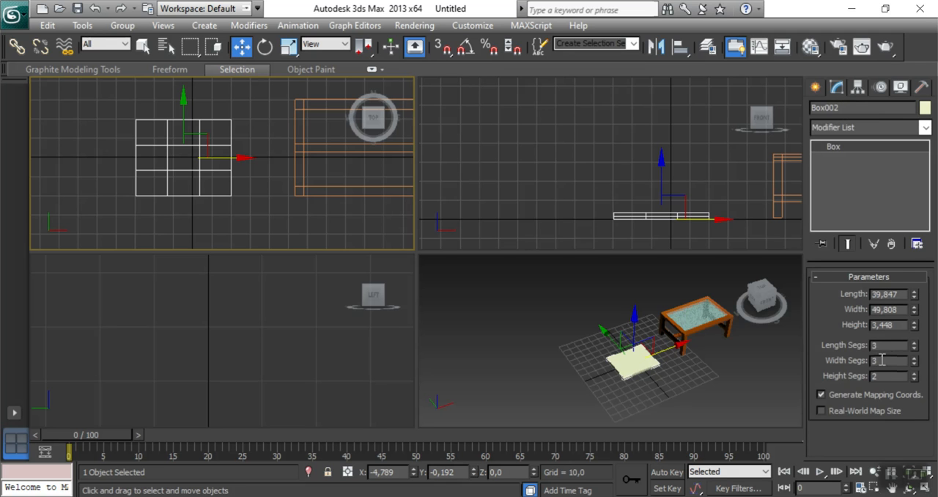
Reselect the new flat box and convert it to an Editable Poly.
{"action": "left_click", "coordinate": [261, 210]}
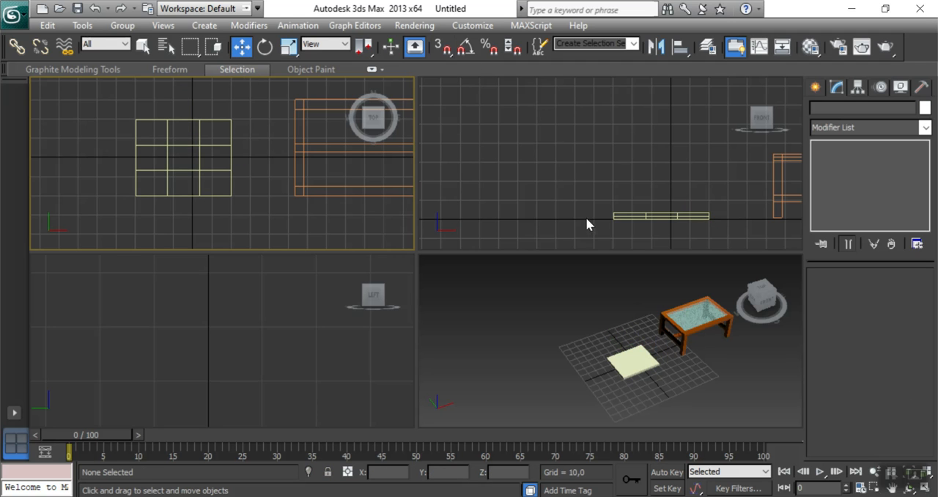
{"action": "left_click_drag", "start_coordinate": [195, 199], "coordinate": [217, 212]}
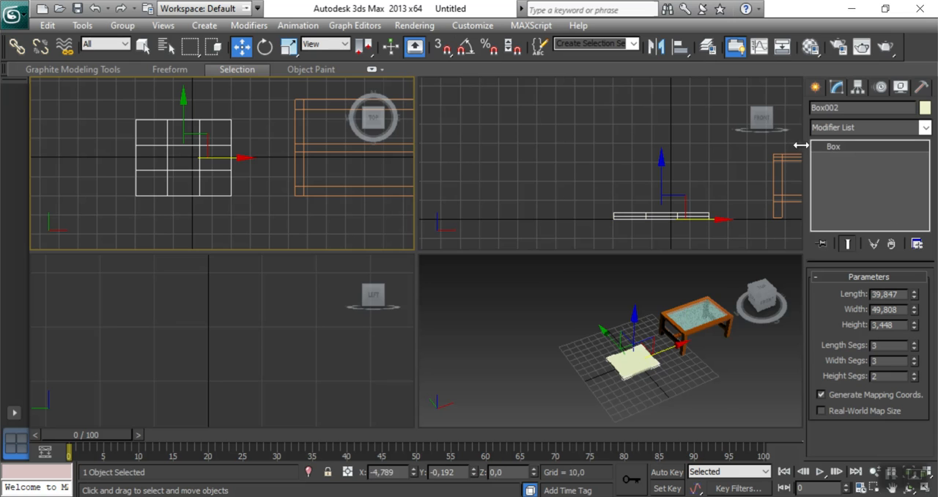
{"action": "right_click", "coordinate": [217, 148]}
{"action": "mouse_move", "coordinate": [311, 281]}
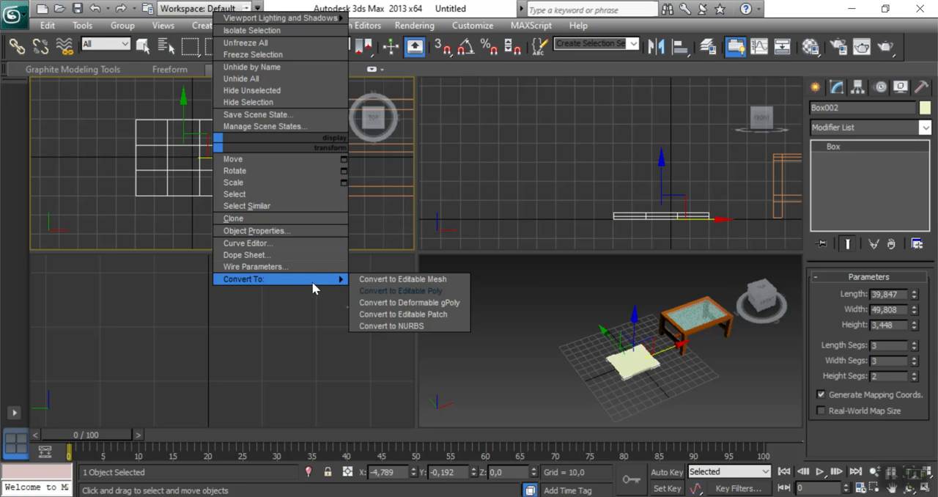
{"action": "left_click", "coordinate": [401, 290]}
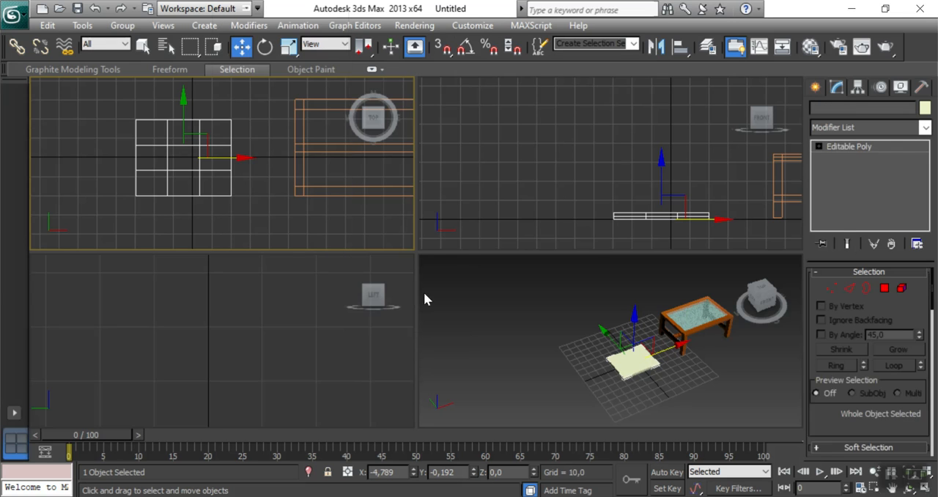
Select the two inner vertex columns of the flat box and scale them apart along X to about 249%, near the outer edges.
{"action": "left_click", "coordinate": [820, 147]}
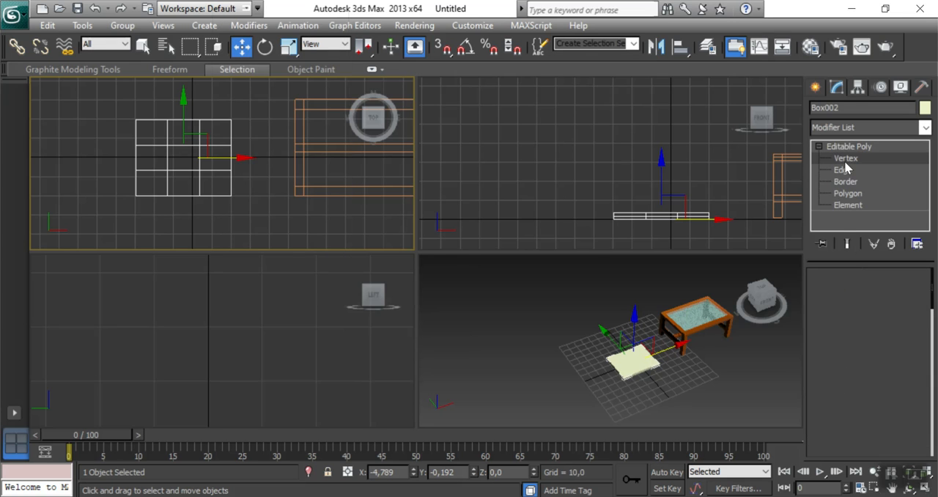
{"action": "left_click", "coordinate": [844, 160]}
{"action": "left_click_drag", "start_coordinate": [151, 110], "coordinate": [210, 217]}
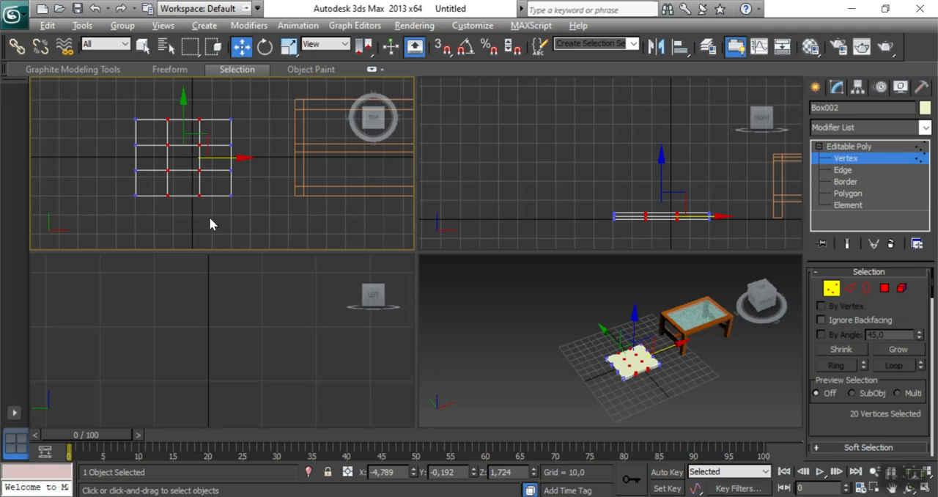
{"action": "key", "text": "alt+w"}
{"action": "middle_click_drag", "start_coordinate": [426, 302], "coordinate": [450, 299]}
{"action": "scroll", "coordinate": [400, 277], "scroll_direction": "up", "scroll_amount": 2}
{"action": "middle_click_drag", "start_coordinate": [401, 277], "coordinate": [422, 292]}
{"action": "left_click", "coordinate": [288, 46]}
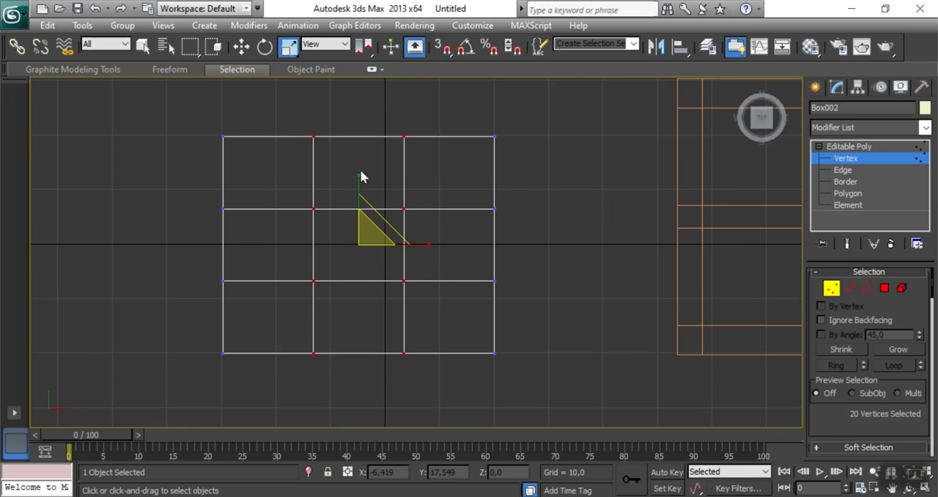
{"action": "left_click_drag", "start_coordinate": [418, 249], "coordinate": [505, 258]}
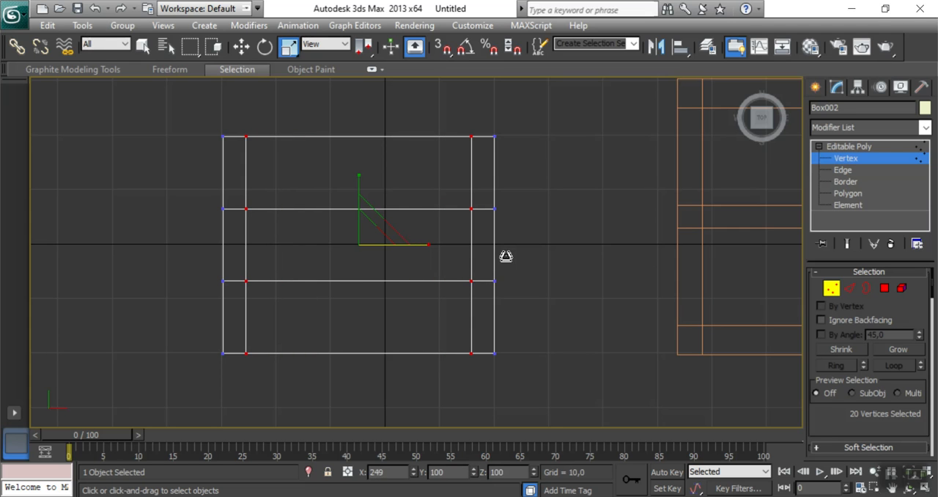
Scale the two inner vertex rows of the flat box apart along Y until the border strips are about equally narrow.
{"action": "left_click", "coordinate": [207, 196]}
{"action": "left_click_drag", "start_coordinate": [483, 313], "coordinate": [473, 312]}
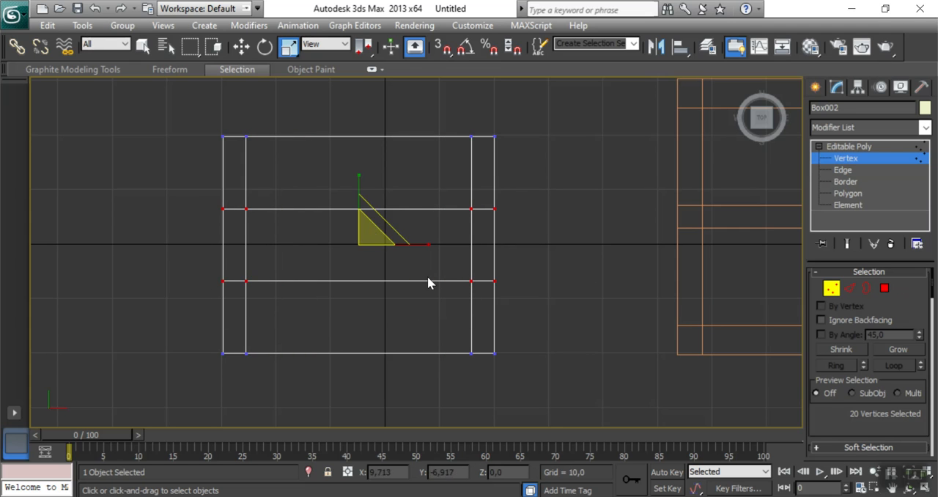
{"action": "left_click_drag", "start_coordinate": [351, 178], "coordinate": [361, 137]}
{"action": "left_click_drag", "start_coordinate": [370, 104], "coordinate": [369, 99]}
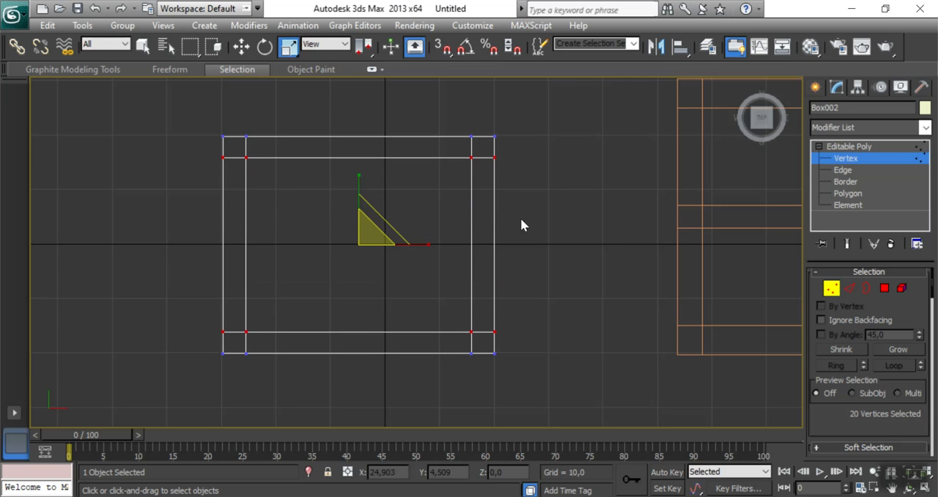
{"action": "left_click", "coordinate": [236, 47]}
{"action": "left_click", "coordinate": [563, 265]}
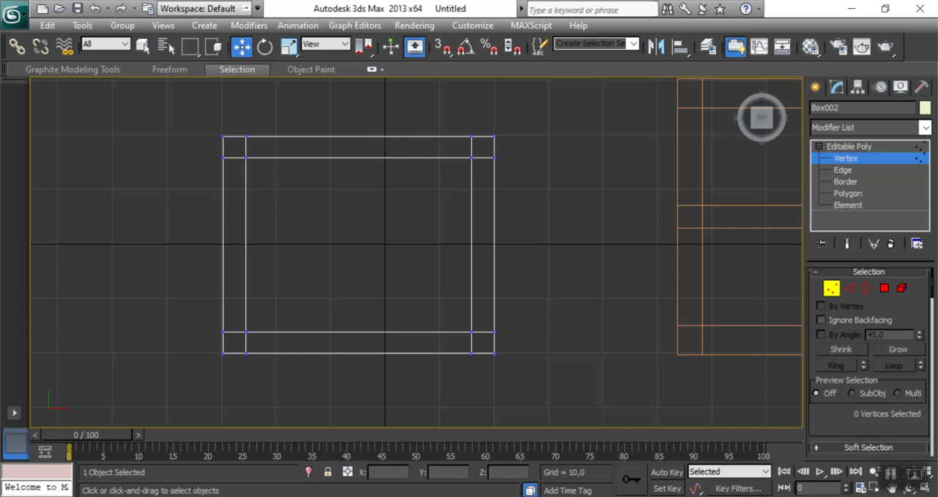
Select the four small corner polygons on the underside of the flat box.
{"action": "key", "text": "alt+w"}
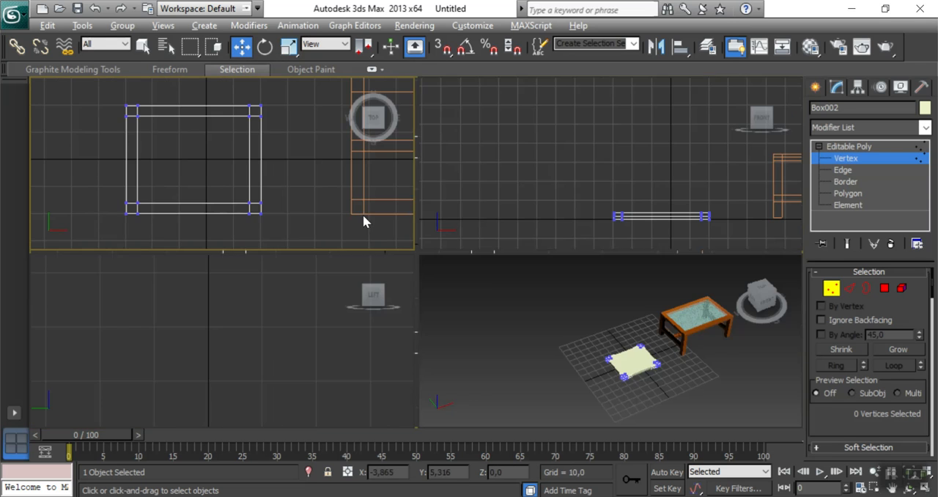
{"action": "left_click", "coordinate": [664, 379]}
{"action": "left_click_drag", "start_coordinate": [766, 303], "coordinate": [742, 242]}
{"action": "middle_click_drag", "start_coordinate": [645, 341], "coordinate": [596, 330]}
{"action": "scroll", "coordinate": [598, 325], "scroll_direction": "up", "scroll_amount": 6}
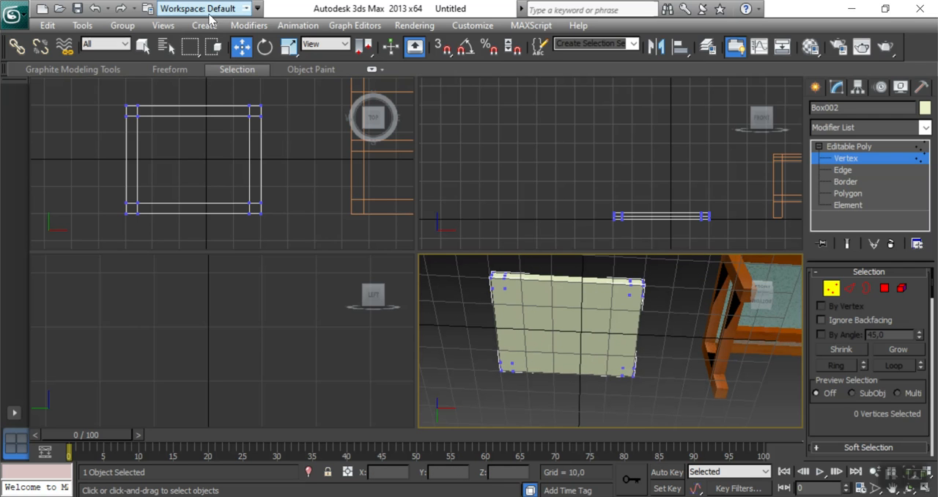
{"action": "left_click", "coordinate": [848, 193]}
{"action": "left_click", "coordinate": [498, 285]}
{"action": "left_click", "coordinate": [639, 292], "text": "ctrl"}
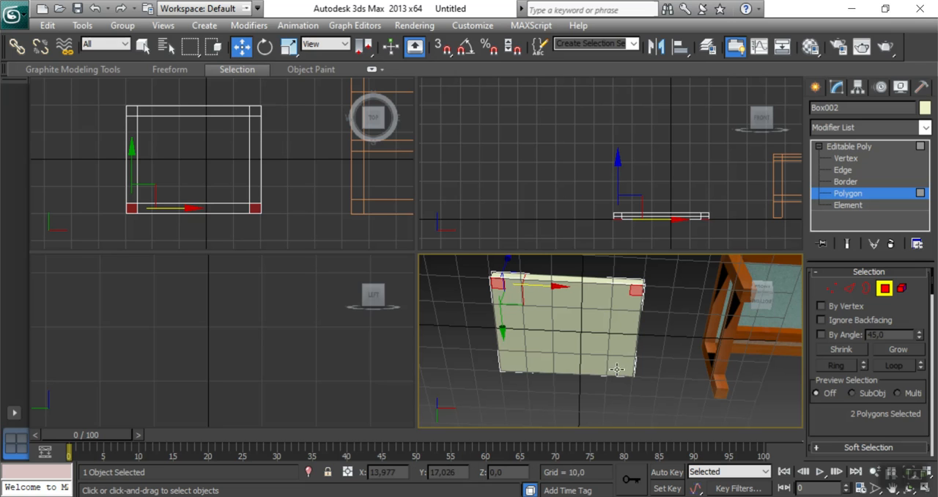
{"action": "left_click", "coordinate": [628, 370], "text": "ctrl"}
{"action": "left_click", "coordinate": [504, 368], "text": "ctrl"}
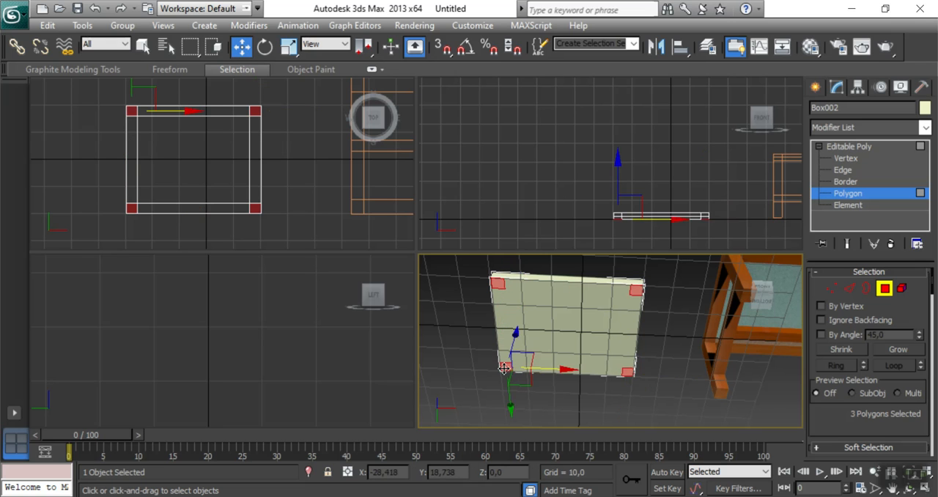
Extrude the four selected corner polygons downward by about 25.2 to form the chair legs.
{"action": "scroll", "coordinate": [810, 359], "scroll_direction": "down", "scroll_amount": 5}
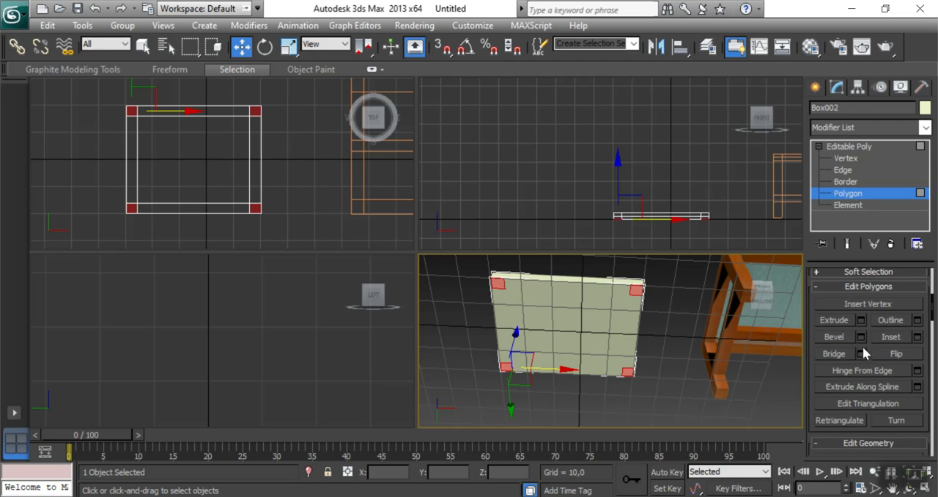
{"action": "left_click", "coordinate": [862, 320]}
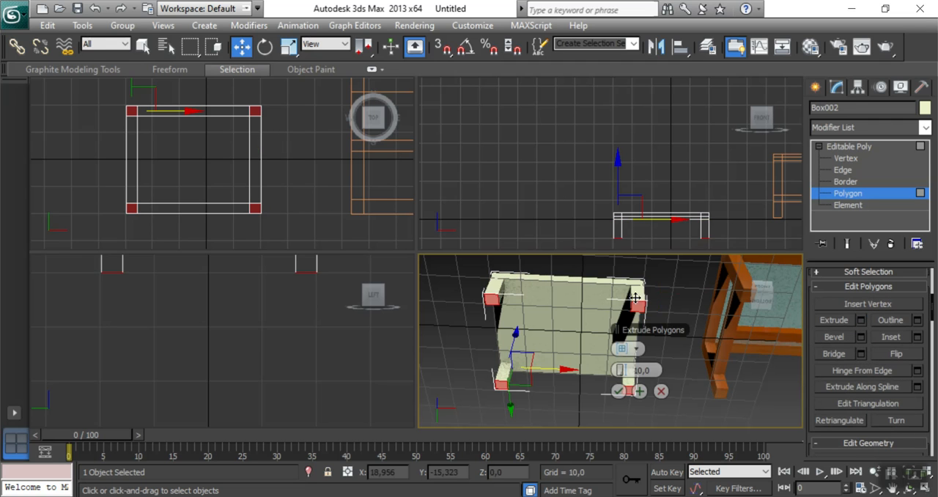
{"action": "left_click_drag", "start_coordinate": [626, 373], "coordinate": [656, 370]}
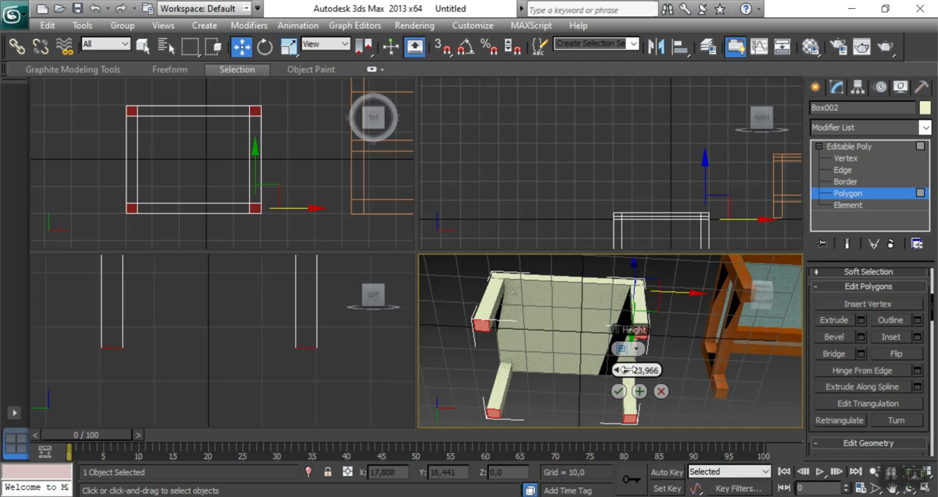
{"action": "left_click", "coordinate": [618, 392]}
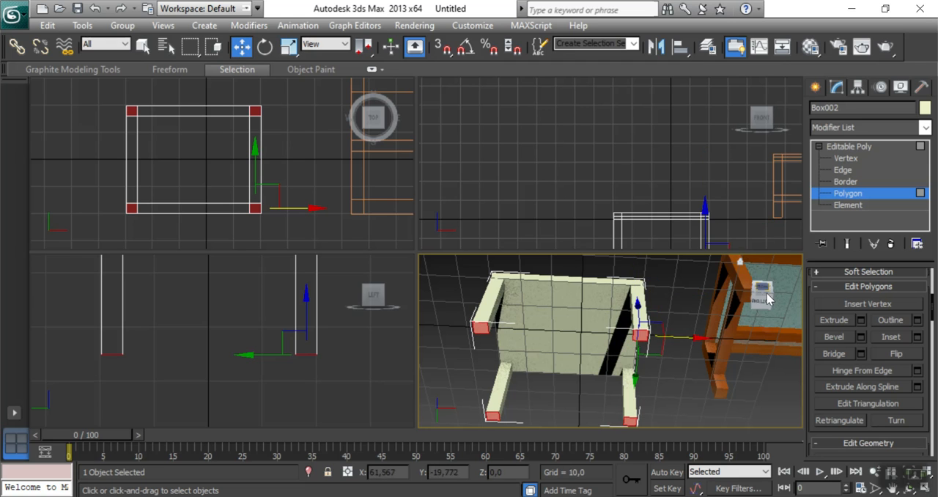
Select the two rear corner polygons on top of the seat and extrude them upward into backrest posts clearly taller than the legs.
{"action": "left_click_drag", "start_coordinate": [762, 300], "coordinate": [716, 300]}
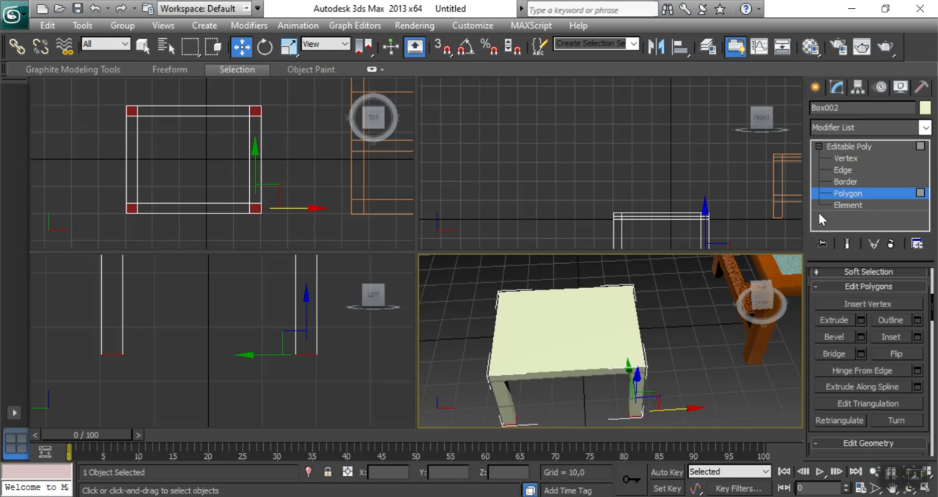
{"action": "left_click", "coordinate": [506, 296]}
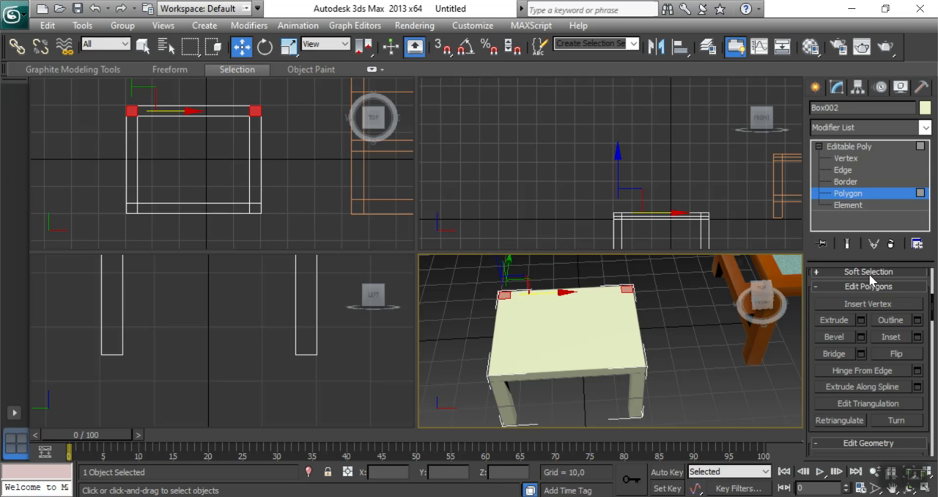
{"action": "left_click", "coordinate": [863, 320]}
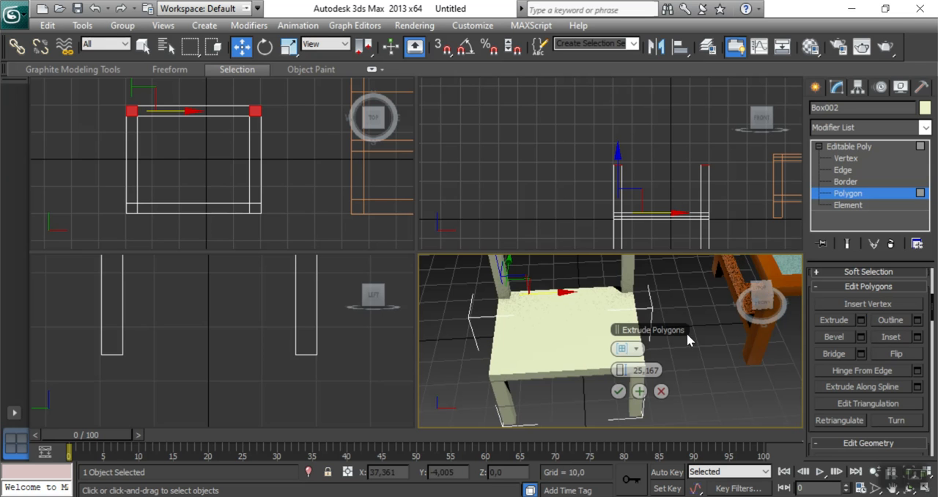
{"action": "middle_click_drag", "start_coordinate": [689, 305], "coordinate": [693, 358]}
{"action": "scroll", "coordinate": [692, 358], "scroll_direction": "down", "scroll_amount": 3}
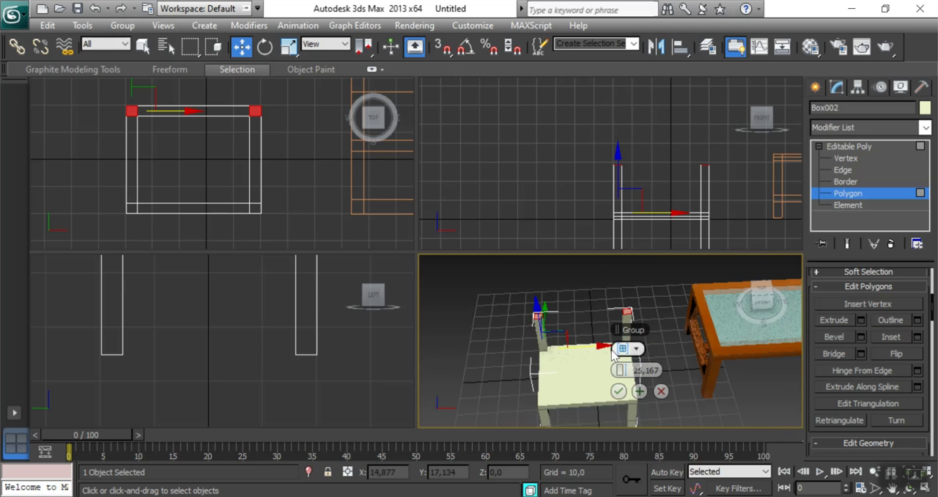
{"action": "left_click_drag", "start_coordinate": [626, 371], "coordinate": [649, 386]}
{"action": "left_click", "coordinate": [619, 392]}
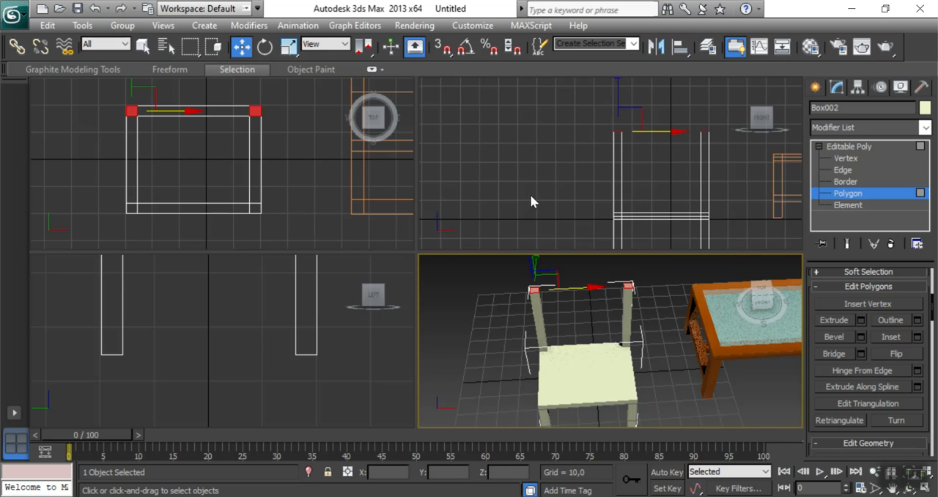
Select the eight vertical edges of the two backrest posts in Edge mode.
{"action": "left_click", "coordinate": [512, 310]}
{"action": "mouse_move", "coordinate": [764, 304]}
{"action": "left_mouse_down"}
{"action": "mouse_move", "coordinate": [778, 253]}
{"action": "mouse_move", "coordinate": [792, 270]}
{"action": "mouse_move", "coordinate": [766, 308]}
{"action": "left_mouse_up"}
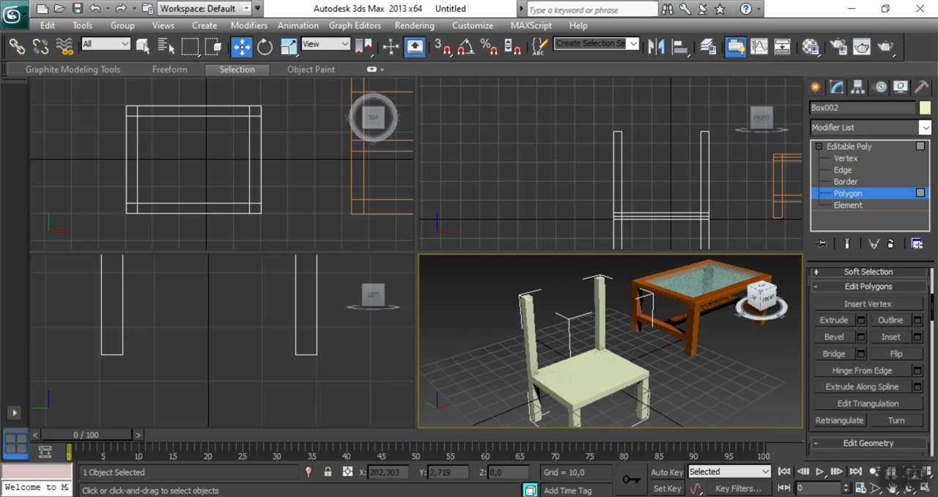
{"action": "scroll", "coordinate": [622, 335], "scroll_direction": "up", "scroll_amount": 5}
{"action": "middle_click_drag", "start_coordinate": [577, 334], "coordinate": [594, 353]}
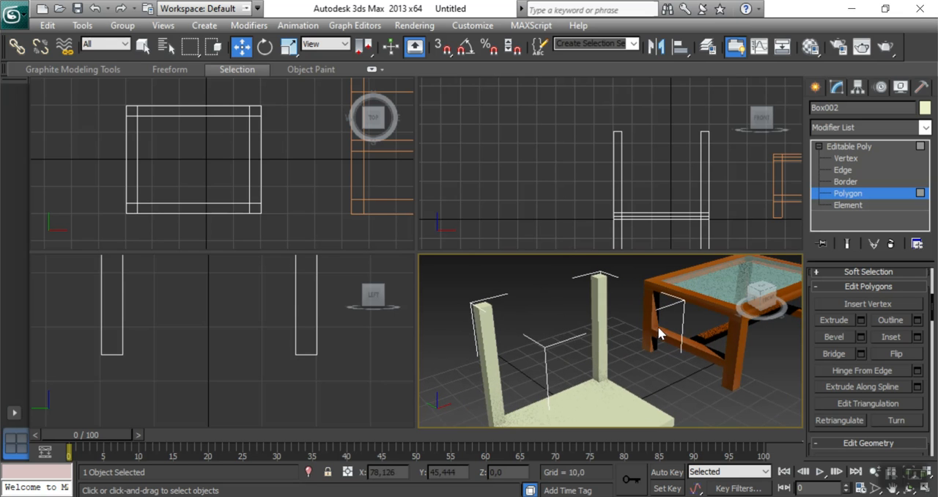
{"action": "left_click", "coordinate": [845, 171]}
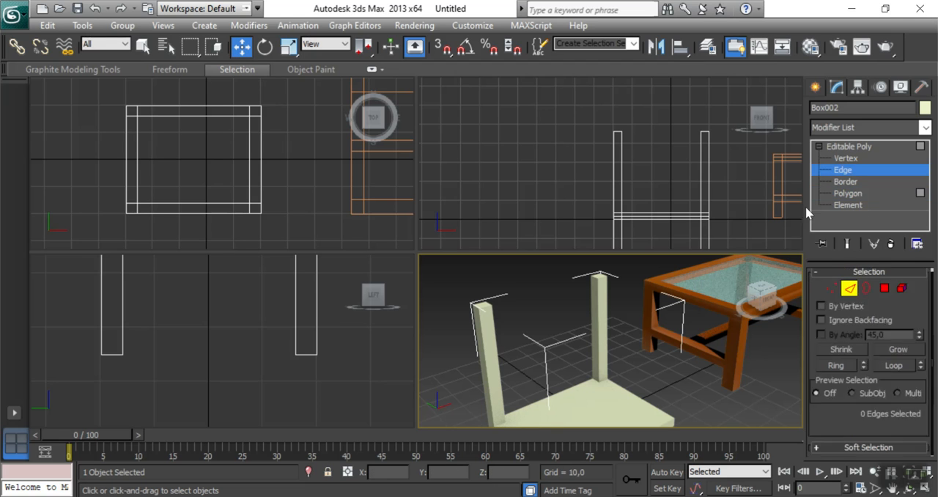
{"action": "left_click", "coordinate": [513, 364]}
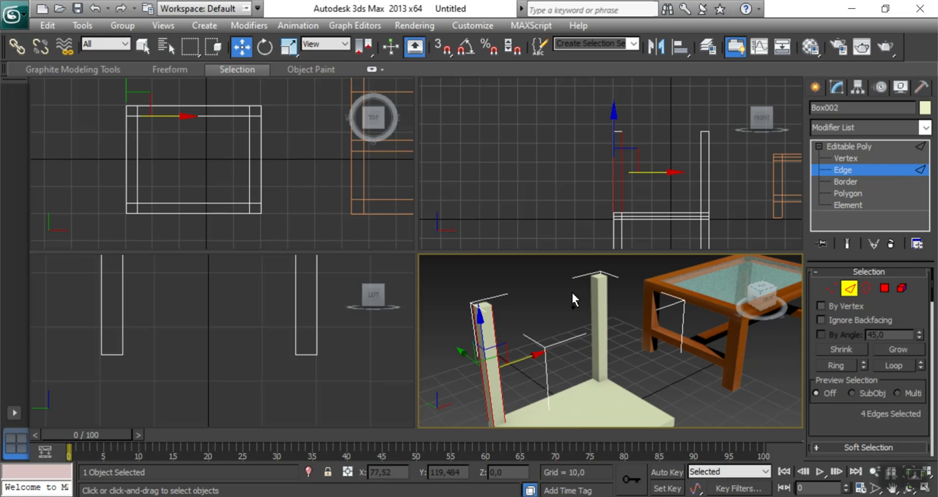
{"action": "left_click_drag", "start_coordinate": [575, 303], "coordinate": [626, 328], "text": "ctrl"}
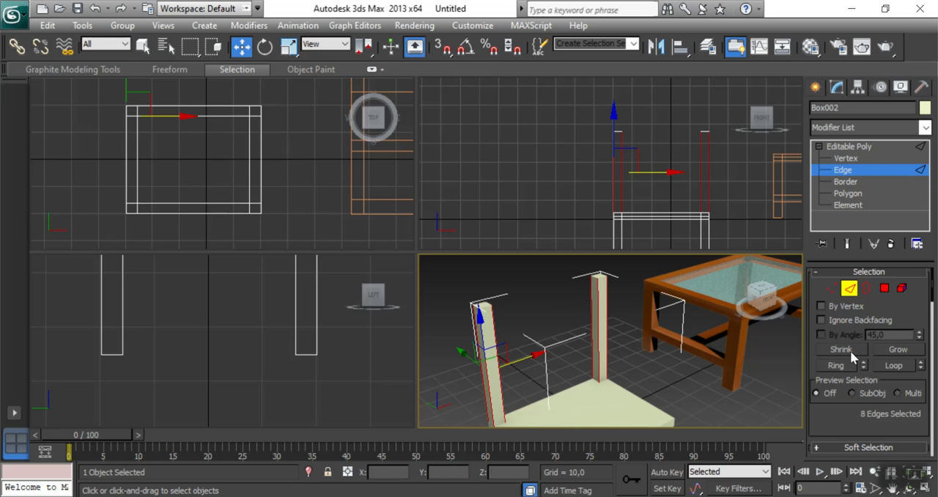
Connect the selected vertical post edges with 8 segments.
{"action": "scroll", "coordinate": [851, 359], "scroll_direction": "down", "scroll_amount": 6}
{"action": "left_click", "coordinate": [919, 373]}
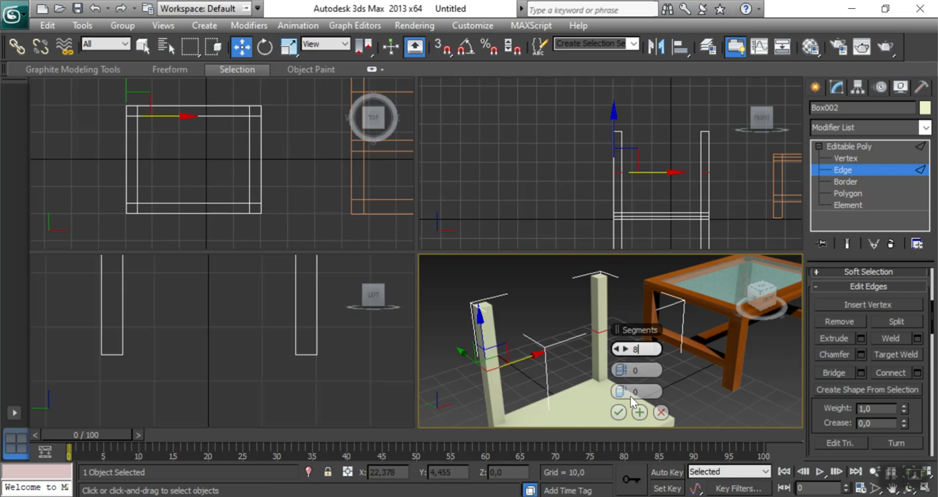
{"action": "key", "text": "Return"}
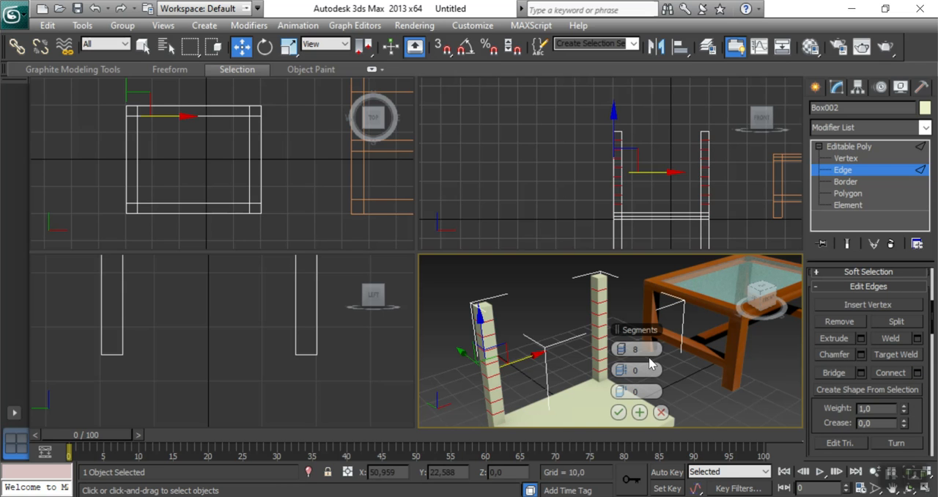
{"action": "left_click", "coordinate": [618, 413]}
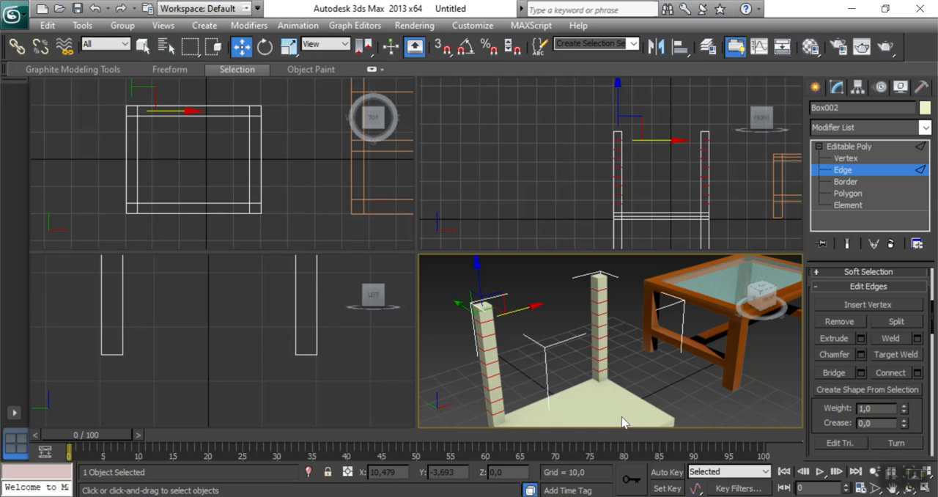
{"action": "left_click", "coordinate": [671, 378]}
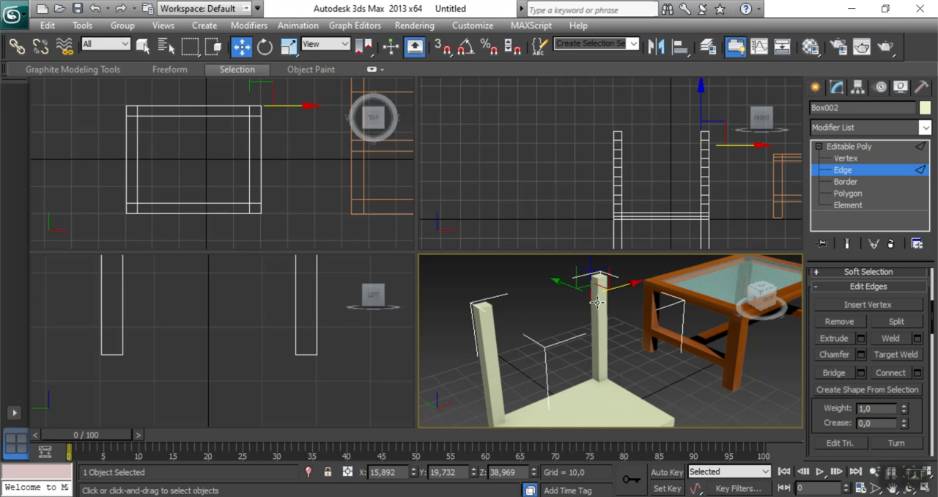
Select four alternating polygons on the inner face of the backrest post nearer the table, starting with the second from the top.
{"action": "left_click", "coordinate": [849, 193]}
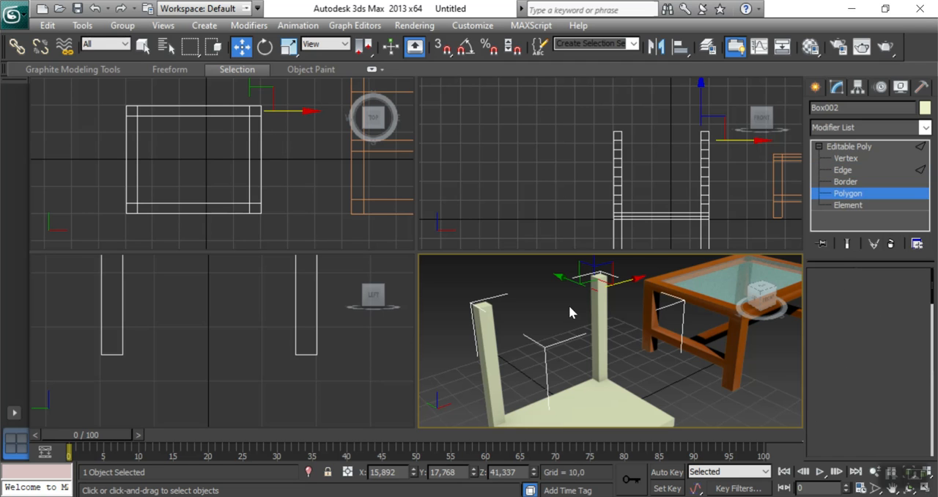
{"action": "left_click", "coordinate": [595, 296]}
{"action": "left_click", "coordinate": [595, 313], "text": "ctrl"}
{"action": "left_click", "coordinate": [631, 341]}
{"action": "left_click", "coordinate": [593, 298]}
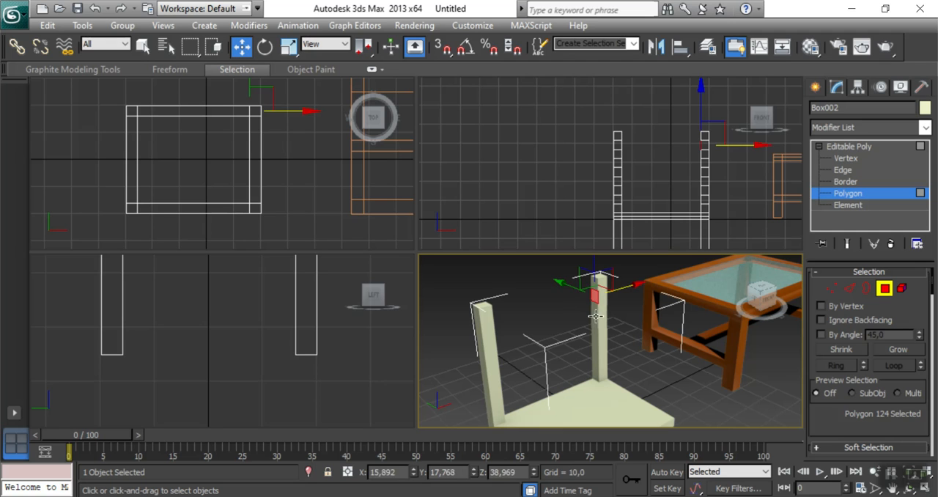
{"action": "left_click", "coordinate": [595, 320], "text": "ctrl"}
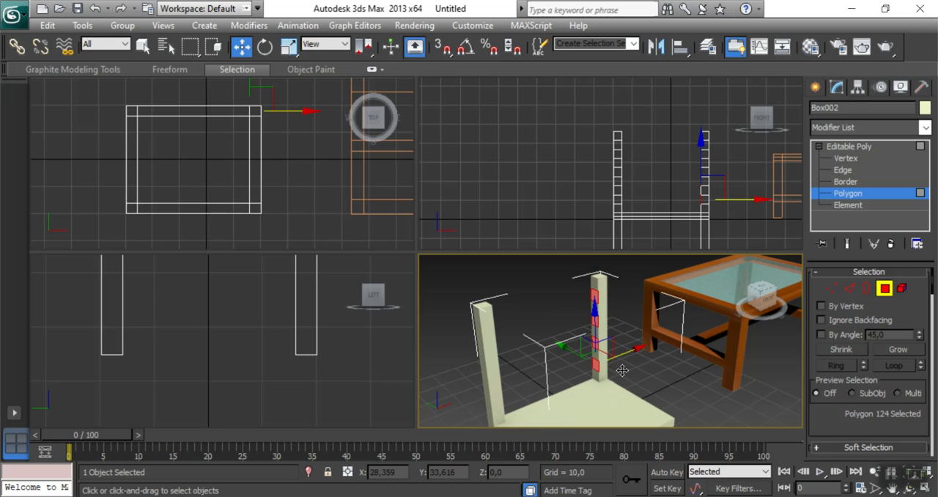
Add the four matching polygons on the opposite post's inner face to the selection.
{"action": "left_click_drag", "start_coordinate": [760, 311], "coordinate": [802, 316]}
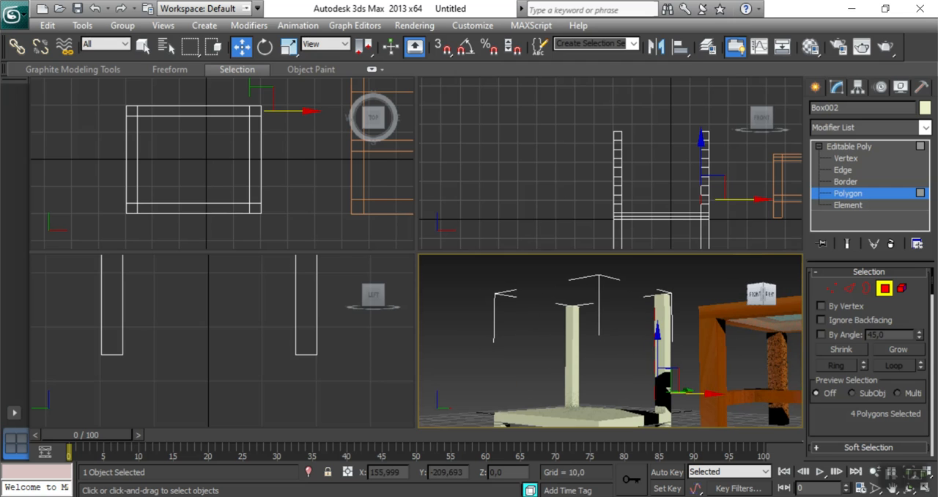
{"action": "left_click", "coordinate": [578, 321], "text": "ctrl"}
{"action": "left_click", "coordinate": [576, 343], "text": "ctrl"}
{"action": "left_click", "coordinate": [577, 365], "text": "ctrl"}
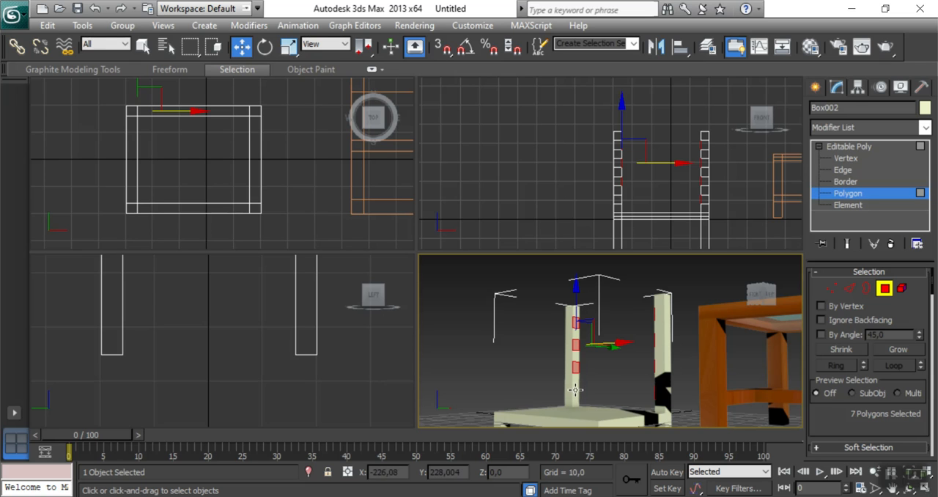
{"action": "left_click", "coordinate": [662, 387], "text": "ctrl"}
Bridge the eight selected inner polygons with 1 segment to form four horizontal backrest slats.
{"action": "left_click_drag", "start_coordinate": [760, 302], "coordinate": [801, 331]}
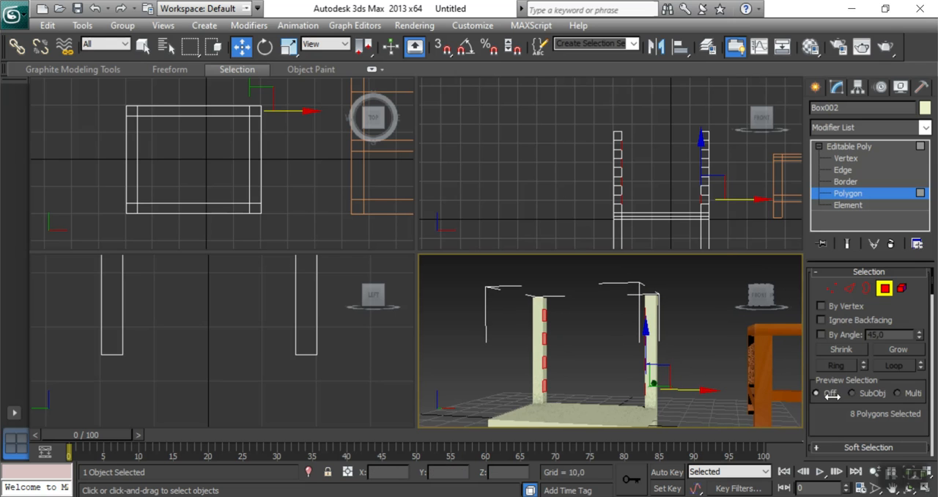
{"action": "scroll", "coordinate": [832, 394], "scroll_direction": "down", "scroll_amount": 6}
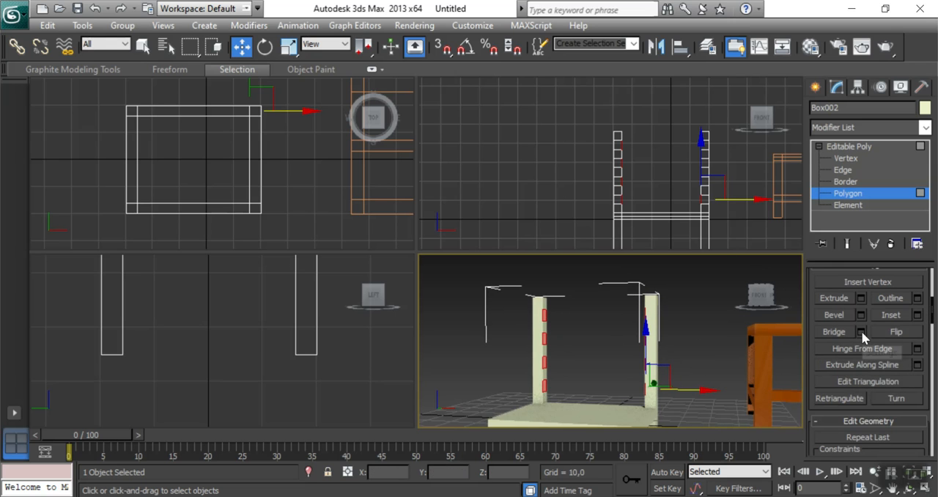
{"action": "left_click", "coordinate": [862, 331]}
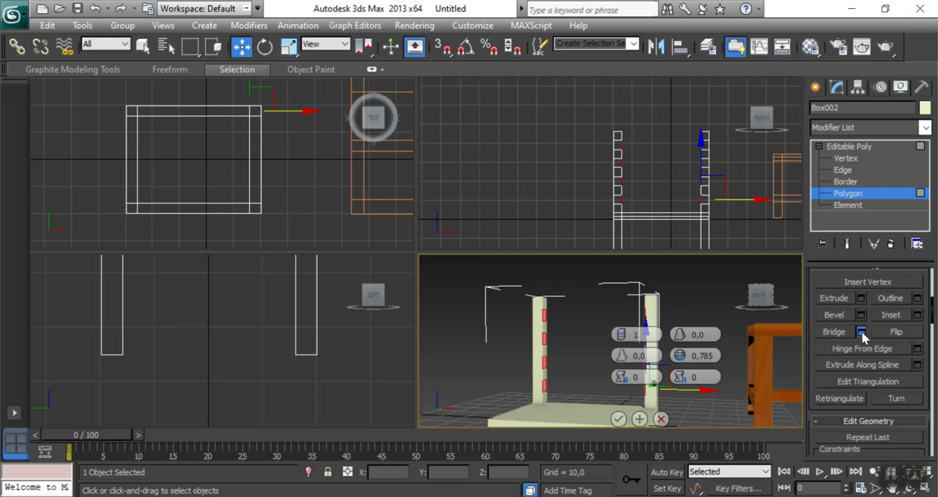
{"action": "left_click", "coordinate": [620, 420]}
Select the vertices of the uppermost backrest slat and raise them until its upper edge is level with the post tops.
{"action": "middle_click_drag", "start_coordinate": [528, 133], "coordinate": [472, 99]}
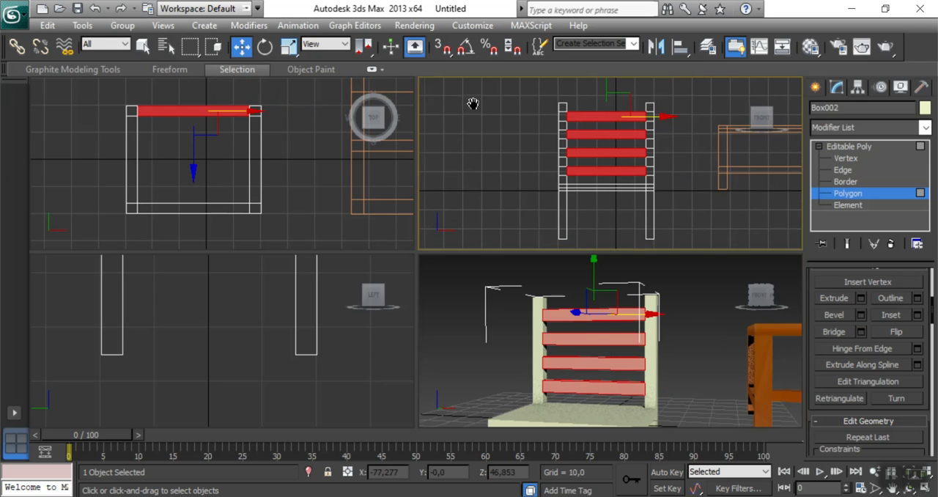
{"action": "left_click", "coordinate": [839, 160]}
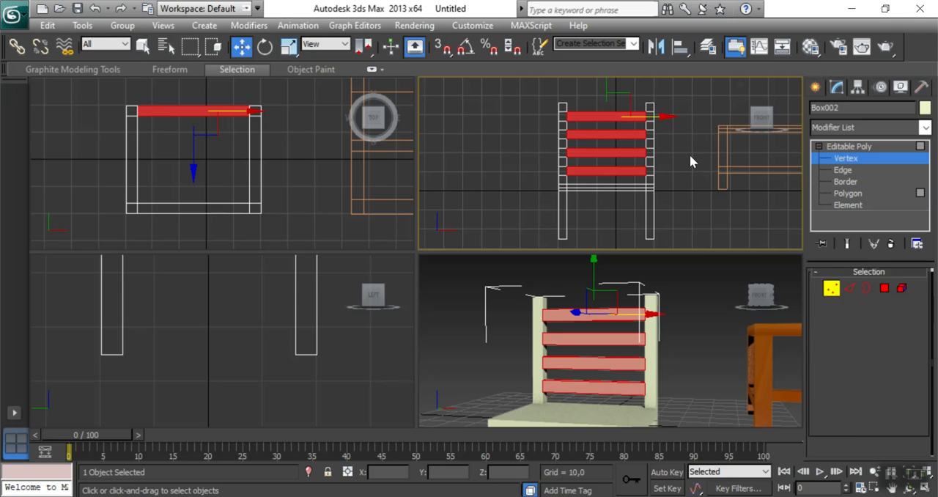
{"action": "scroll", "coordinate": [697, 142], "scroll_direction": "up", "scroll_amount": 3}
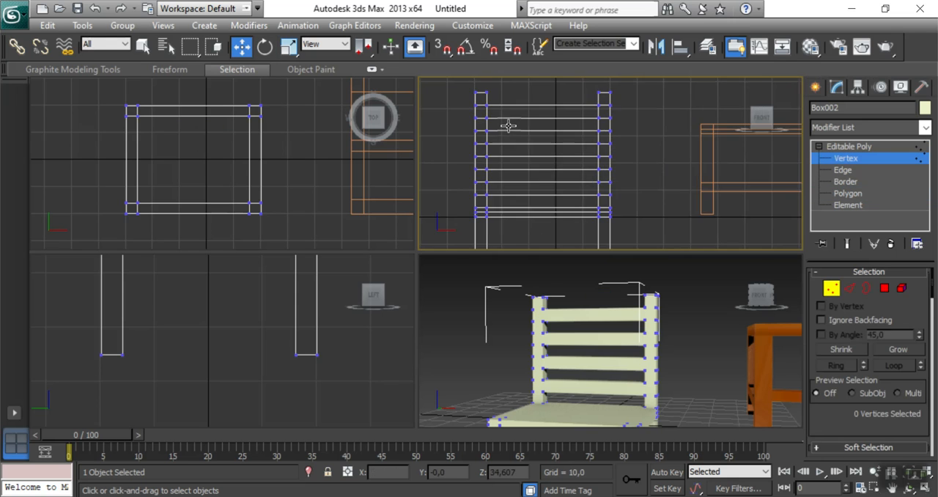
{"action": "middle_click_drag", "start_coordinate": [466, 117], "coordinate": [611, 182]}
{"action": "left_click_drag", "start_coordinate": [539, 136], "coordinate": [767, 176]}
{"action": "left_click_drag", "start_coordinate": [659, 111], "coordinate": [657, 98]}
Raise the vertices of the second and third slats so they sit close beneath the top slat with only narrow gaps.
{"action": "middle_click_drag", "start_coordinate": [488, 184], "coordinate": [465, 147]}
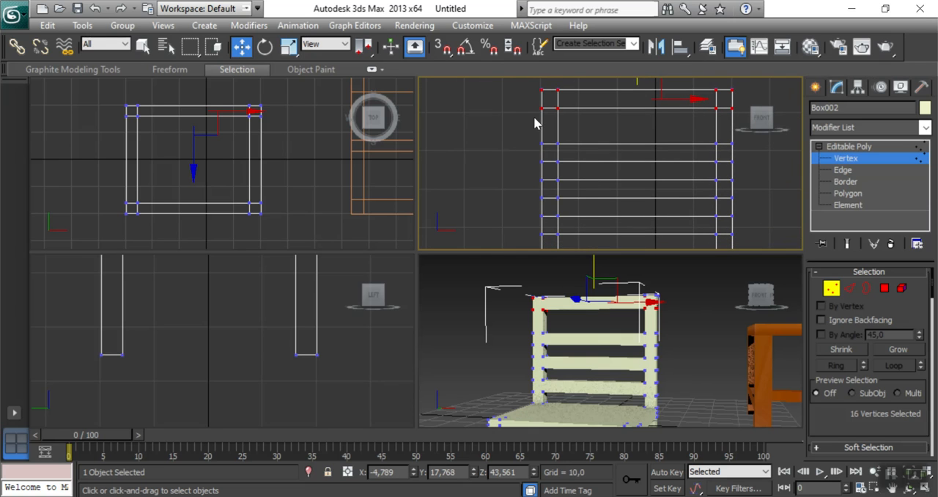
{"action": "left_click_drag", "start_coordinate": [733, 177], "coordinate": [733, 177]}
{"action": "left_click_drag", "start_coordinate": [638, 104], "coordinate": [638, 85]}
{"action": "left_click_drag", "start_coordinate": [690, 217], "coordinate": [745, 209]}
{"action": "left_click_drag", "start_coordinate": [639, 139], "coordinate": [637, 98]}
Select the lowest backrest slat's vertices and raise them until the slat sits just below the third one with a narrow gap.
{"action": "left_click_drag", "start_coordinate": [735, 240], "coordinate": [735, 240]}
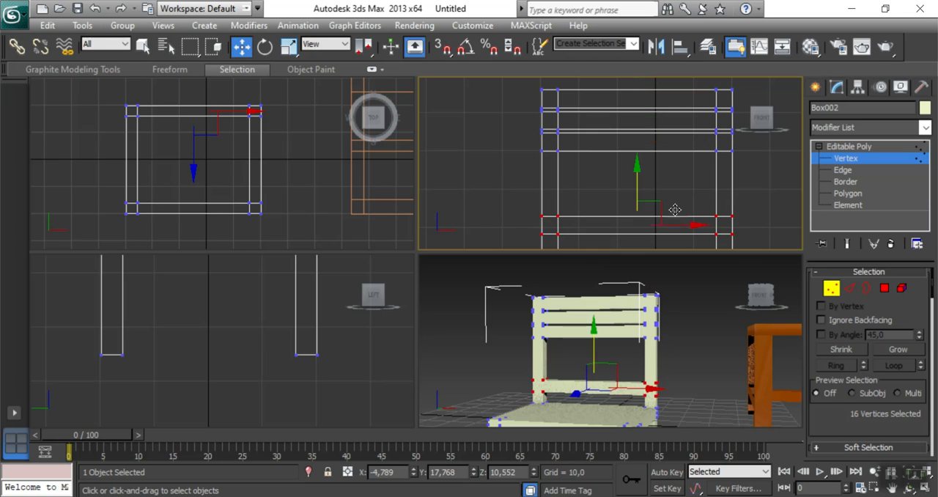
{"action": "left_click_drag", "start_coordinate": [638, 185], "coordinate": [640, 125]}
{"action": "left_click", "coordinate": [502, 183]}
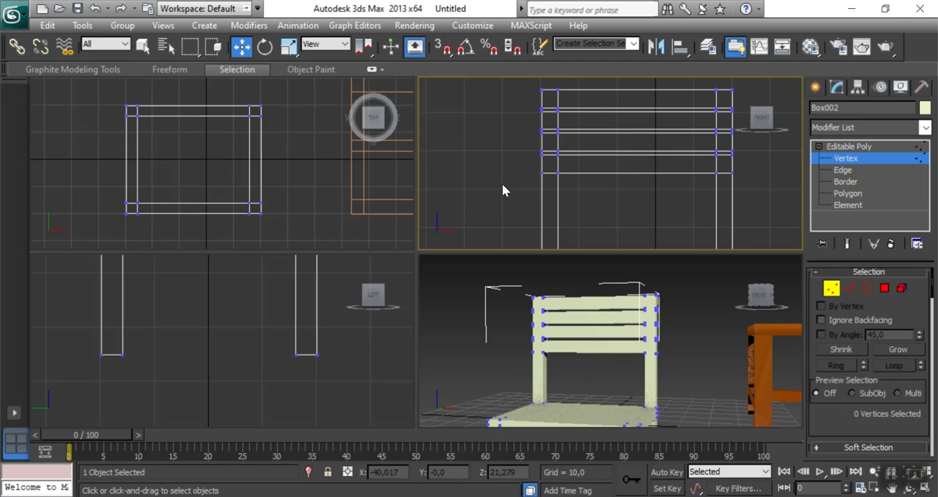
Leave vertex editing and assign the orange-brown wood material "02 - Default" to the whole chair.
{"action": "left_click", "coordinate": [712, 384]}
{"action": "middle_click_drag", "start_coordinate": [683, 383], "coordinate": [674, 342], "text": "alt"}
{"action": "left_click_drag", "start_coordinate": [760, 308], "coordinate": [762, 300]}
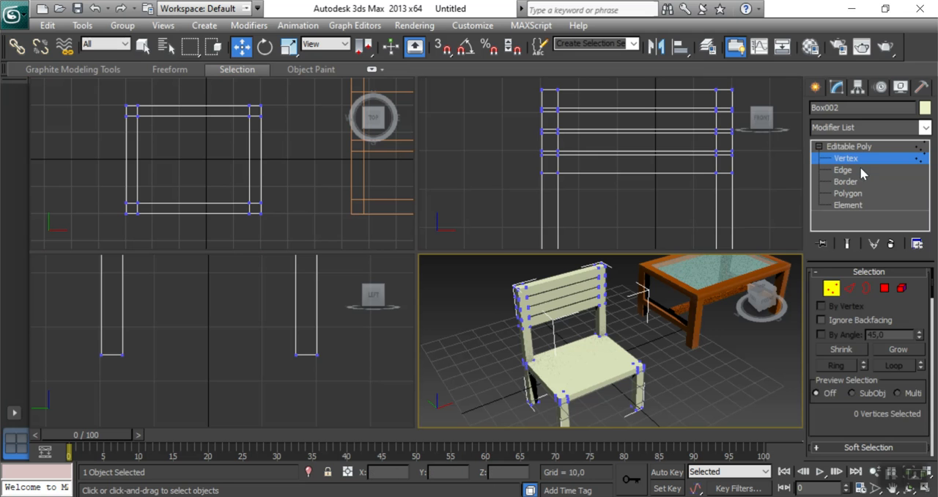
{"action": "left_click", "coordinate": [848, 149]}
{"action": "left_click", "coordinate": [684, 360]}
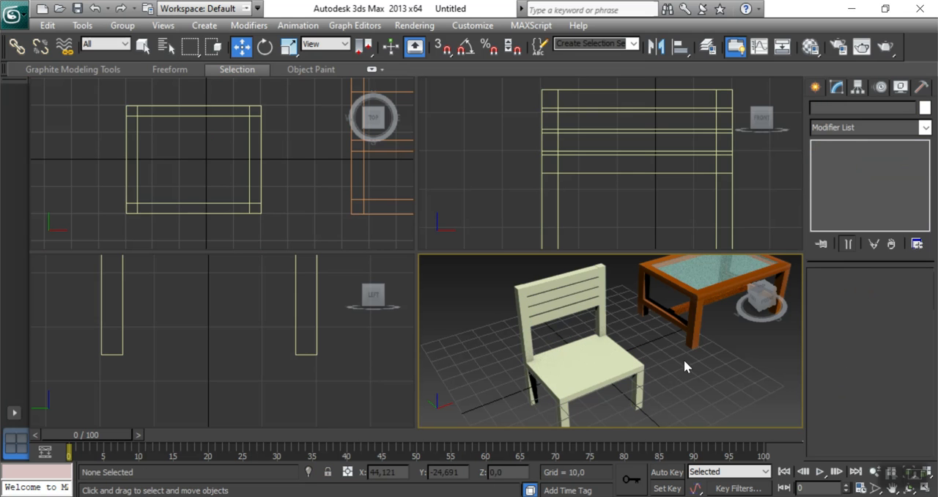
{"action": "left_click", "coordinate": [575, 369]}
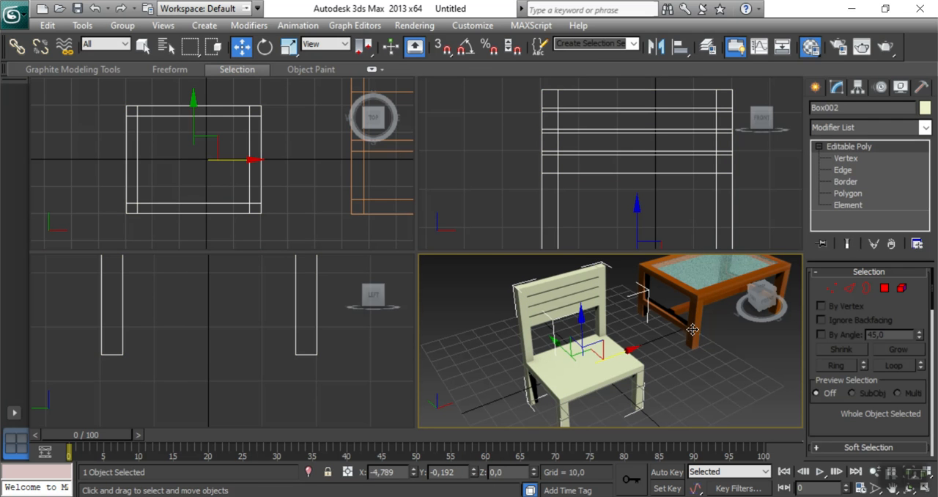
{"action": "key", "text": "m"}
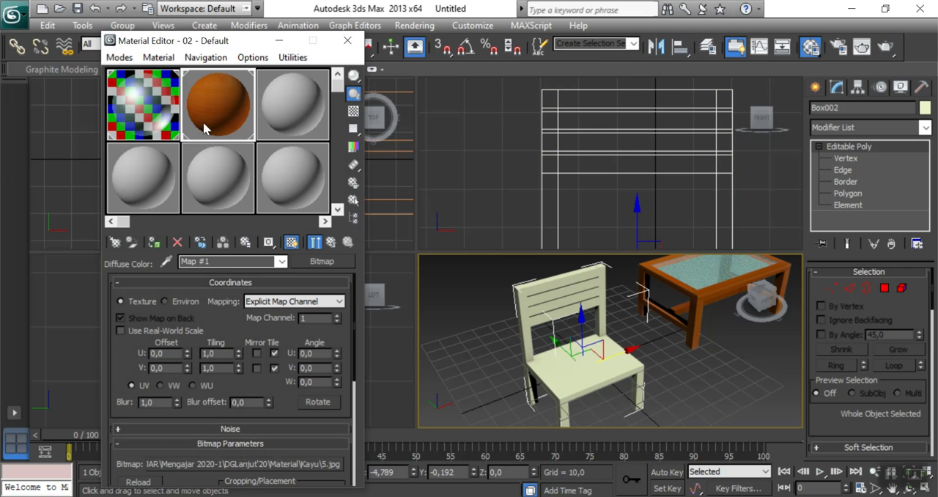
{"action": "left_click", "coordinate": [152, 243]}
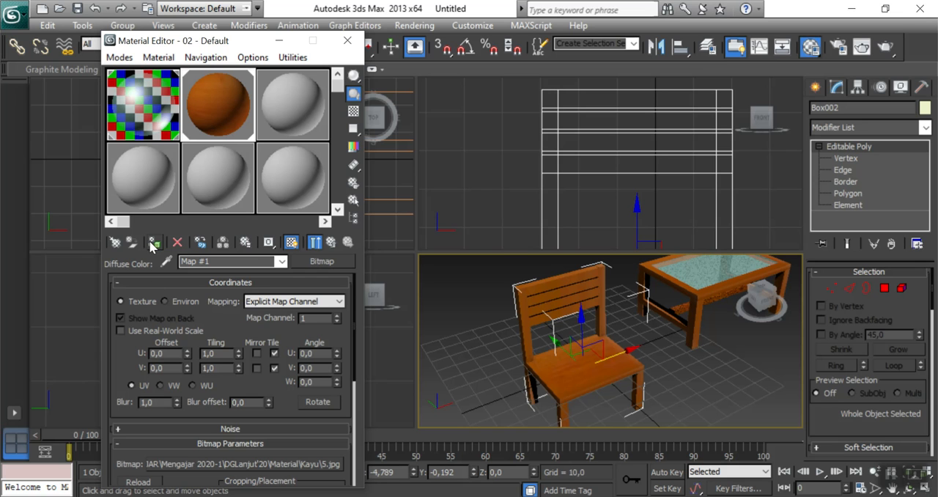
{"action": "left_click", "coordinate": [347, 42]}
{"action": "left_click", "coordinate": [671, 387]}
{"action": "scroll", "coordinate": [645, 373], "scroll_direction": "up", "scroll_amount": 3}
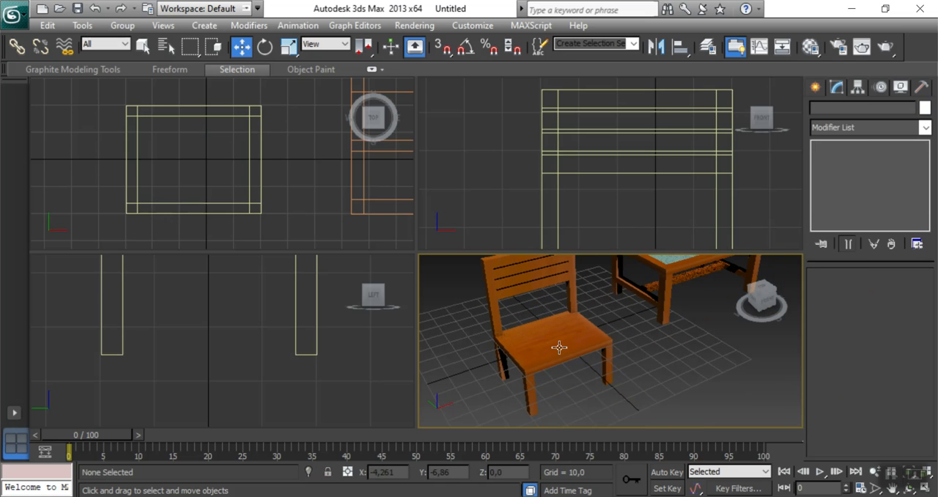
Narrow the chair by shifting the vertices of its right-hand legs and backrest post inward in the front view.
{"action": "left_click", "coordinate": [559, 347]}
{"action": "left_click", "coordinate": [527, 172]}
{"action": "scroll", "coordinate": [598, 167], "scroll_direction": "down", "scroll_amount": 4}
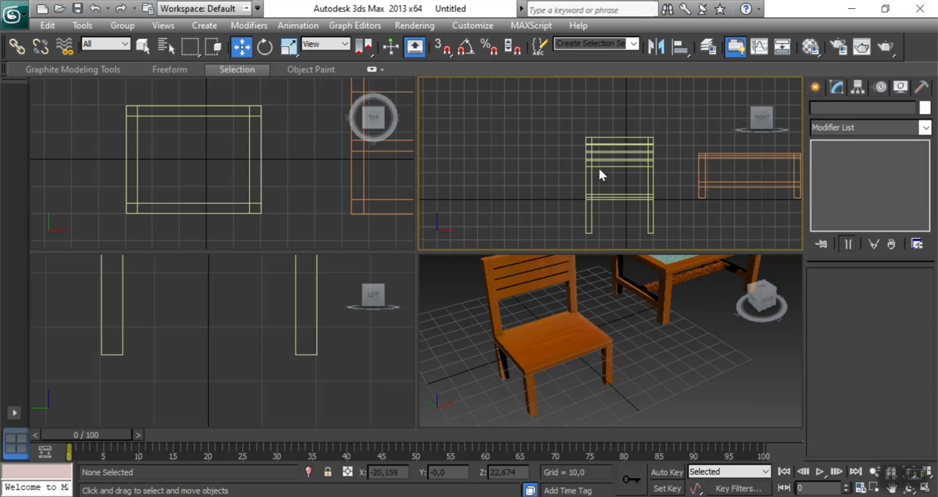
{"action": "left_click", "coordinate": [614, 162]}
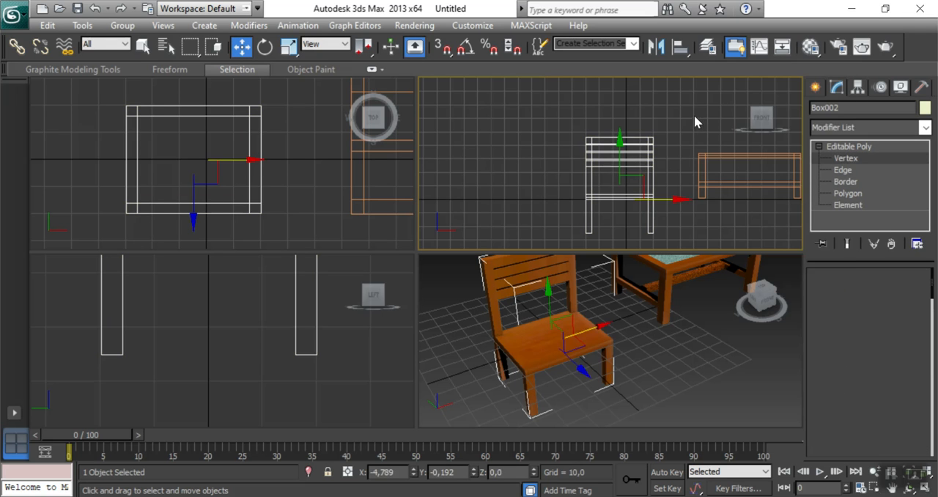
{"action": "key", "text": "1"}
{"action": "left_click_drag", "start_coordinate": [644, 244], "coordinate": [645, 242]}
{"action": "left_click_drag", "start_coordinate": [686, 176], "coordinate": [663, 175]}
{"action": "left_click", "coordinate": [665, 209]}
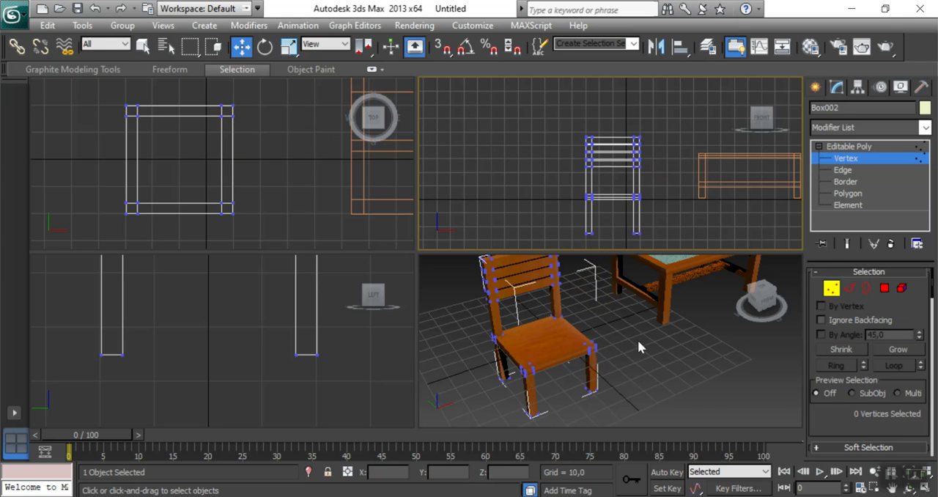
Leave vertex editing and move the whole chair across to overlap the middle of the table in the front view.
{"action": "middle_click_drag", "start_coordinate": [671, 316], "coordinate": [647, 395]}
{"action": "left_click", "coordinate": [429, 84]}
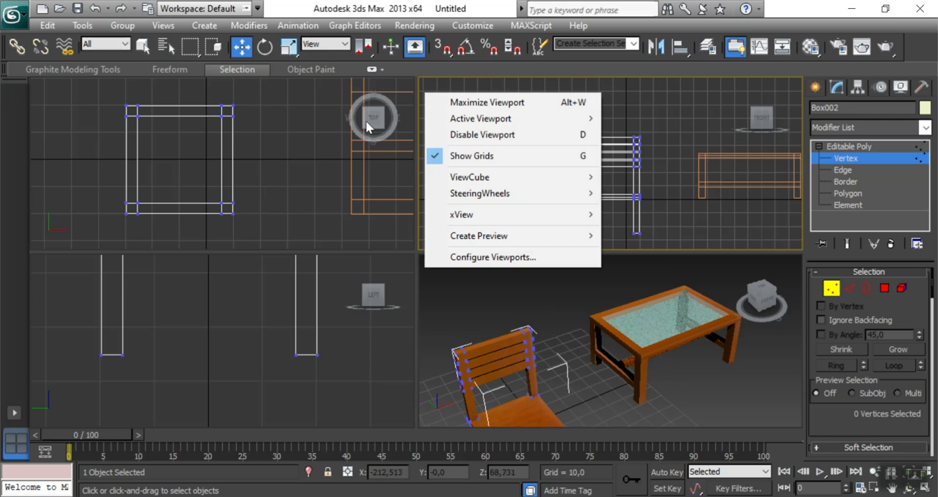
{"action": "left_click", "coordinate": [661, 112]}
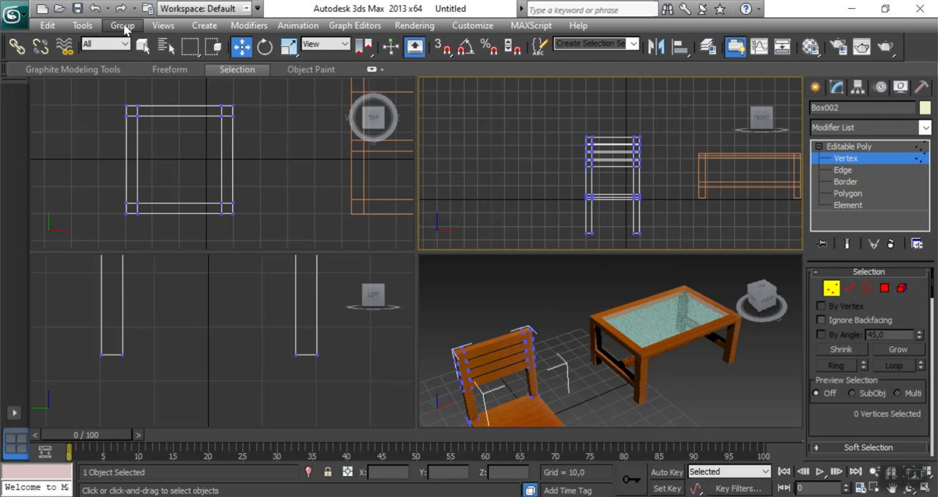
{"action": "middle_click_drag", "start_coordinate": [523, 198], "coordinate": [501, 163]}
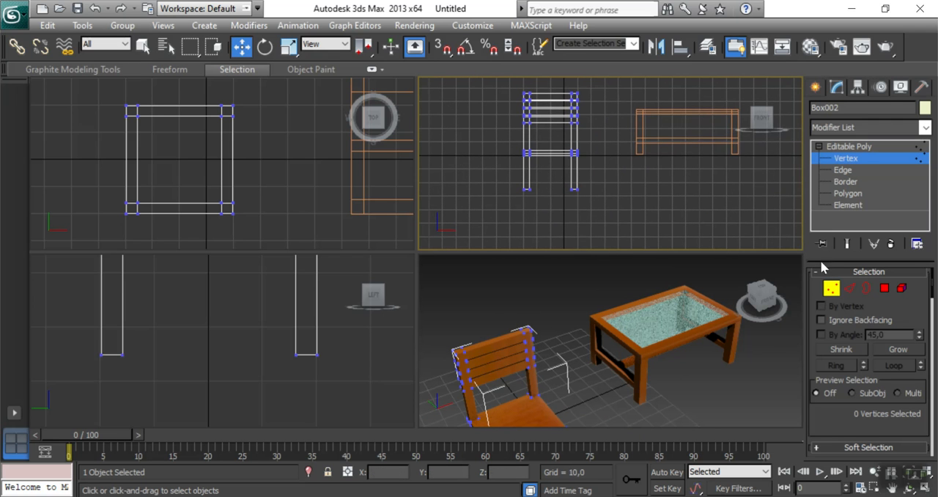
{"action": "left_click", "coordinate": [826, 147]}
{"action": "middle_click_drag", "start_coordinate": [608, 137], "coordinate": [575, 220]}
{"action": "left_click_drag", "start_coordinate": [575, 220], "coordinate": [710, 175]}
Scale the chair down uniformly until it is about one third of the table's width.
{"action": "left_click", "coordinate": [290, 47]}
{"action": "left_click_drag", "start_coordinate": [687, 184], "coordinate": [724, 220]}
{"action": "left_click", "coordinate": [241, 47]}
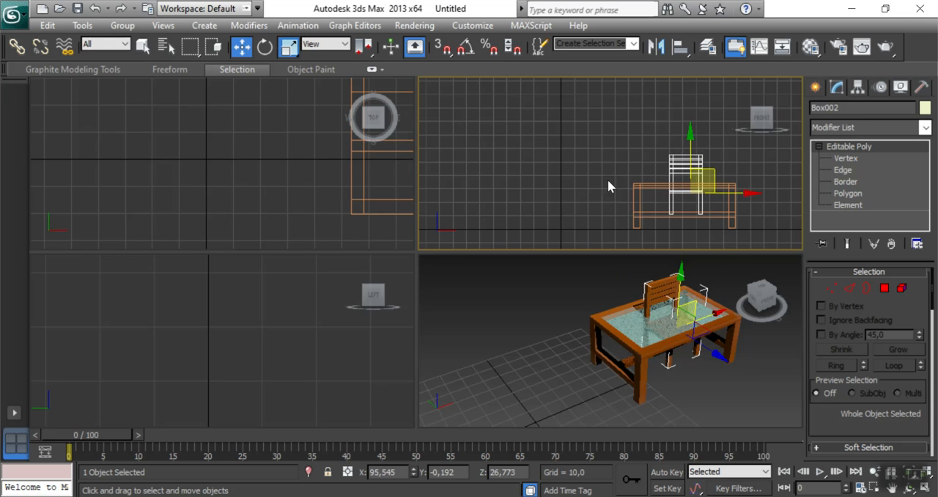
Lower the chair until the bottoms of its legs are level with the table's feet.
{"action": "left_click_drag", "start_coordinate": [692, 156], "coordinate": [692, 169]}
{"action": "middle_click_drag", "start_coordinate": [585, 168], "coordinate": [487, 101]}
{"action": "scroll", "coordinate": [610, 179], "scroll_direction": "up", "scroll_amount": 2}
{"action": "middle_click_drag", "start_coordinate": [611, 178], "coordinate": [606, 220]}
{"action": "scroll", "coordinate": [608, 209], "scroll_direction": "up", "scroll_amount": 2}
Move the chair along Y in the top view until it stands clear behind the table's long side.
{"action": "middle_click_drag", "start_coordinate": [693, 425], "coordinate": [642, 392]}
{"action": "middle_click_drag", "start_coordinate": [258, 127], "coordinate": [197, 112]}
{"action": "scroll", "coordinate": [234, 138], "scroll_direction": "down", "scroll_amount": 4}
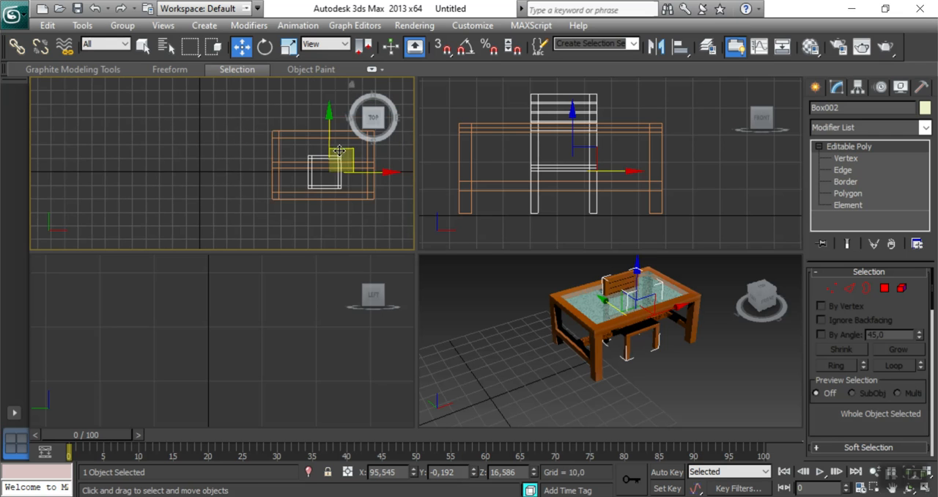
{"action": "left_click_drag", "start_coordinate": [329, 141], "coordinate": [329, 73]}
{"action": "middle_click_drag", "start_coordinate": [637, 348], "coordinate": [621, 348]}
{"action": "middle_click_drag", "start_coordinate": [617, 362], "coordinate": [642, 420], "text": "alt"}
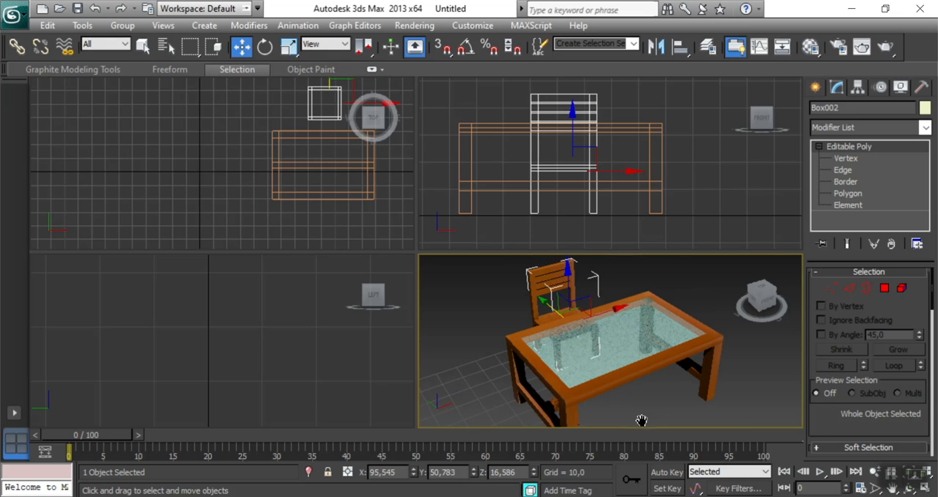
Select the table and, at Edge level, pick the outer upper edges along the sides of the tabletop.
{"action": "left_click", "coordinate": [768, 397]}
{"action": "key", "text": "alt+w"}
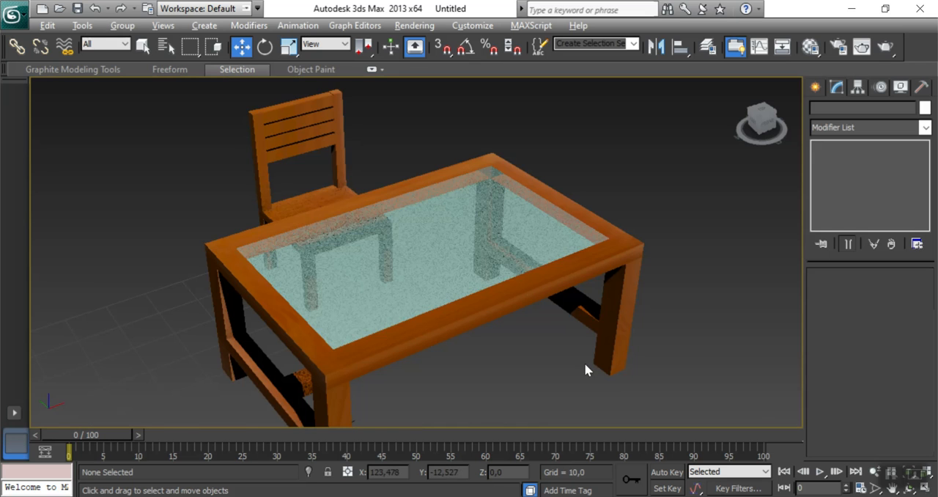
{"action": "middle_click_drag", "start_coordinate": [586, 365], "coordinate": [557, 330]}
{"action": "left_click", "coordinate": [389, 308]}
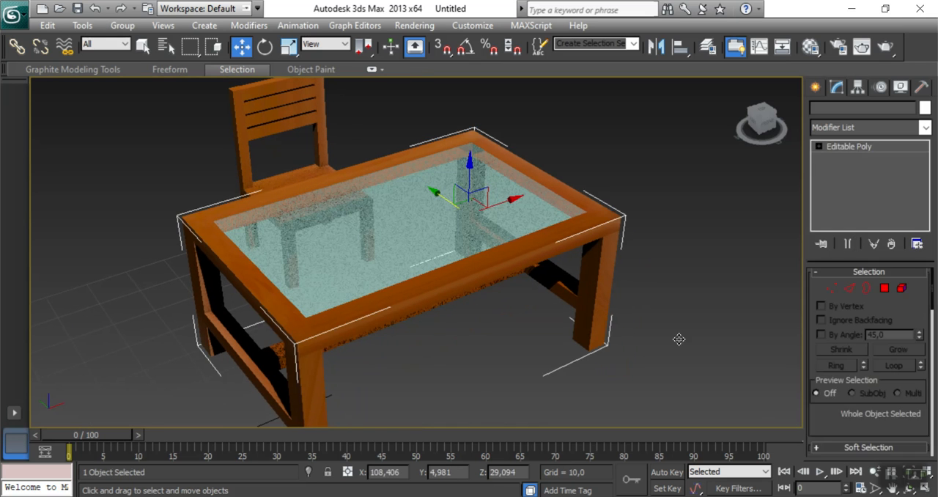
{"action": "left_click", "coordinate": [820, 148]}
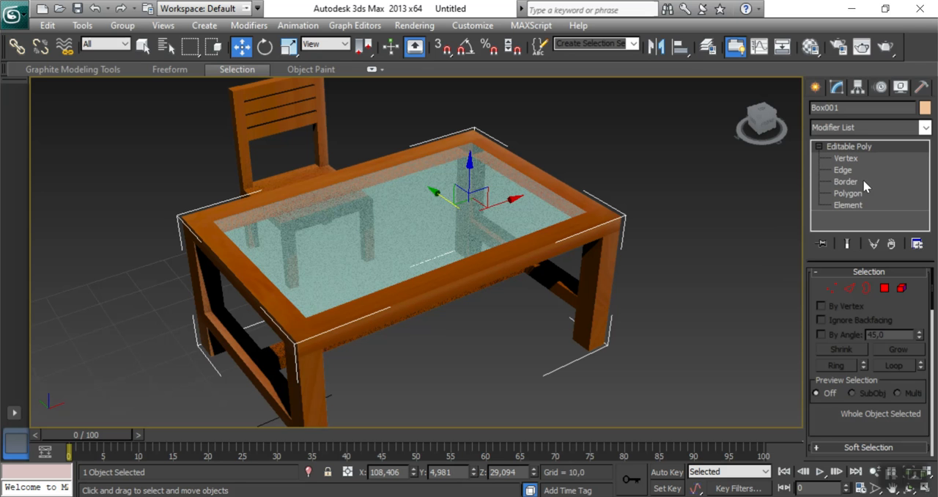
{"action": "left_click", "coordinate": [843, 170]}
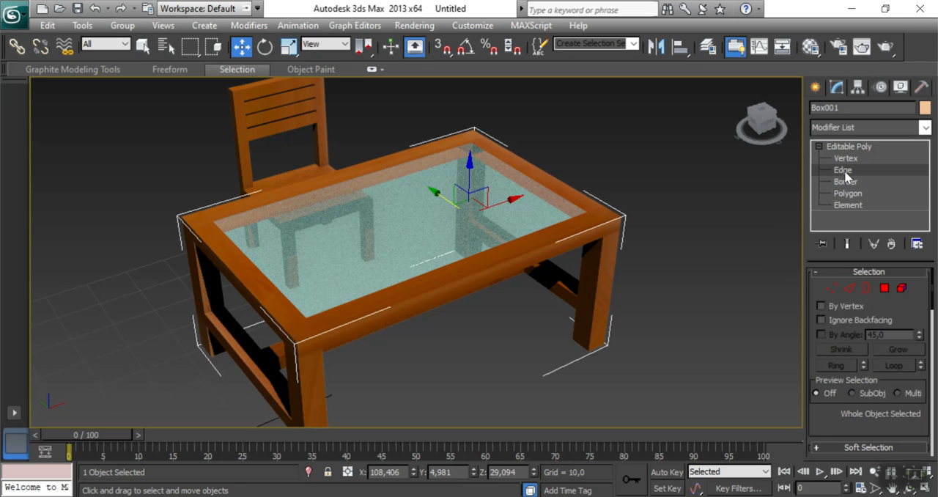
{"action": "left_click", "coordinate": [459, 280]}
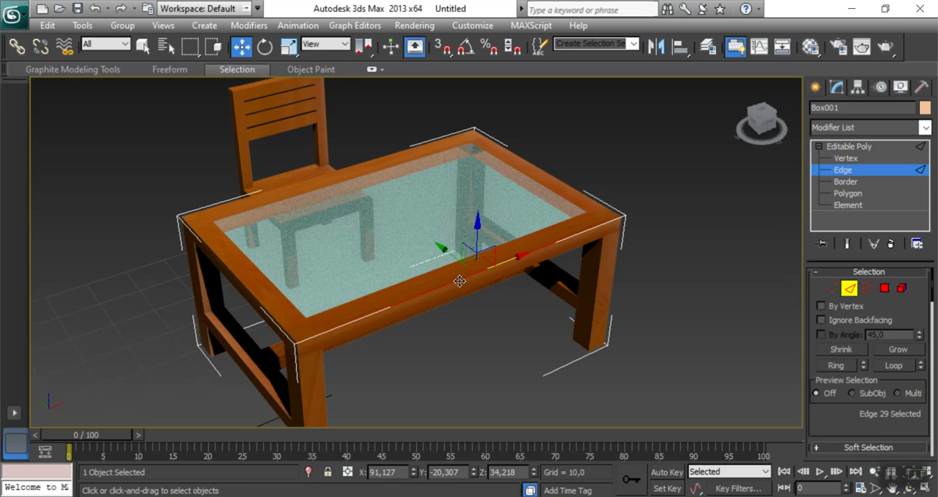
{"action": "left_click", "coordinate": [594, 200], "text": "ctrl"}
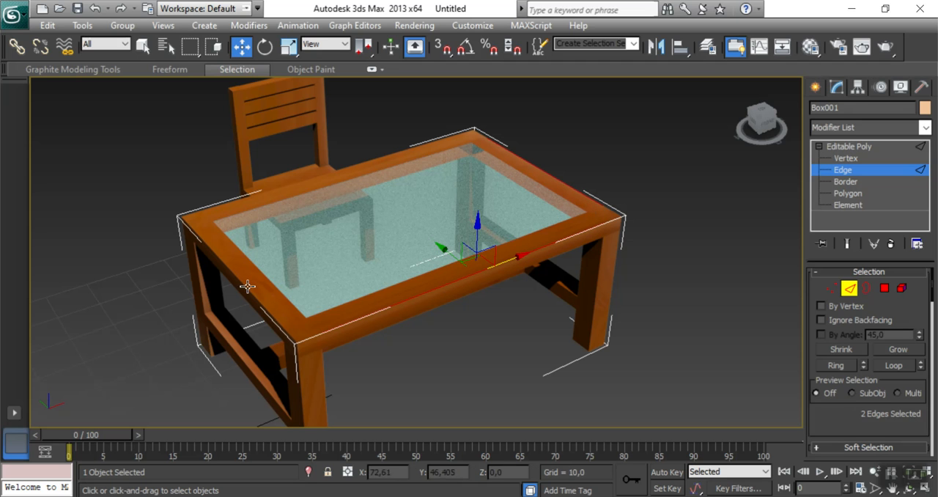
{"action": "left_click", "coordinate": [220, 205], "text": "ctrl"}
{"action": "left_click", "coordinate": [191, 215], "text": "ctrl"}
Add the short edge segments at the tabletop's corners so the selection runs around its whole outer upper rim.
{"action": "middle_click_drag", "start_coordinate": [414, 308], "coordinate": [425, 291]}
{"action": "scroll", "coordinate": [354, 322], "scroll_direction": "up", "scroll_amount": 3}
{"action": "middle_click_drag", "start_coordinate": [356, 329], "coordinate": [503, 281]}
{"action": "left_click", "coordinate": [255, 349], "text": "ctrl"}
{"action": "left_click", "coordinate": [295, 361], "text": "ctrl"}
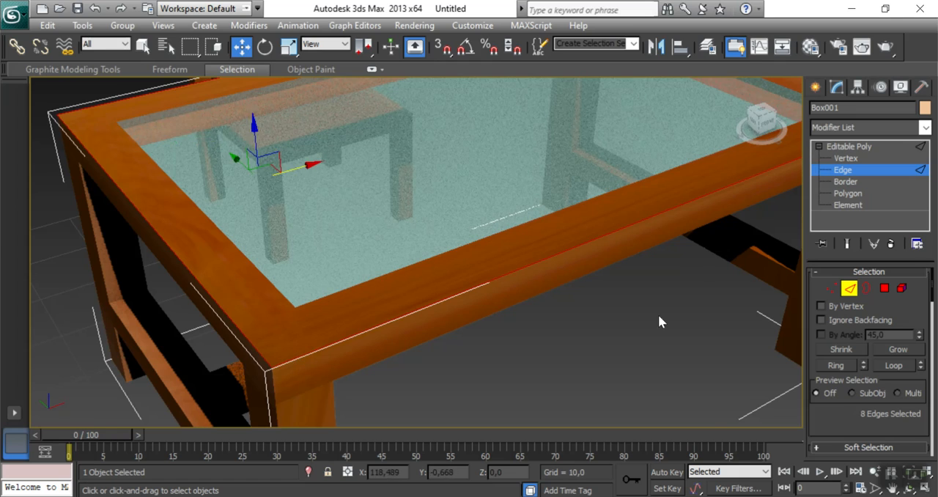
{"action": "middle_click_drag", "start_coordinate": [658, 314], "coordinate": [467, 371]}
{"action": "middle_click_drag", "start_coordinate": [681, 262], "coordinate": [622, 269]}
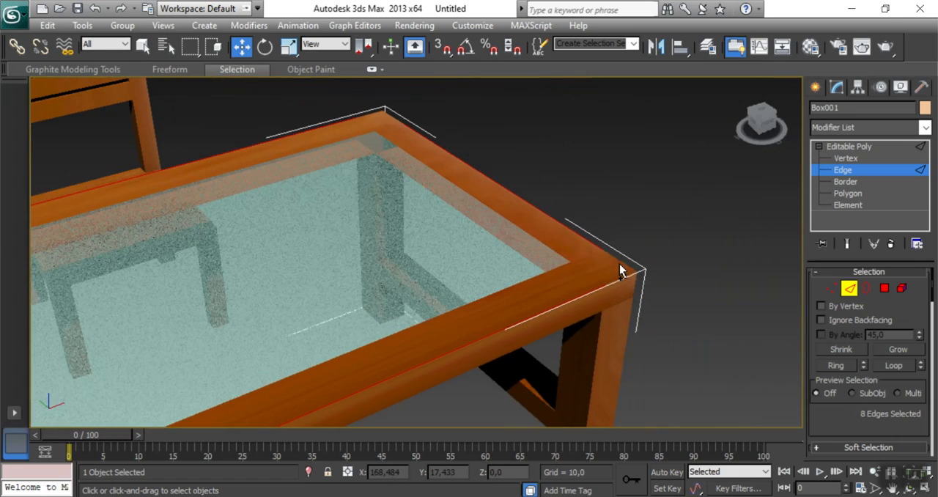
{"action": "left_click", "coordinate": [625, 277], "text": "ctrl"}
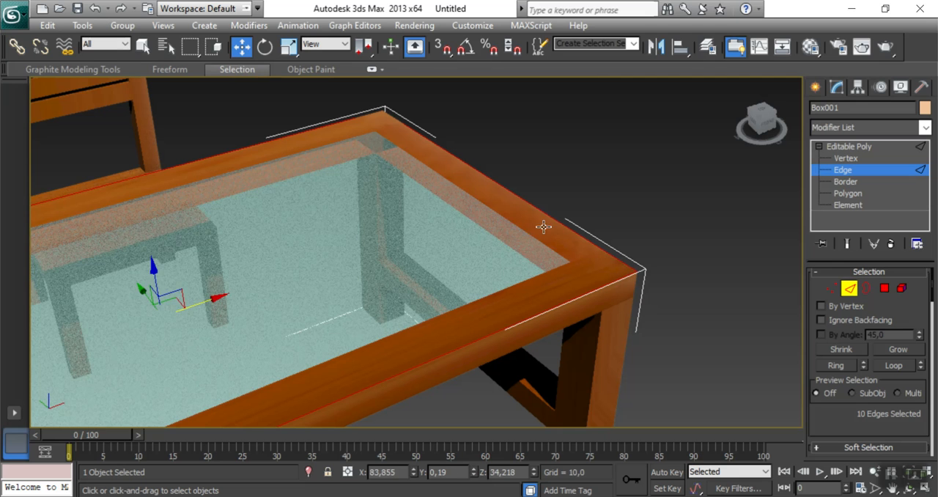
{"action": "left_click", "coordinate": [388, 116], "text": "ctrl"}
{"action": "left_click", "coordinate": [367, 114], "text": "ctrl"}
Examine the tabletop's outer edge selection in the perspective, top and left views.
{"action": "middle_click_drag", "start_coordinate": [442, 143], "coordinate": [514, 133]}
{"action": "scroll", "coordinate": [423, 207], "scroll_direction": "down", "scroll_amount": 2}
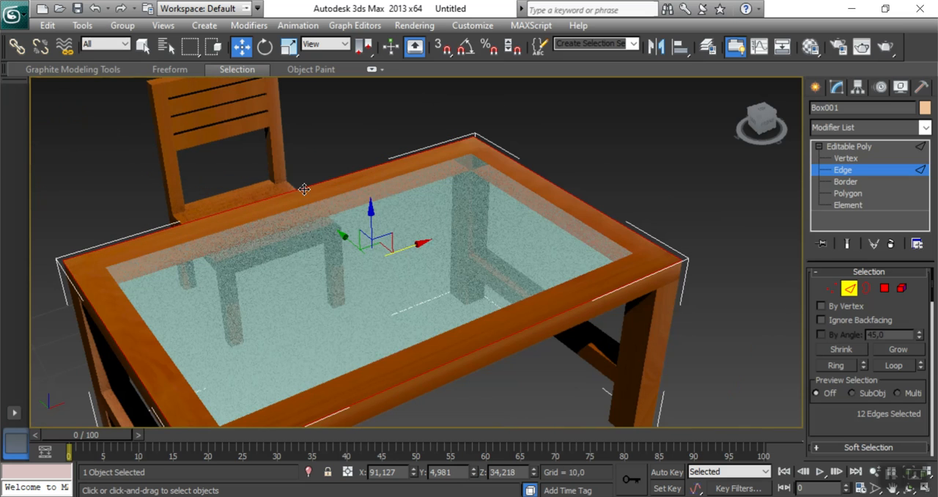
{"action": "middle_click_drag", "start_coordinate": [507, 240], "coordinate": [517, 194]}
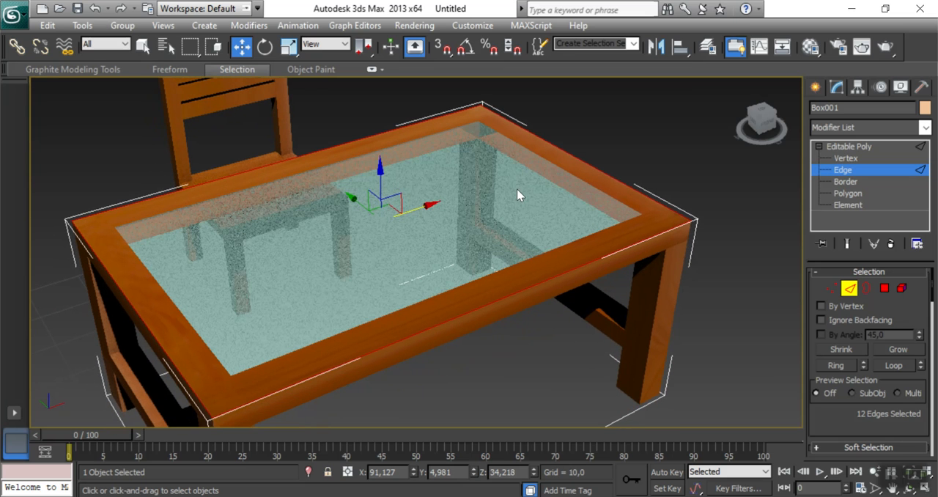
{"action": "key", "text": "alt+w"}
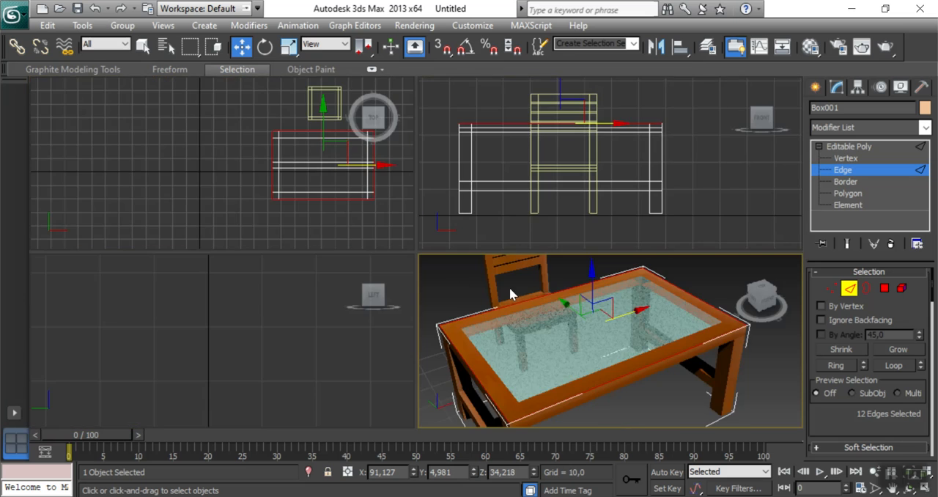
{"action": "middle_click_drag", "start_coordinate": [301, 210], "coordinate": [194, 204]}
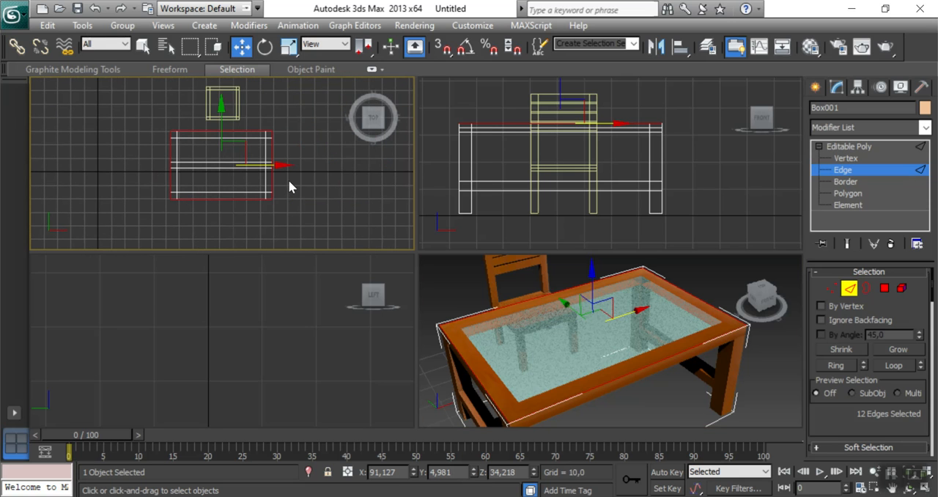
{"action": "middle_click_drag", "start_coordinate": [269, 302], "coordinate": [287, 300]}
{"action": "scroll", "coordinate": [201, 353], "scroll_direction": "down", "scroll_amount": 3}
{"action": "scroll", "coordinate": [204, 349], "scroll_direction": "down", "scroll_amount": 2}
{"action": "scroll", "coordinate": [211, 339], "scroll_direction": "up", "scroll_amount": 5}
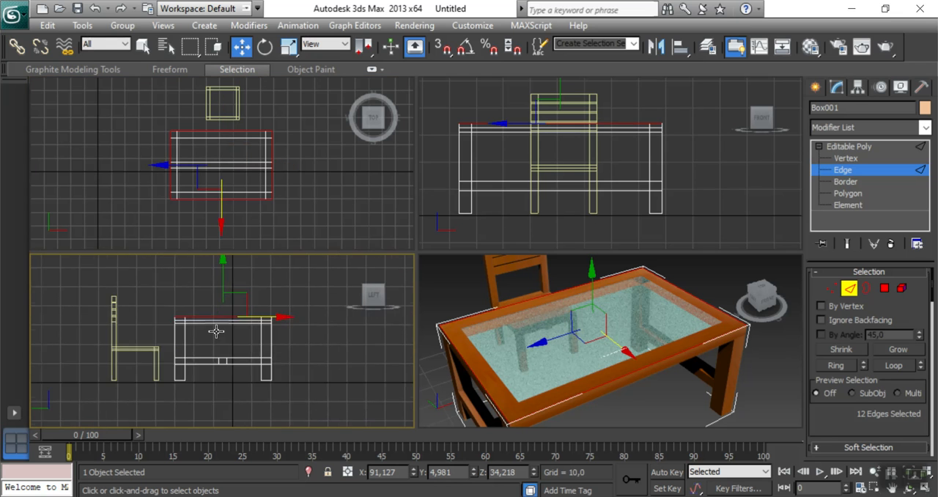
{"action": "scroll", "coordinate": [217, 334], "scroll_direction": "up", "scroll_amount": 5}
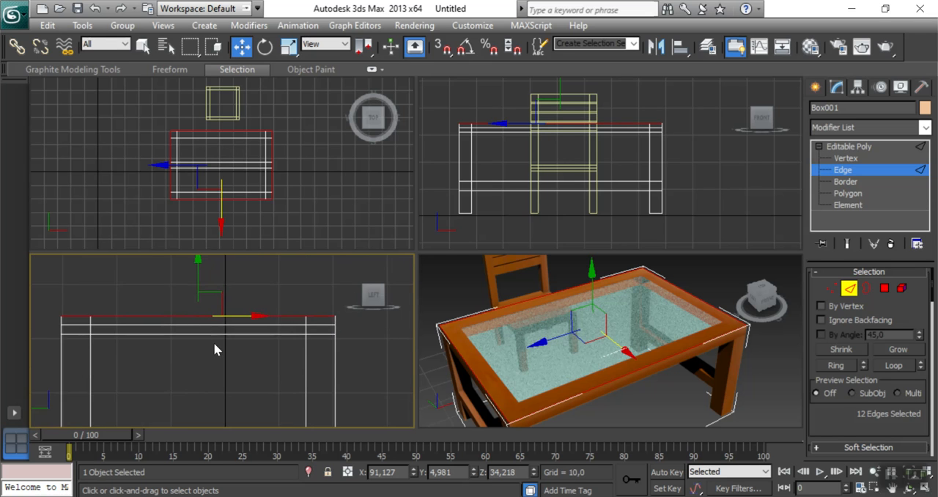
Chamfer the selected outer rim edges of the tabletop by 1,979 with 33 segments, leave Edge level and deselect the table.
{"action": "right_click", "coordinate": [431, 331]}
{"action": "key", "text": "alt+w"}
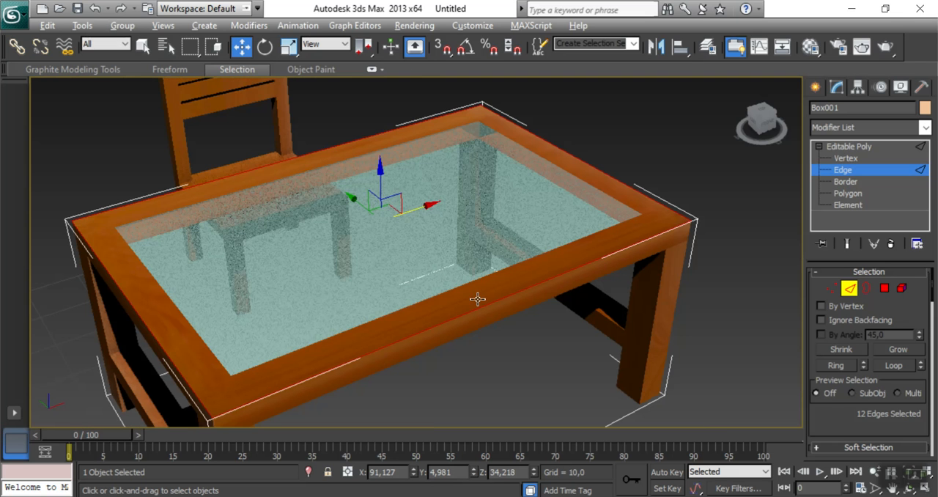
{"action": "scroll", "coordinate": [851, 377], "scroll_direction": "down", "scroll_amount": 5}
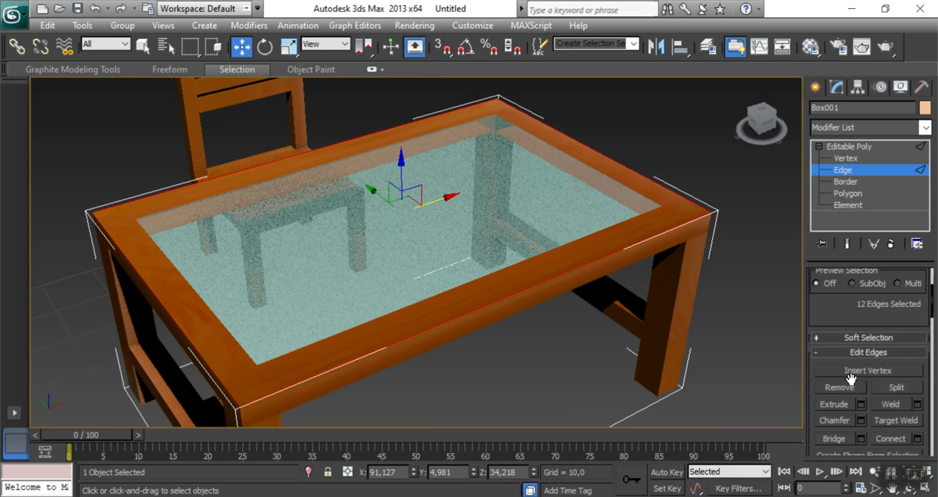
{"action": "left_click", "coordinate": [862, 377]}
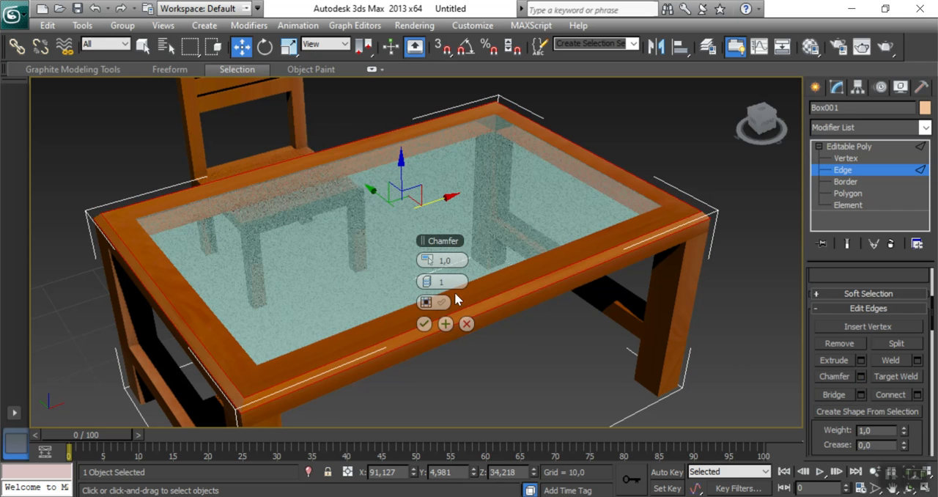
{"action": "left_click_drag", "start_coordinate": [431, 259], "coordinate": [431, 259]}
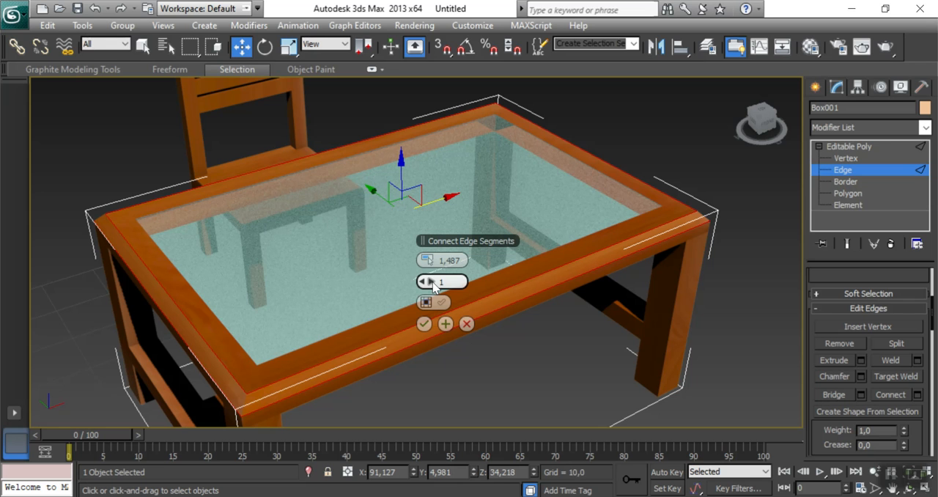
{"action": "left_click_drag", "start_coordinate": [429, 281], "coordinate": [439, 282]}
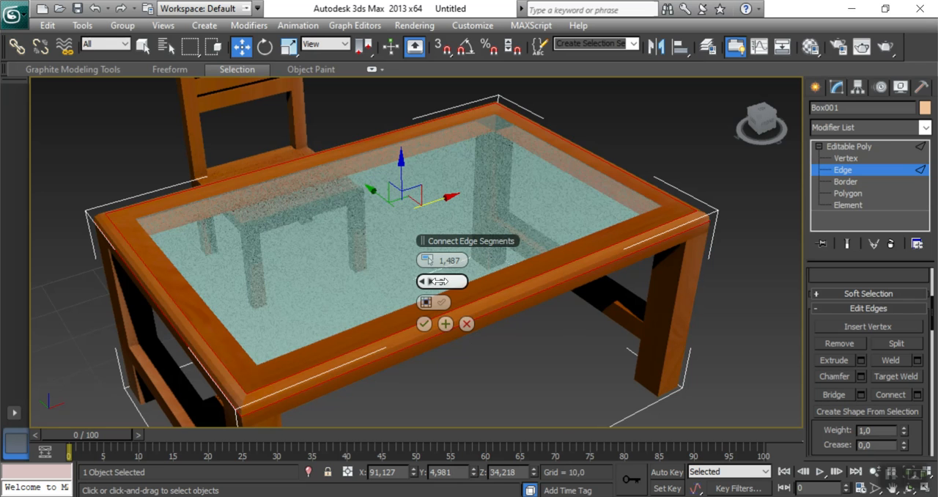
{"action": "left_click_drag", "start_coordinate": [506, 294], "coordinate": [499, 283]}
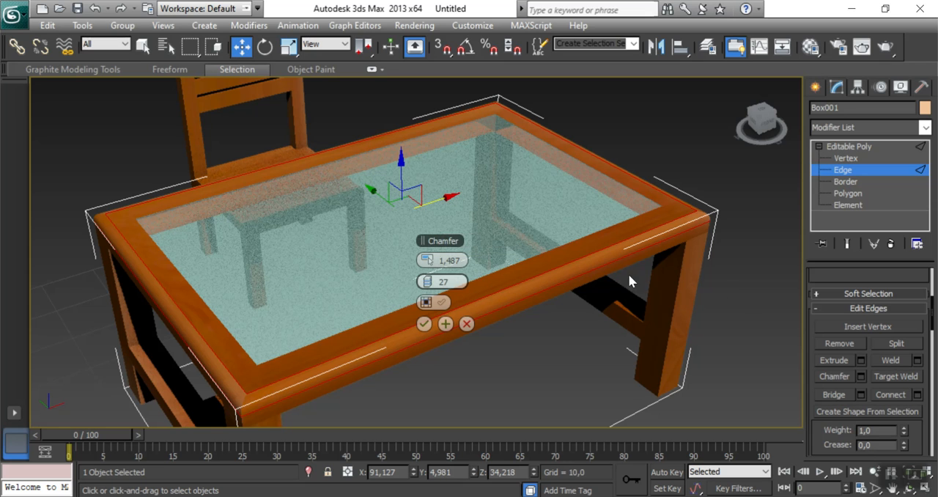
{"action": "left_click_drag", "start_coordinate": [432, 266], "coordinate": [433, 260]}
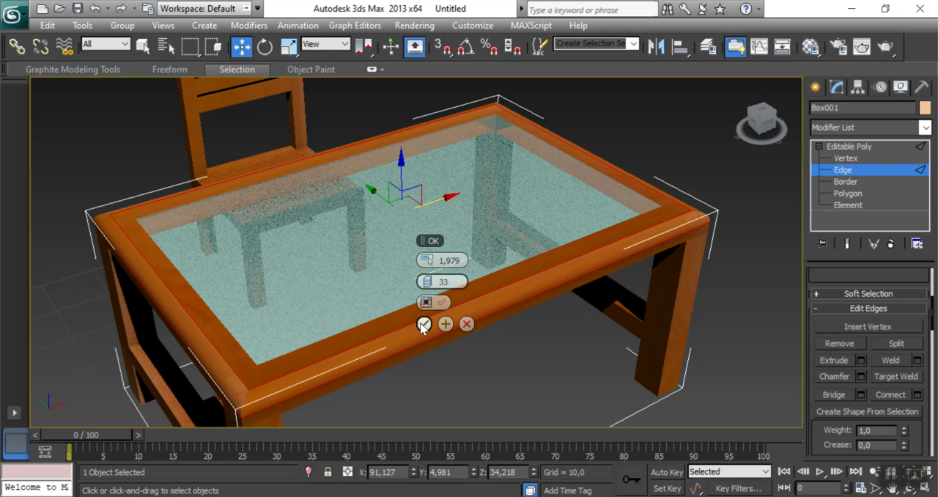
{"action": "left_click", "coordinate": [424, 325]}
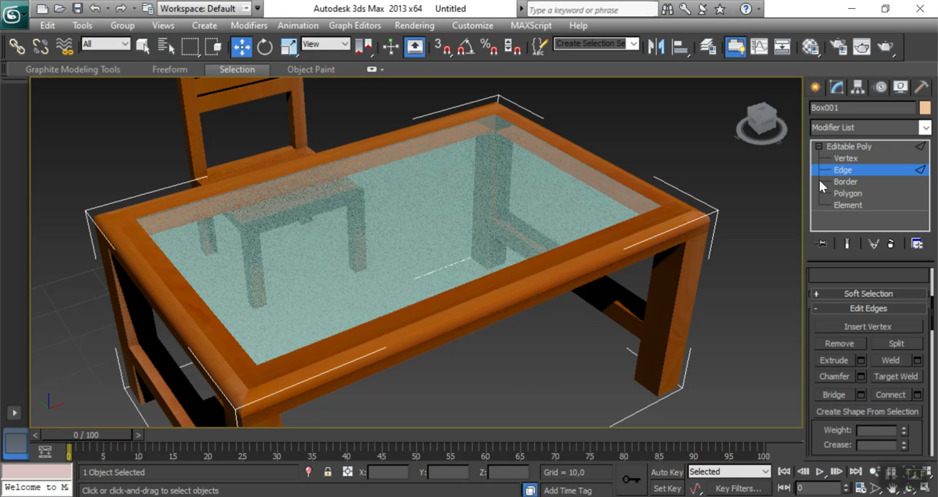
{"action": "left_click", "coordinate": [838, 147]}
{"action": "left_click", "coordinate": [763, 289]}
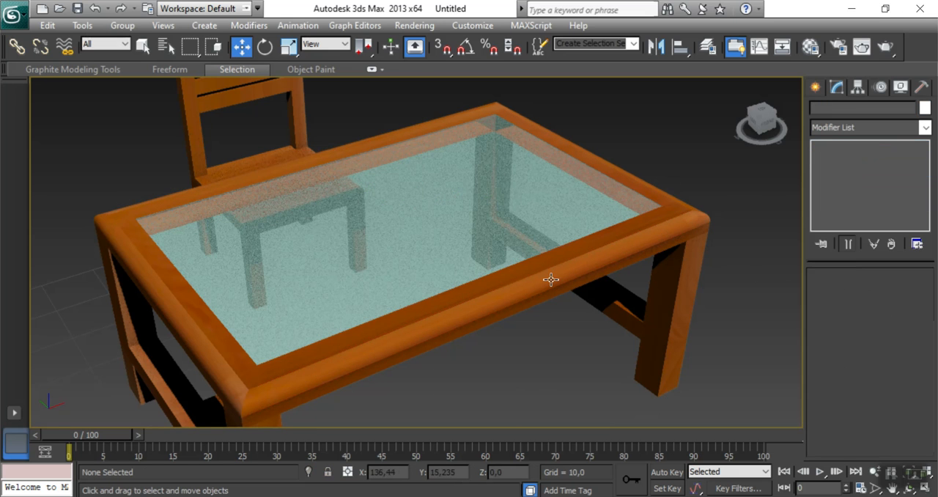
Examine the tabletop's rounded outer rim and the chair behind it from several perspective angles, and select the table.
{"action": "middle_click_drag", "start_coordinate": [508, 384], "coordinate": [523, 324]}
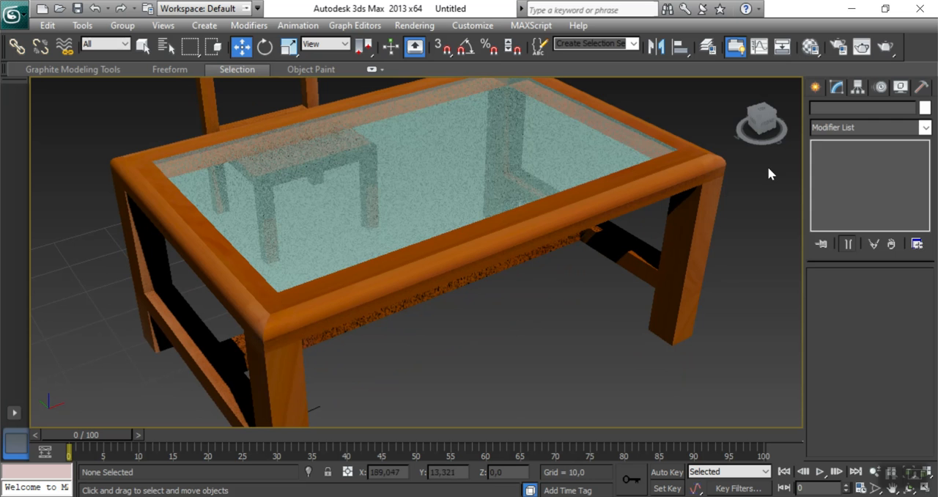
{"action": "left_click", "coordinate": [762, 132]}
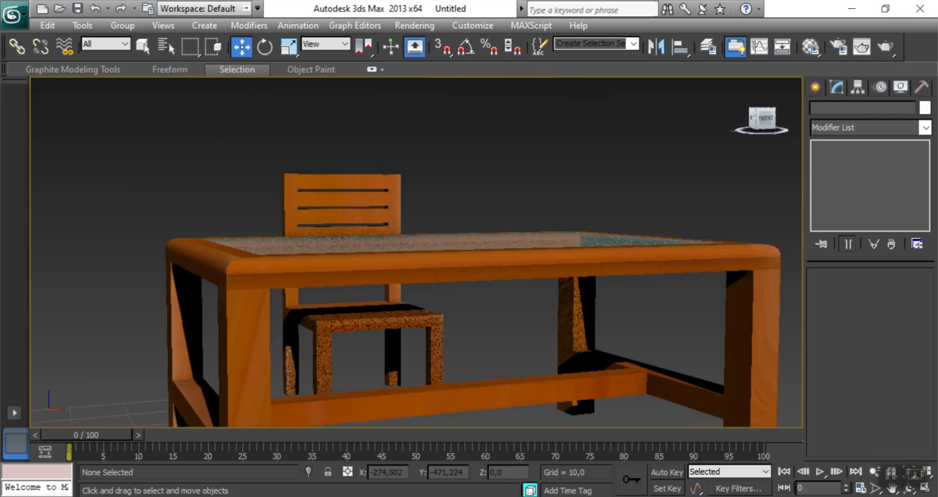
{"action": "left_click_drag", "start_coordinate": [754, 114], "coordinate": [770, 134]}
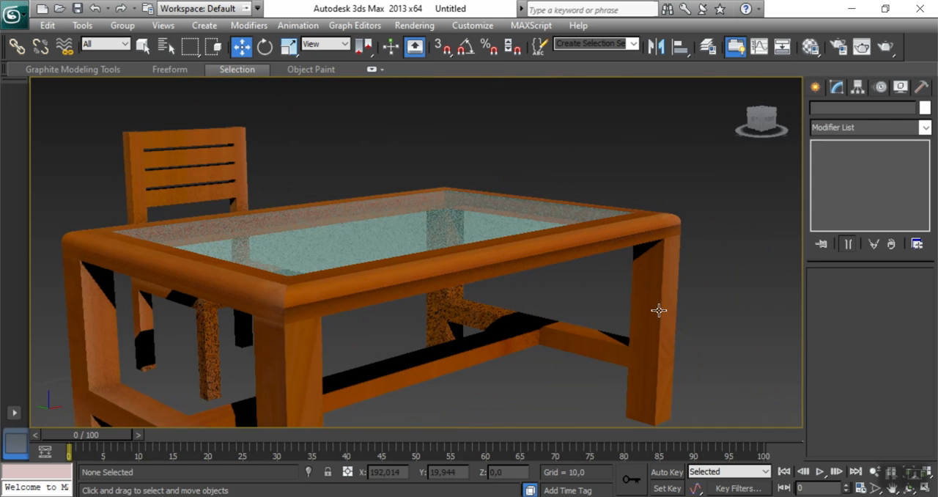
{"action": "left_click", "coordinate": [408, 297]}
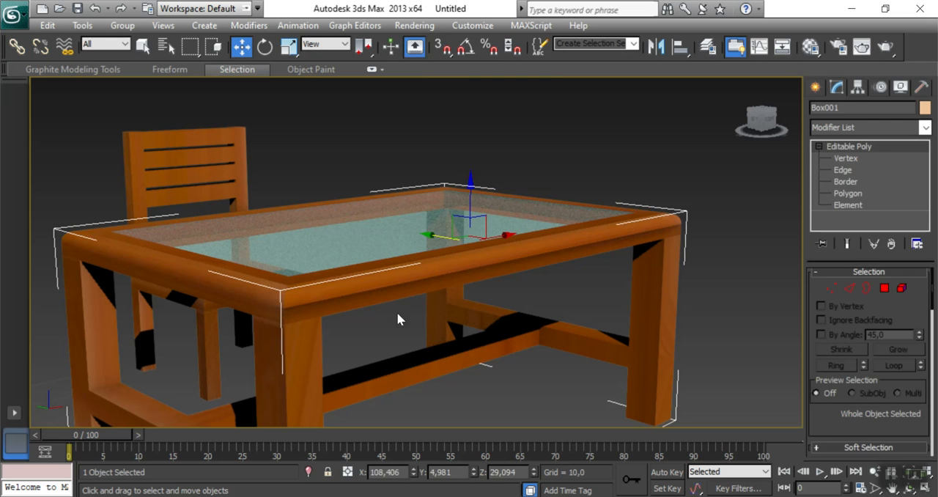
{"action": "middle_click_drag", "start_coordinate": [390, 315], "coordinate": [611, 337]}
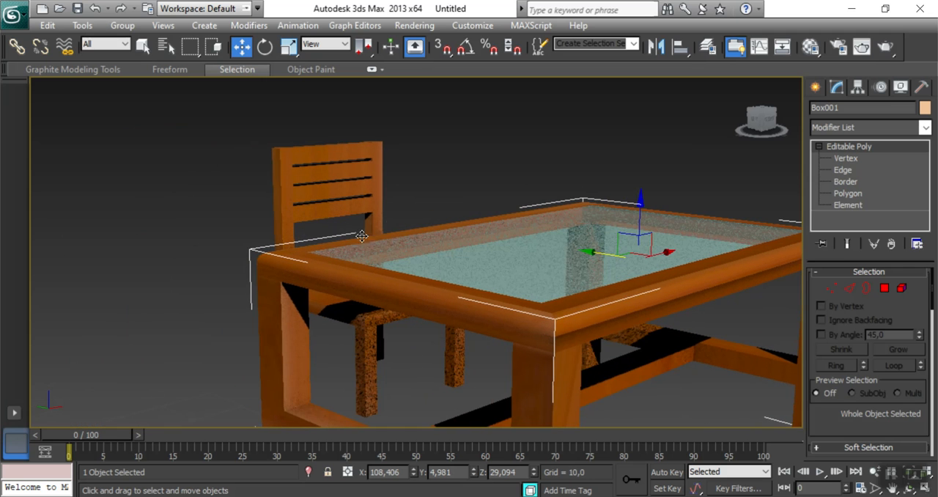
{"action": "middle_click_drag", "start_coordinate": [582, 245], "coordinate": [229, 251], "text": "alt"}
{"action": "left_click_drag", "start_coordinate": [782, 138], "coordinate": [767, 125]}
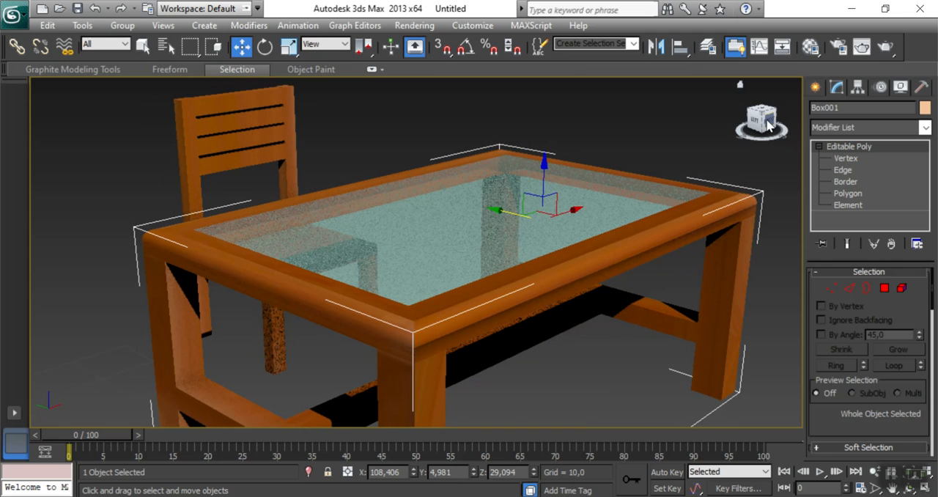